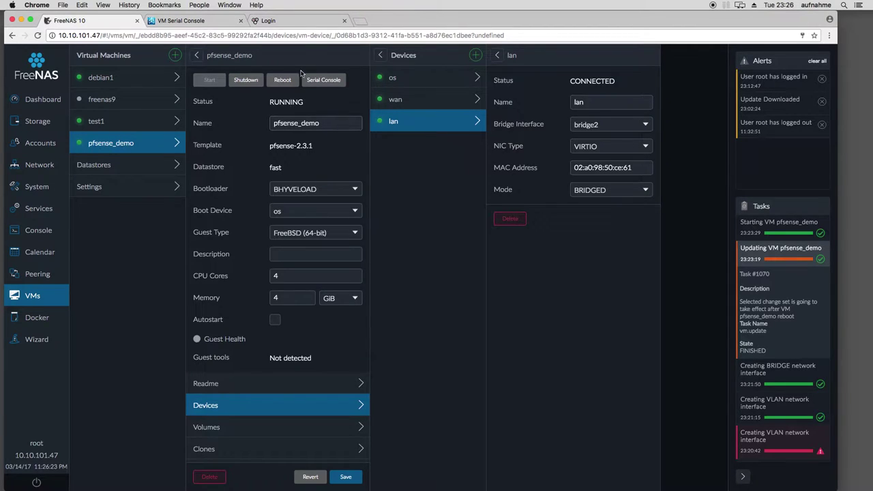
# Switch from the FreeNAS VM view to the pfSense login page at 10.10.101.195
pyautogui.click(293, 21)
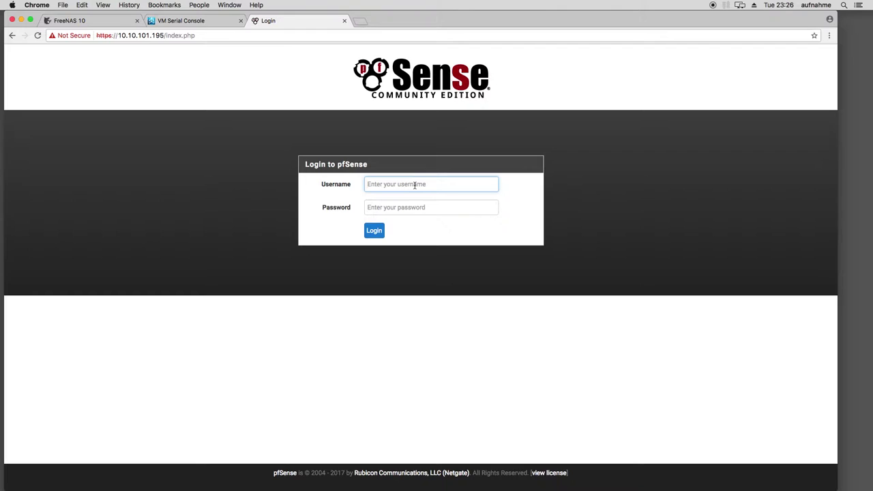
# Log in as admin with the account password and launch System > Setup Wizard
pyautogui.write('admin')
pyautogui.press('Tab')
pyautogui.write('pfsense')
pyautogui.press('Return')
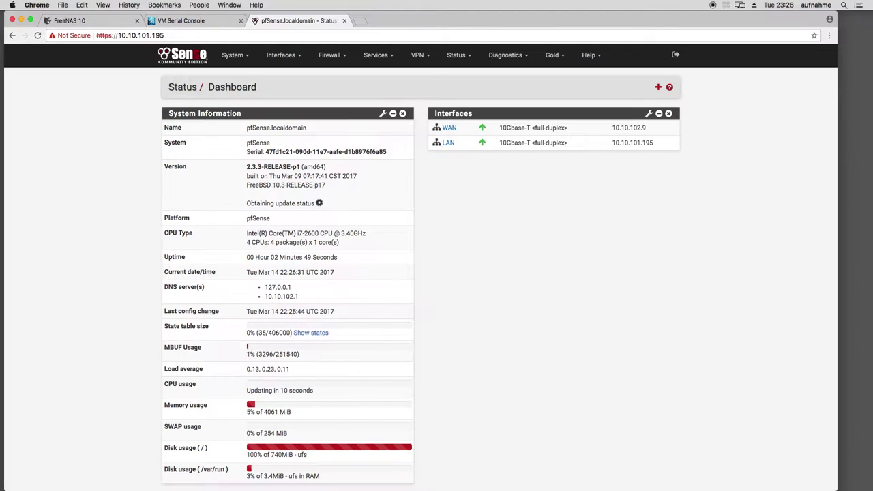
pyautogui.click(232, 56)
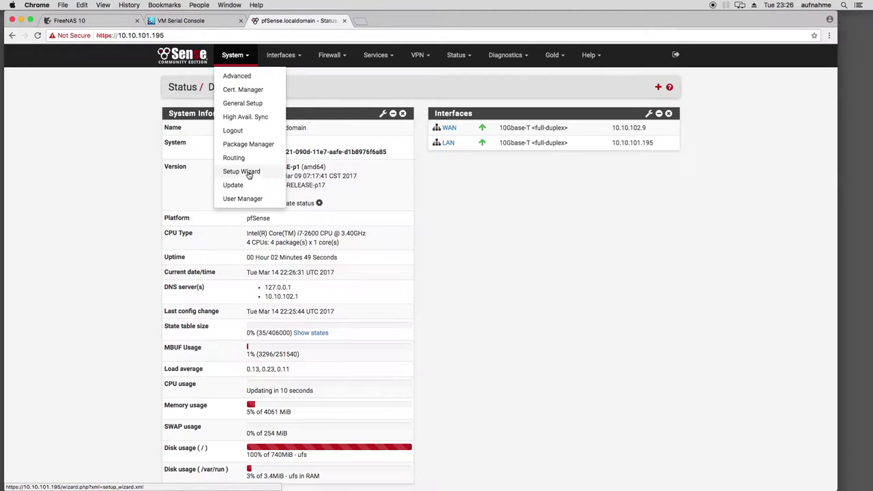
pyautogui.click(232, 171)
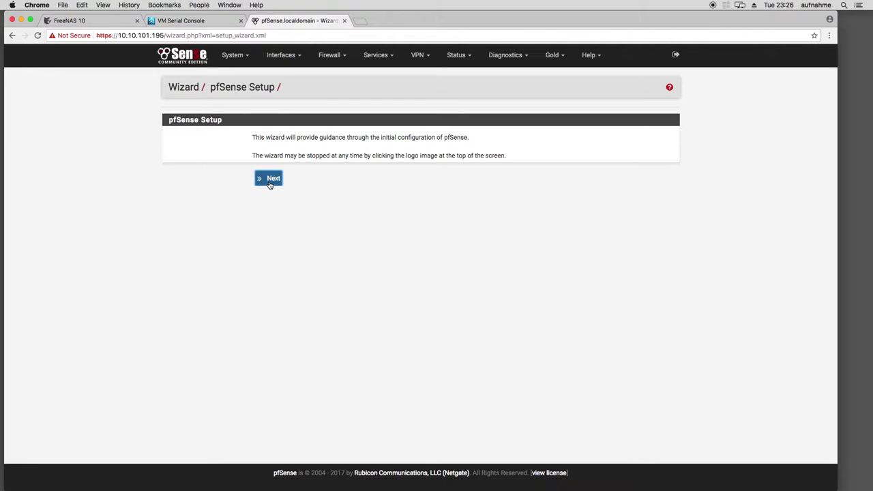
# Set hostname pfSense2, domain mylocal.net and DNS servers 8.8.8.8 and 8.8.4.4
pyautogui.click(270, 182)
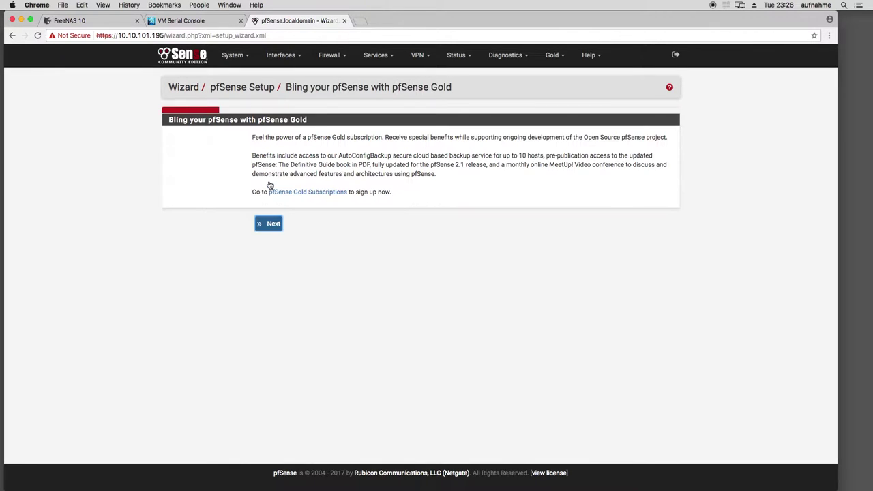
pyautogui.click(270, 225)
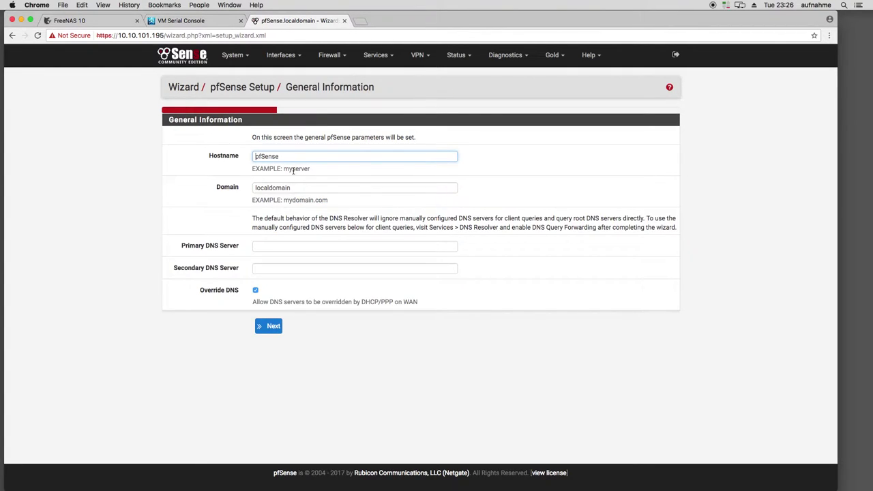
pyautogui.moveTo(295, 160); pyautogui.dragTo(234, 156)
pyautogui.write('pfSense2')
pyautogui.press('Tab')
pyautogui.write('mylocal.net')
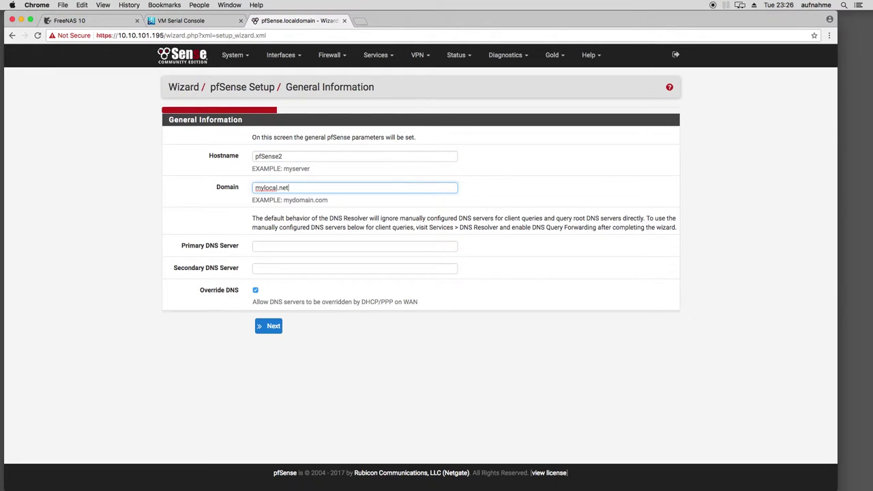
pyautogui.click(280, 248)
pyautogui.write('8.8.8')
pyautogui.click(257, 268)
pyautogui.write('8.8.3.')
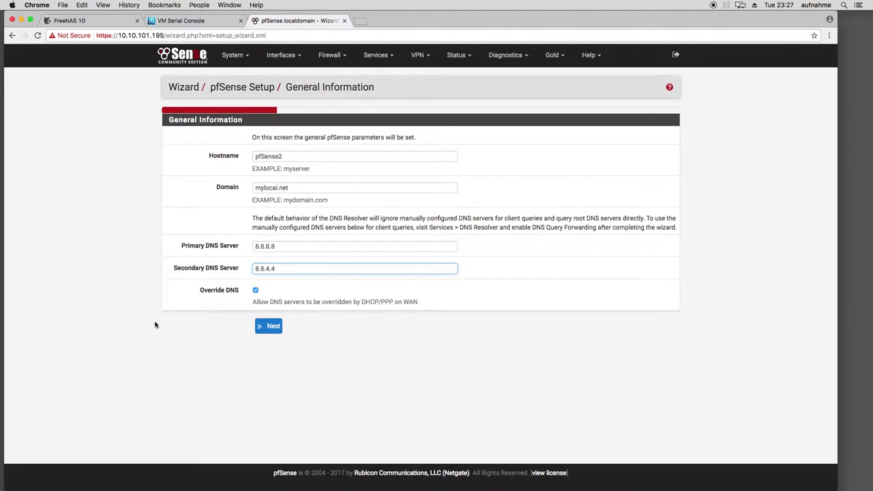
# Set time server 2.nl.pool.ntp.org and timezone Europe/Amsterdam
pyautogui.click(268, 326)
pyautogui.write('2.')
pyautogui.press('Delete')
pyautogui.press('Delete')
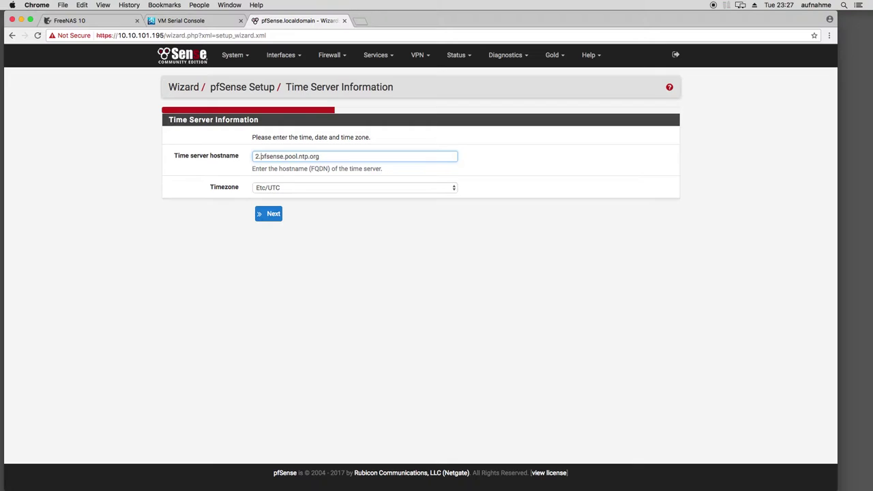
pyautogui.write('nl.')
pyautogui.press('Delete')
pyautogui.press('Delete')
pyautogui.press('Delete')
pyautogui.press('Delete')
pyautogui.press('Delete')
pyautogui.press('Delete')
pyautogui.press('Delete')
pyautogui.press('Delete')
pyautogui.press('Delete')
pyautogui.press('Delete')
pyautogui.click(278, 188)
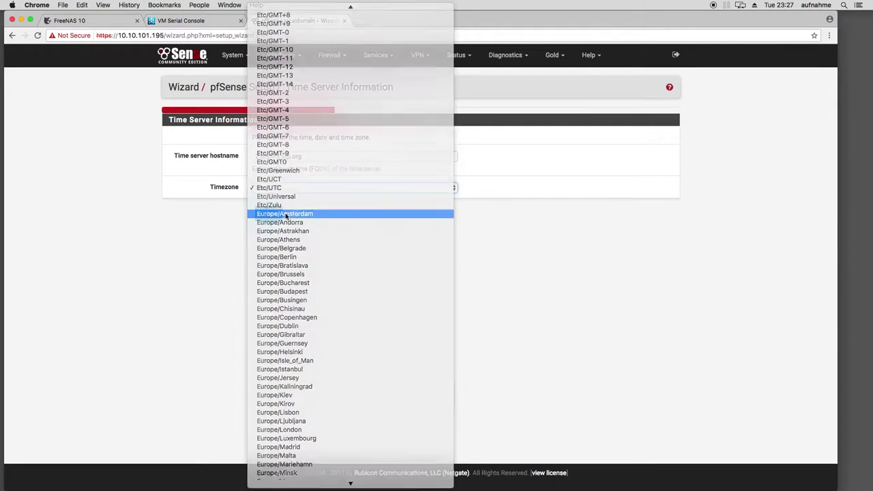
pyautogui.click(290, 214)
pyautogui.click(273, 214)
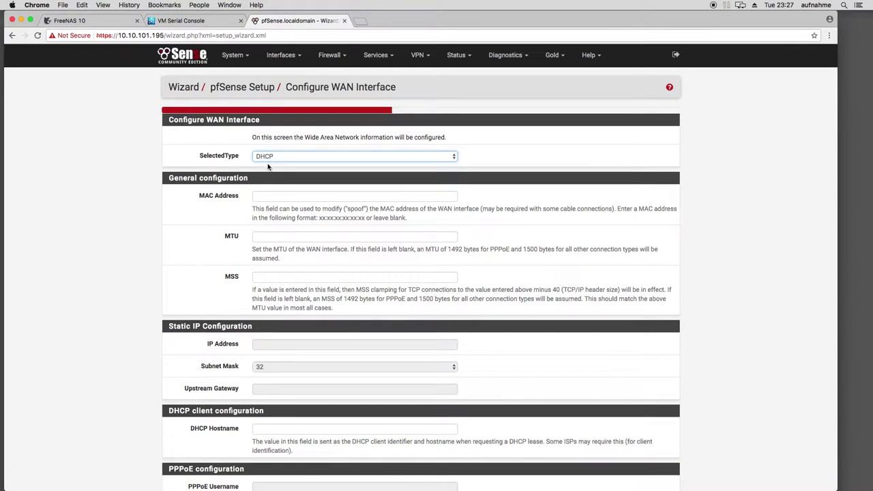
# Keep DHCP as the WAN connection type
pyautogui.scroll(-5, 122, 225)
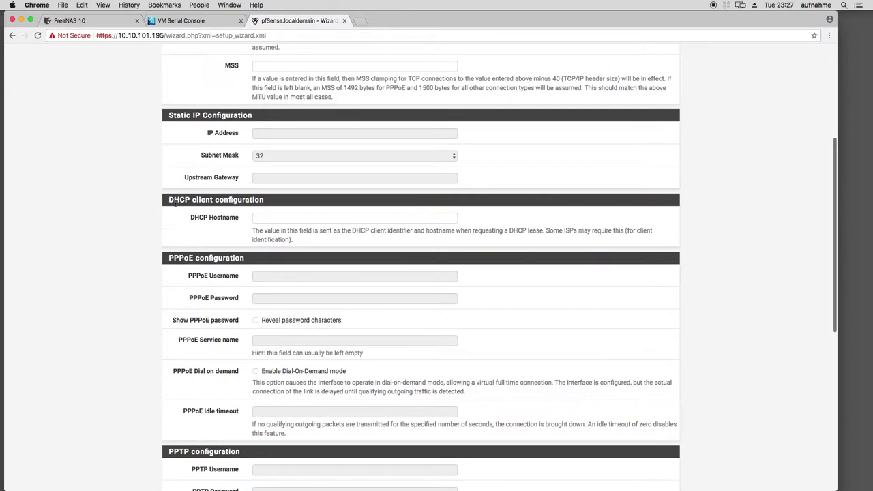
pyautogui.scroll(-6, 184, 235)
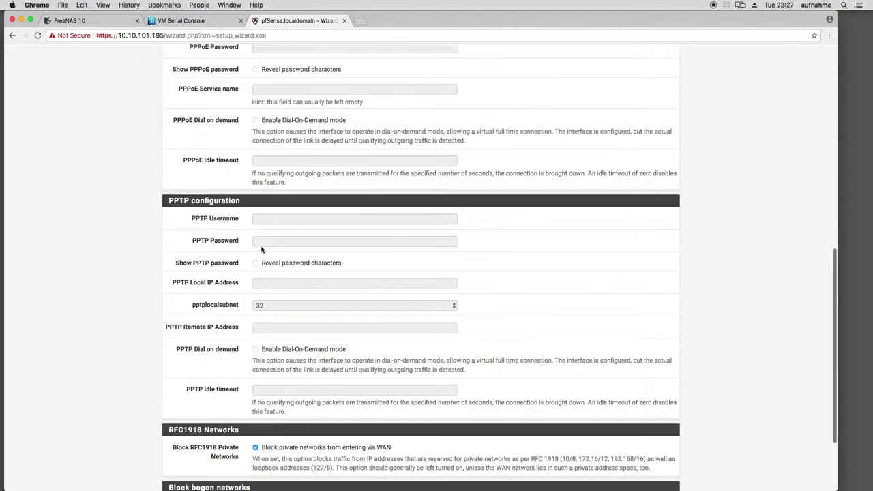
pyautogui.scroll(-3, 246, 259)
pyautogui.scroll(15, 231, 323)
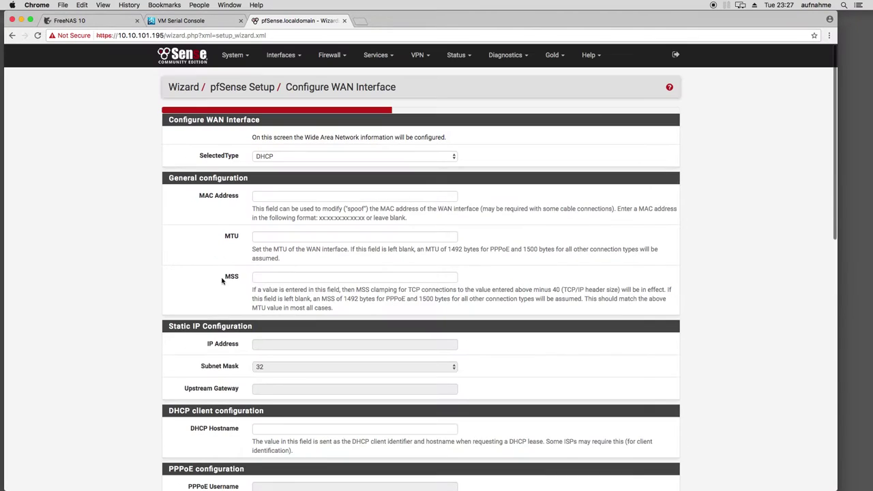
pyautogui.scroll(-1, 193, 247)
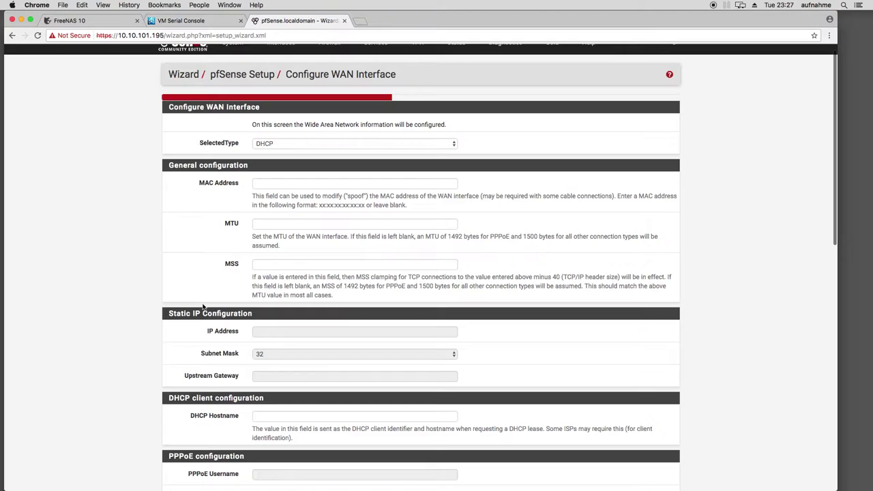
pyautogui.click(281, 146)
pyautogui.click(121, 142)
# Uncheck Block RFC1918 Private Networks on WAN and continue to LAN settings
pyautogui.scroll(-5, 122, 230)
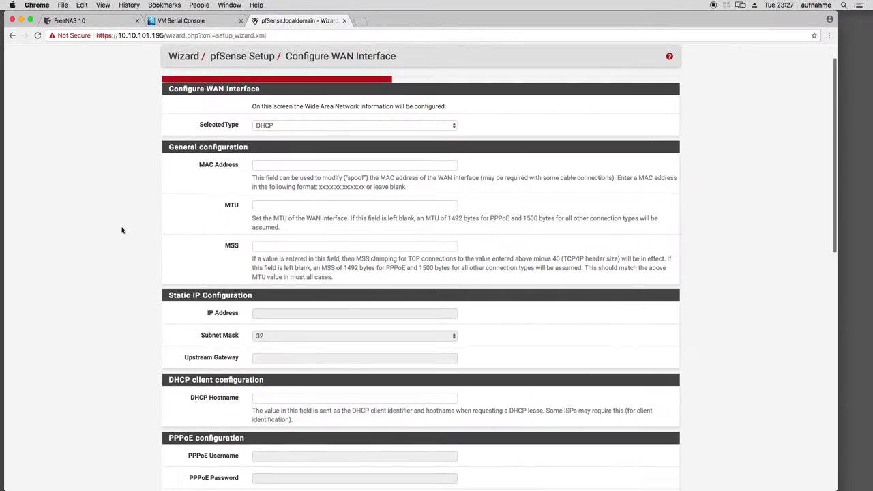
pyautogui.scroll(-2, 122, 232)
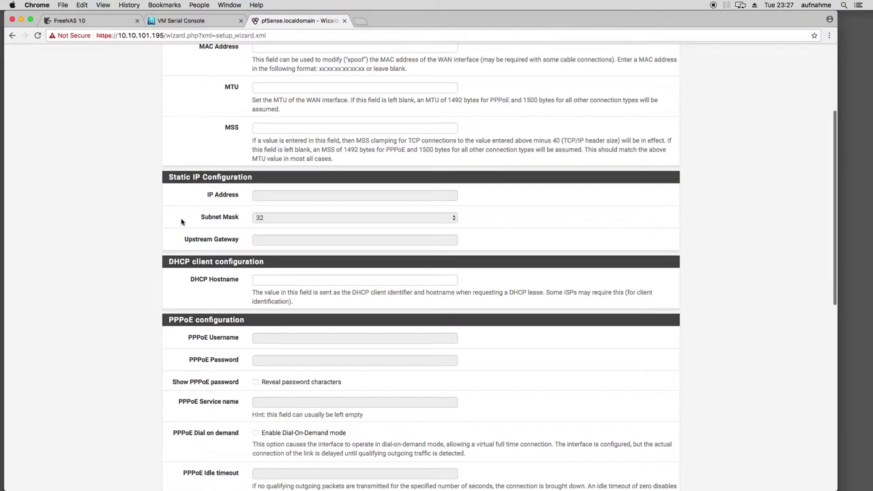
pyautogui.scroll(-2, 188, 232)
pyautogui.scroll(-5, 218, 266)
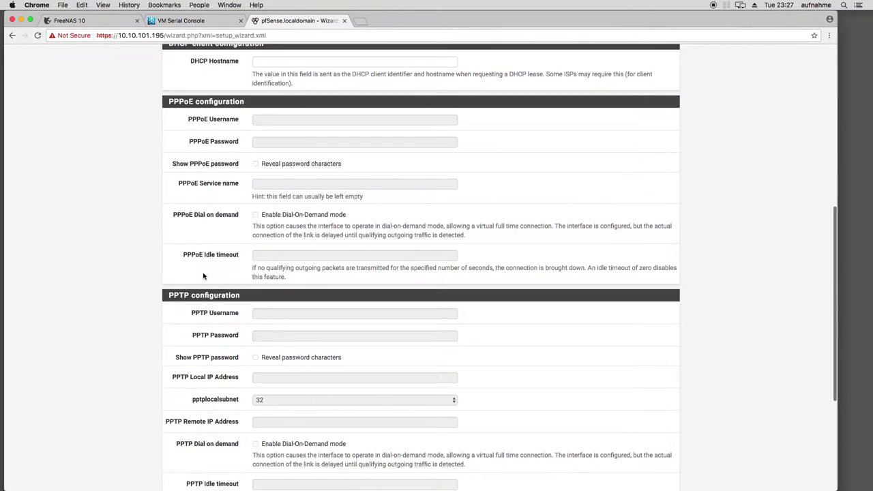
pyautogui.scroll(-5, 203, 273)
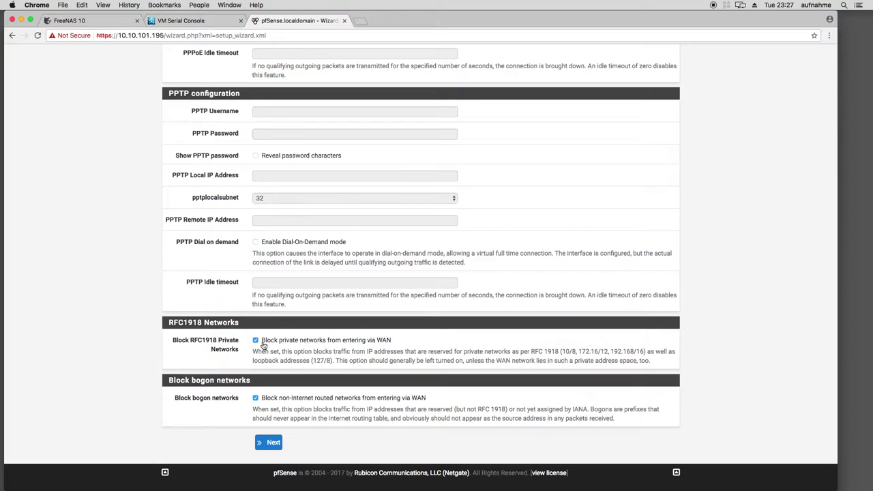
pyautogui.click(263, 344)
pyautogui.click(273, 443)
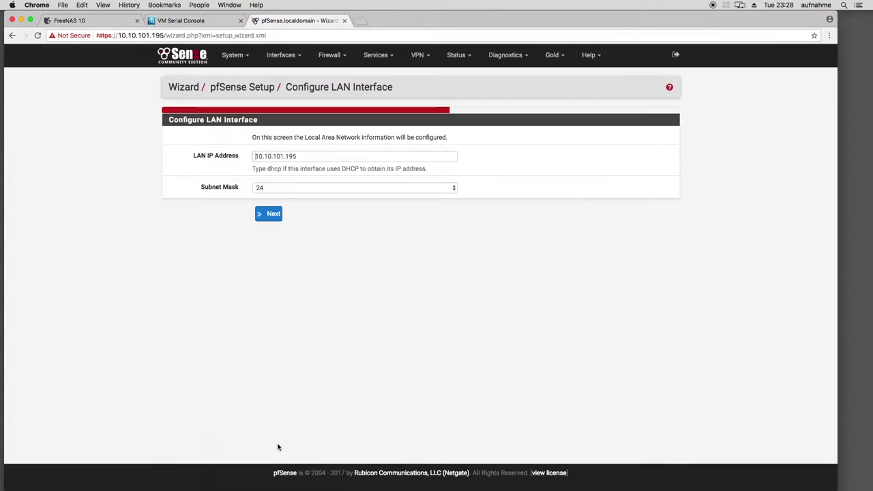
# Keep LAN at 10.10.101.195/24, set a new admin password, and reload to finish the wizard
pyautogui.click(266, 214)
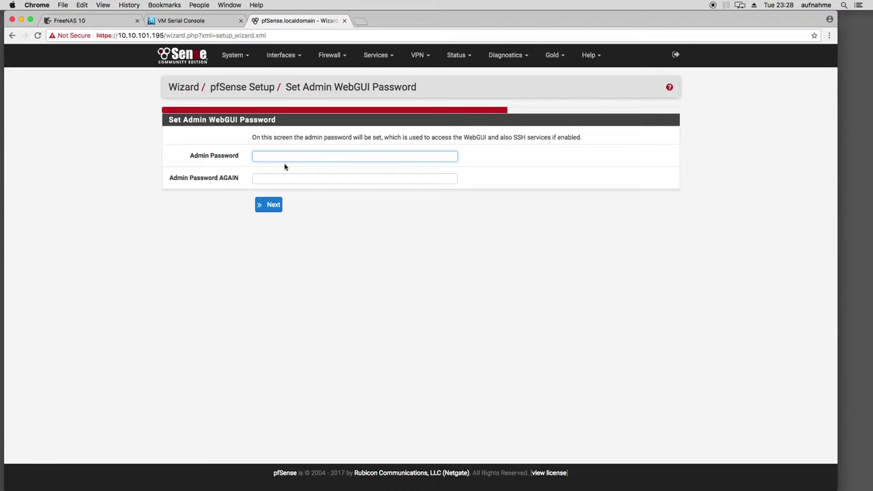
pyautogui.press('Tab')
pyautogui.write('p')
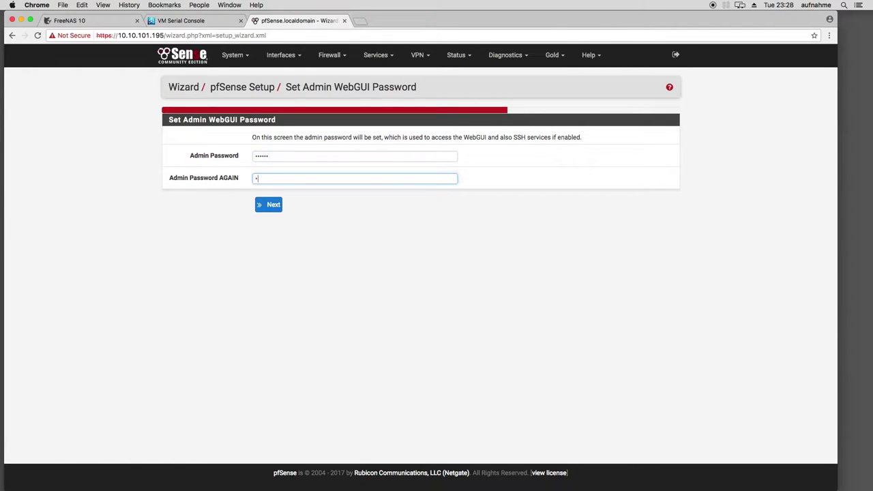
pyautogui.click(271, 209)
pyautogui.click(277, 161)
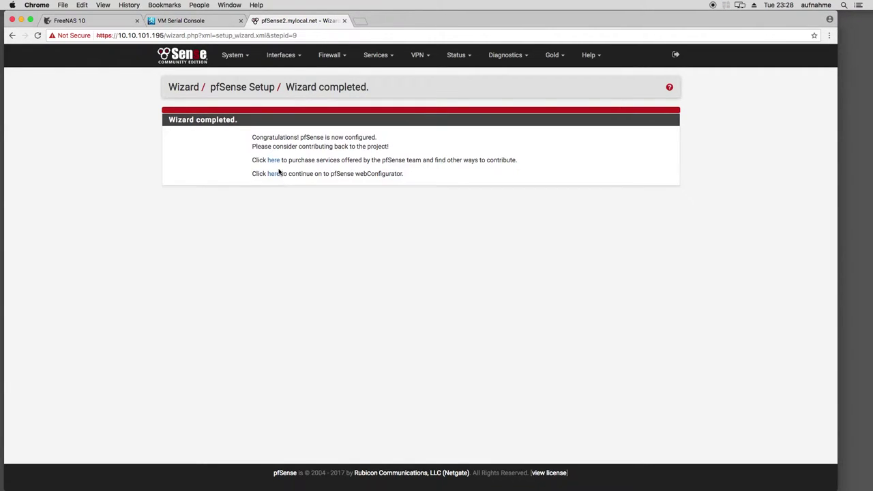
# Review the dashboard's System Information: version 2.3.3-RELEASE-p1, WAN 10.10.102.9, CPU details
pyautogui.click(276, 174)
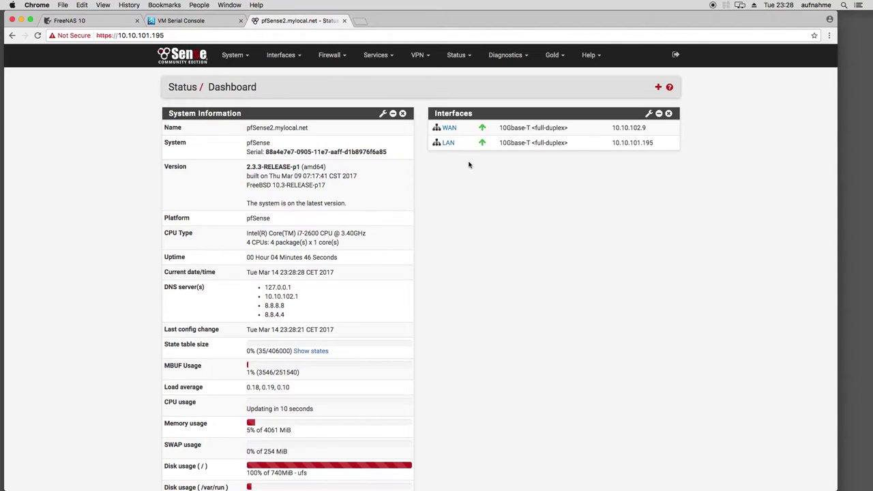
pyautogui.doubleClick(629, 128)
pyautogui.click(625, 130)
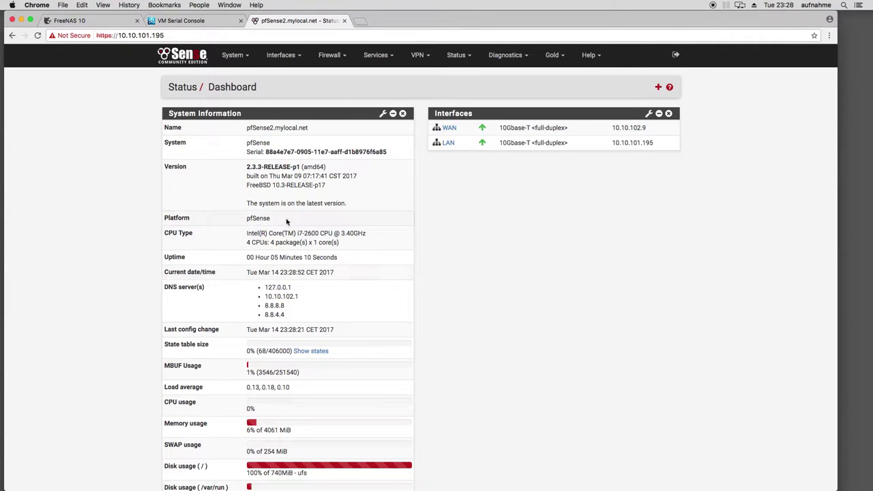
pyautogui.moveTo(247, 167); pyautogui.dragTo(298, 168)
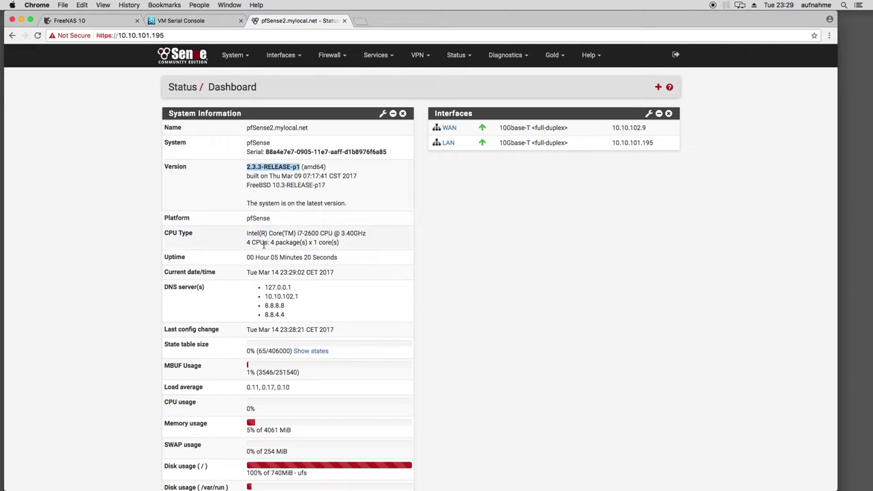
pyautogui.moveTo(270, 234); pyautogui.dragTo(321, 233)
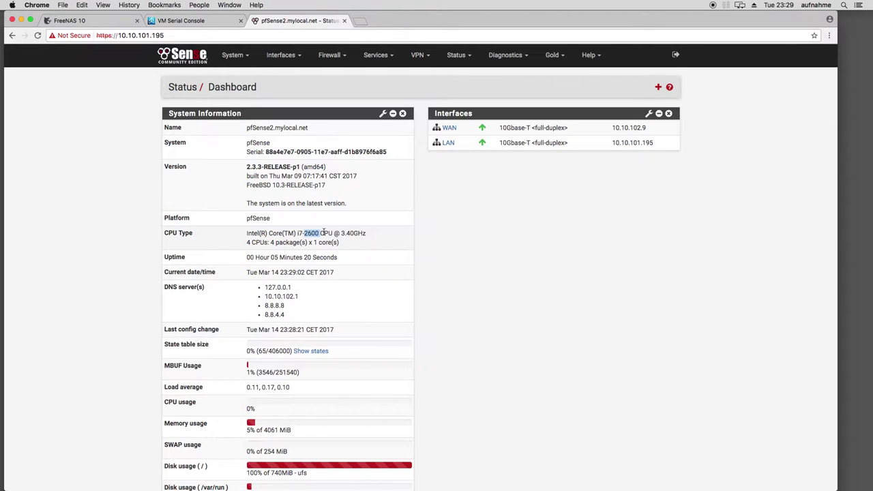
pyautogui.moveTo(252, 243); pyautogui.dragTo(271, 244)
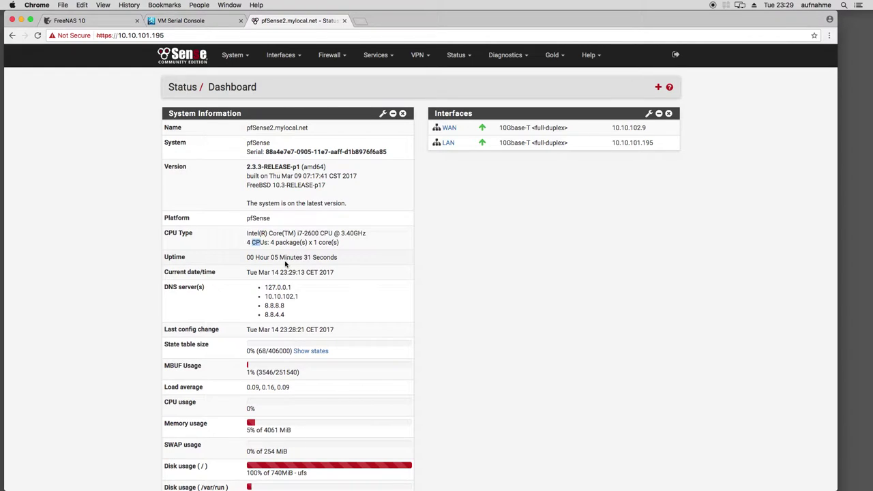
pyautogui.click(310, 244)
pyautogui.scroll(-2, 273, 264)
pyautogui.scroll(2, 275, 288)
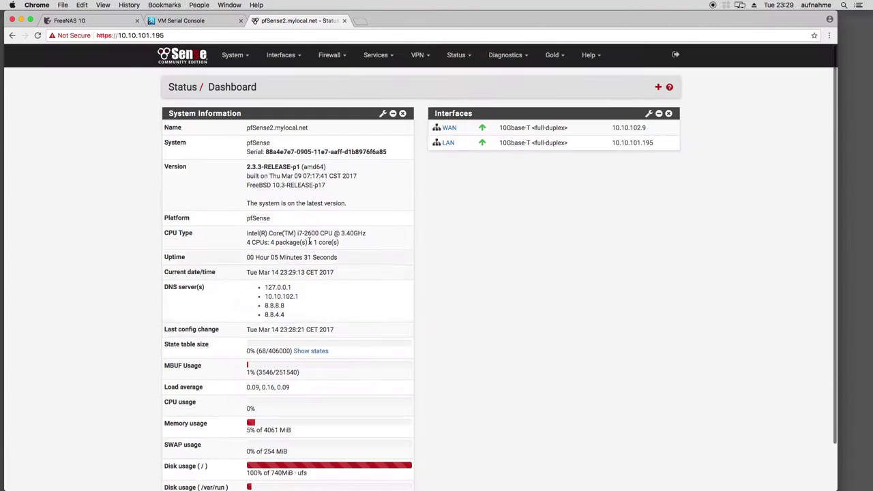
# Reload the dashboard and add the Services Status and Traffic Graphs widgets
pyautogui.click(463, 59)
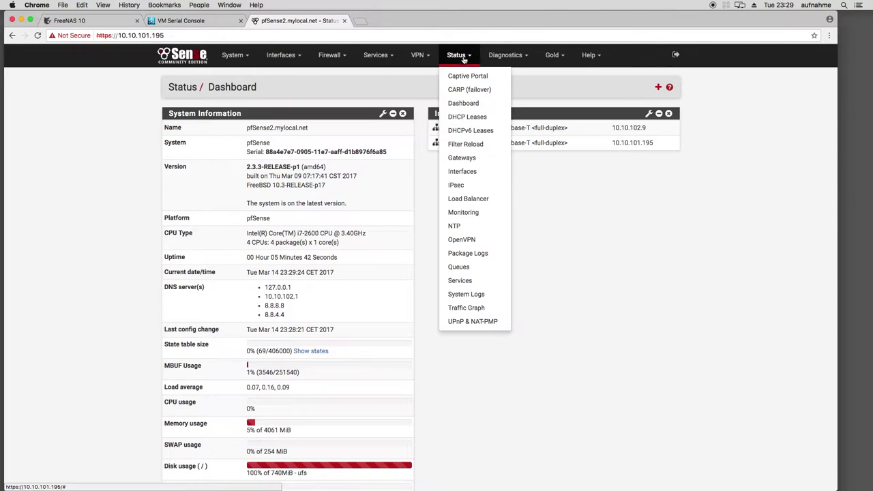
pyautogui.click(464, 102)
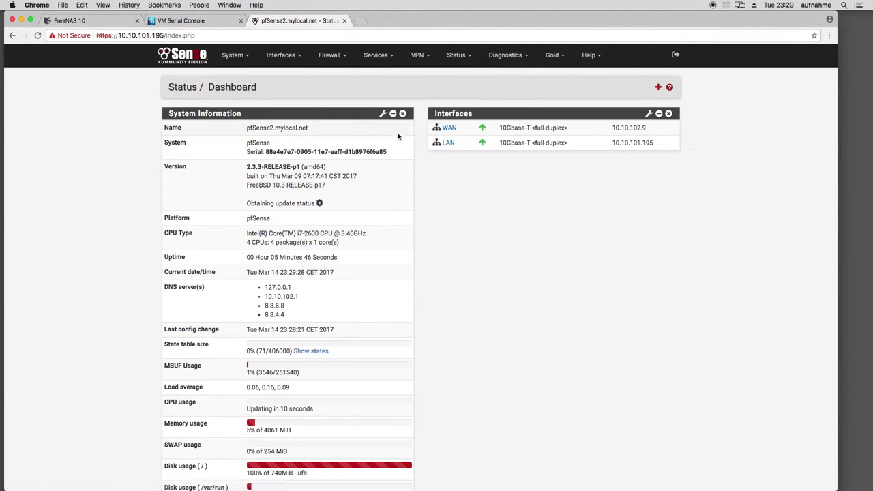
pyautogui.click(659, 88)
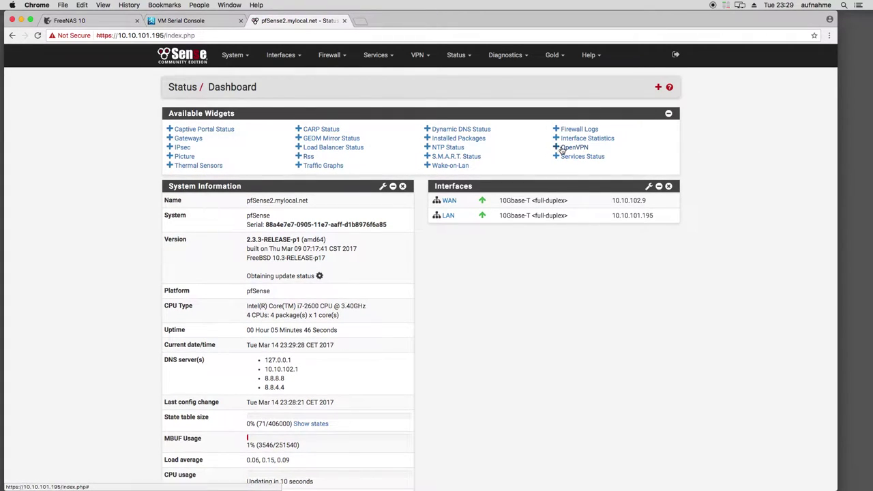
pyautogui.click(577, 156)
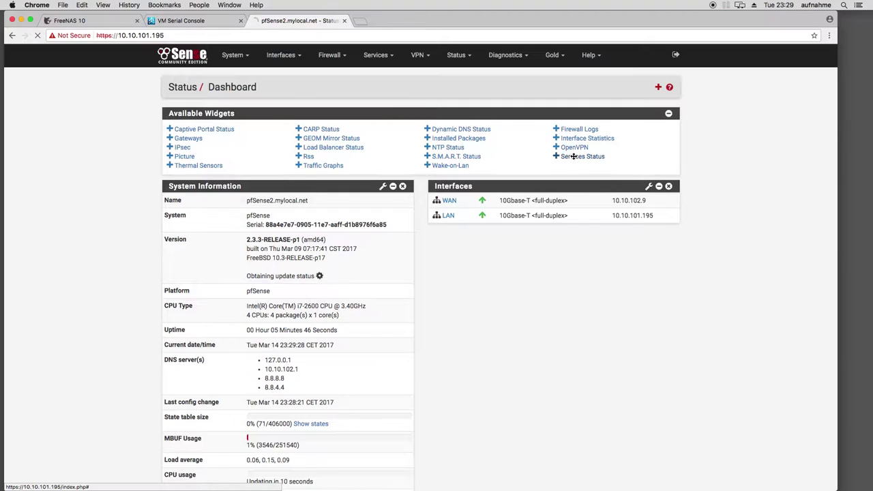
pyautogui.click(658, 86)
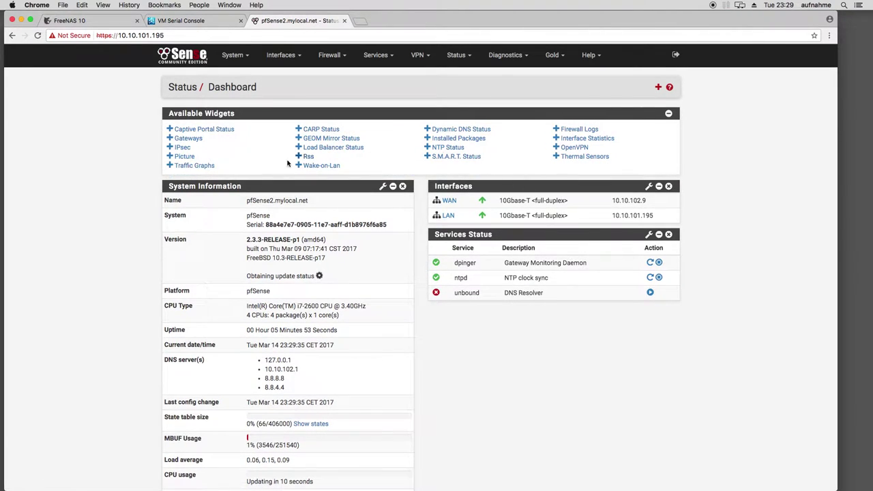
pyautogui.click(204, 168)
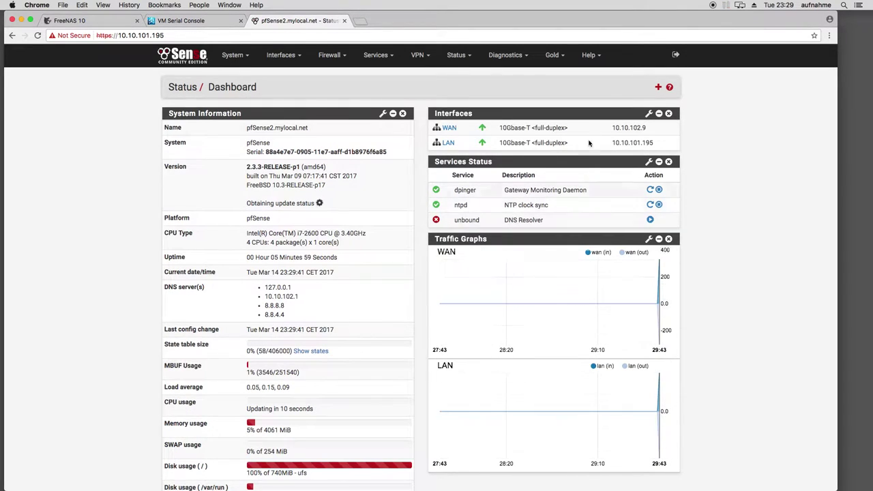
# Open the Interfaces > WAN configuration page
pyautogui.scroll(-2, 436, 220)
pyautogui.scroll(2, 430, 223)
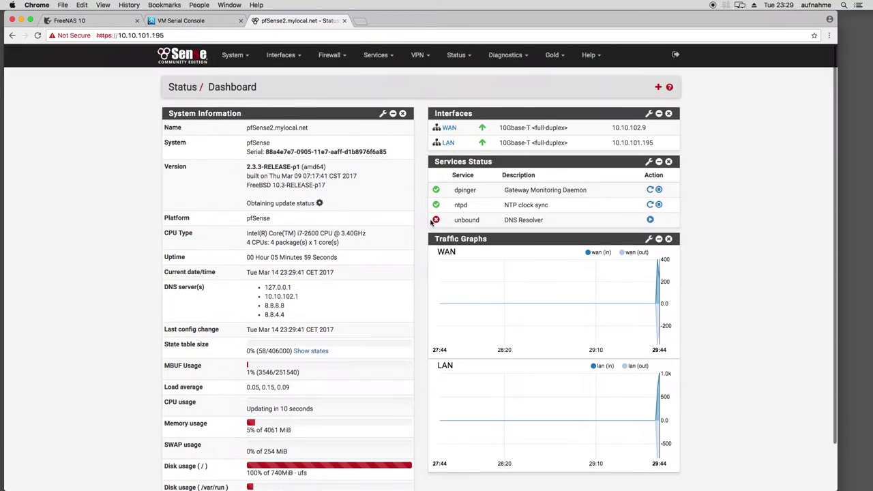
pyautogui.click(283, 55)
pyautogui.click(286, 106)
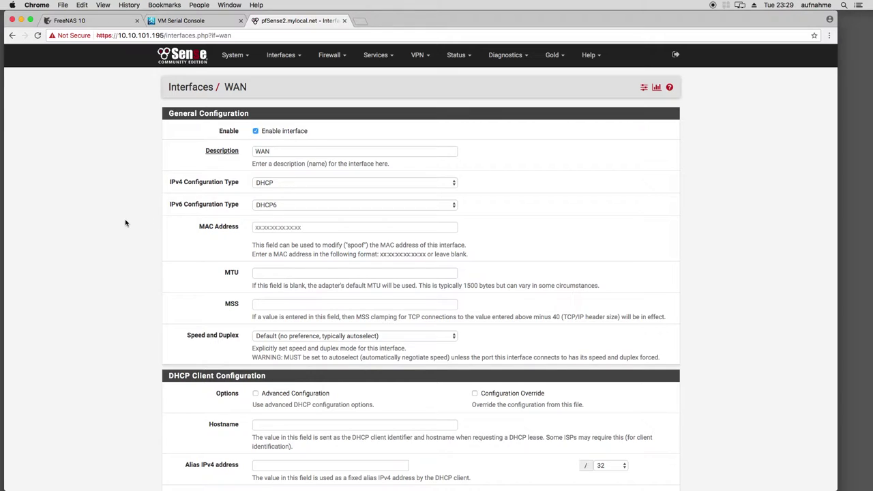
# Review the WAN settings, then check Status > Interfaces: WAN 10.10.102.9 and LAN 10.10.101.195 up
pyautogui.scroll(-10, 125, 219)
pyautogui.scroll(-3, 123, 211)
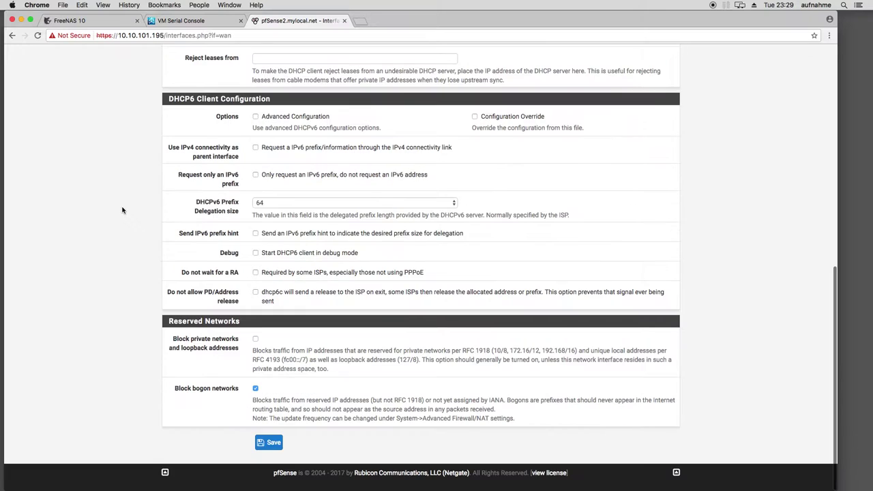
pyautogui.scroll(15, 123, 210)
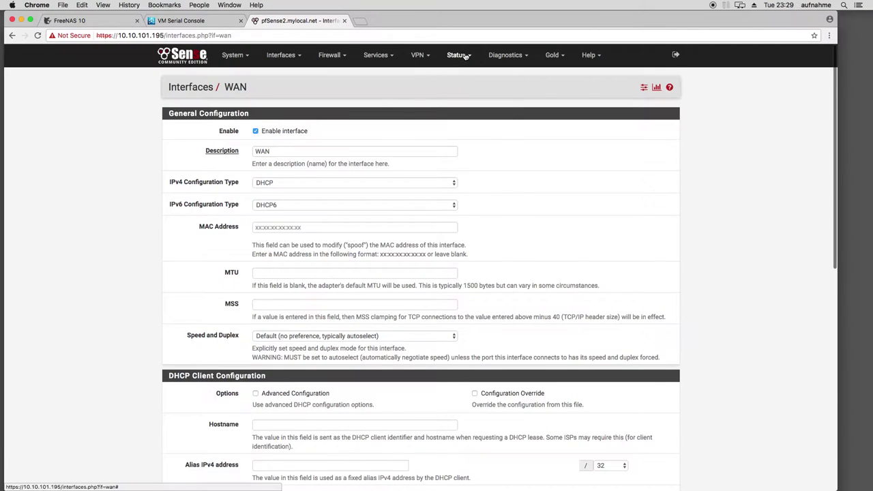
pyautogui.click(457, 55)
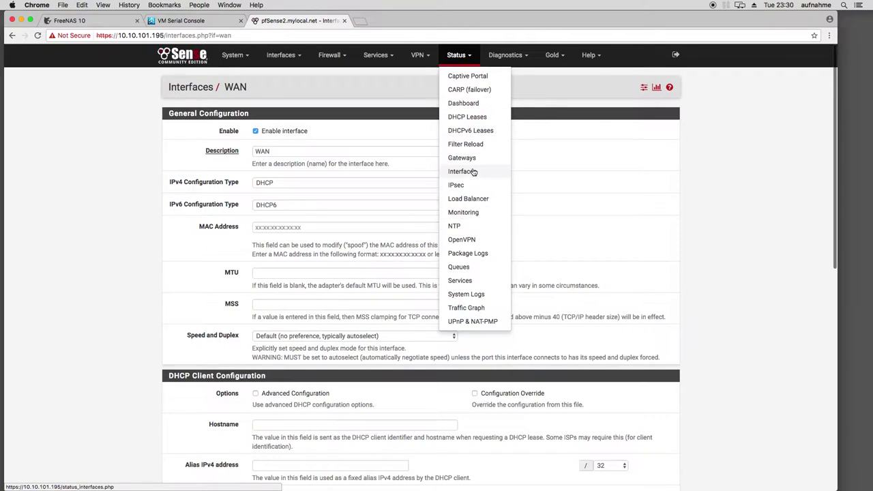
pyautogui.click(464, 171)
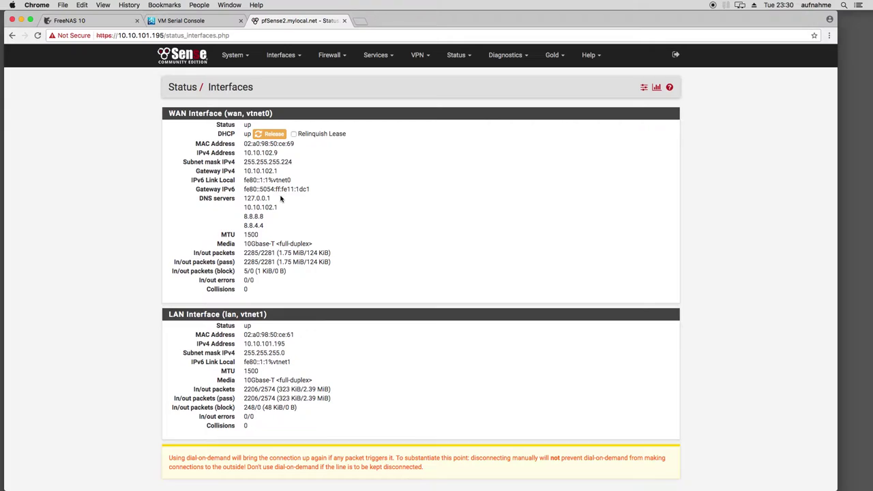
pyautogui.click(508, 56)
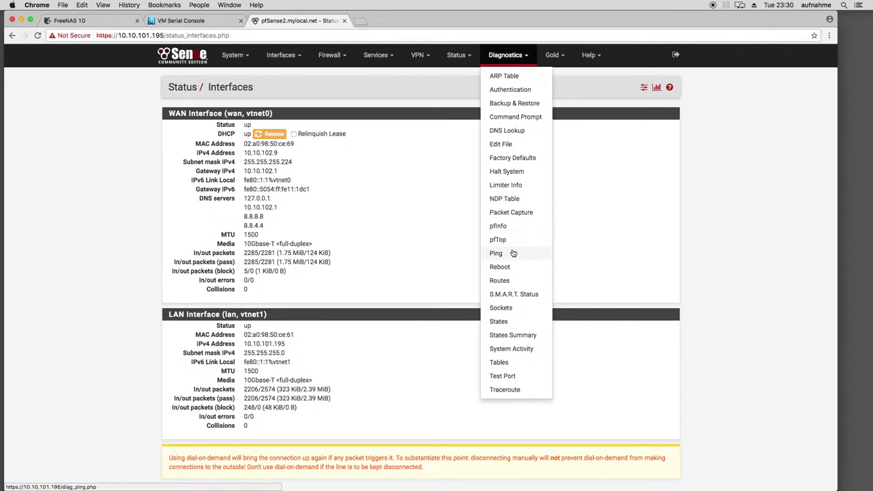
pyautogui.click(496, 253)
pyautogui.write('www.heise.de')
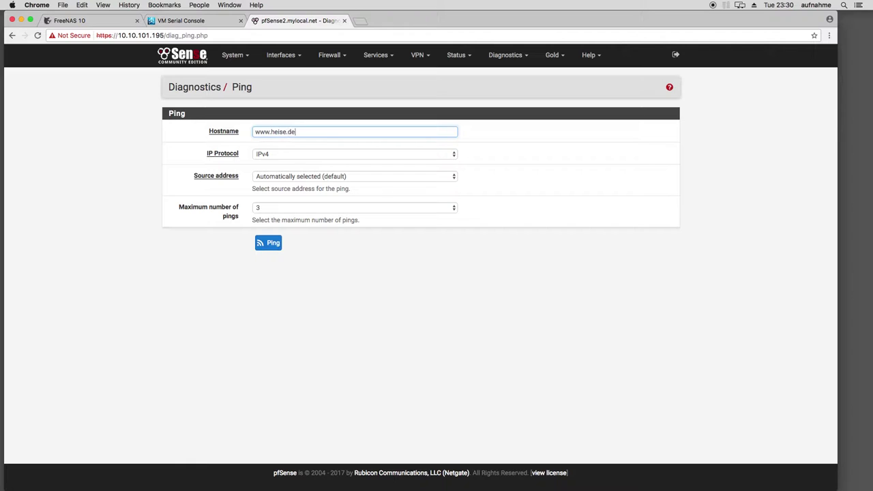
pyautogui.click(270, 245)
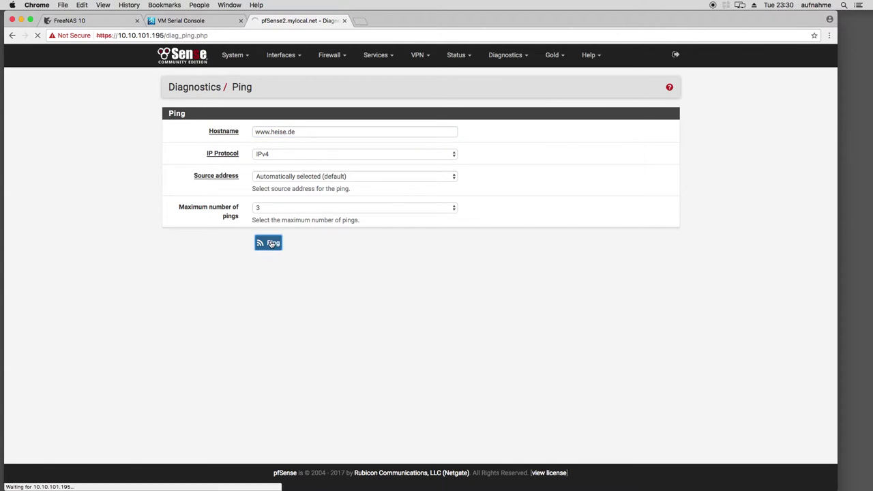
pyautogui.click(286, 56)
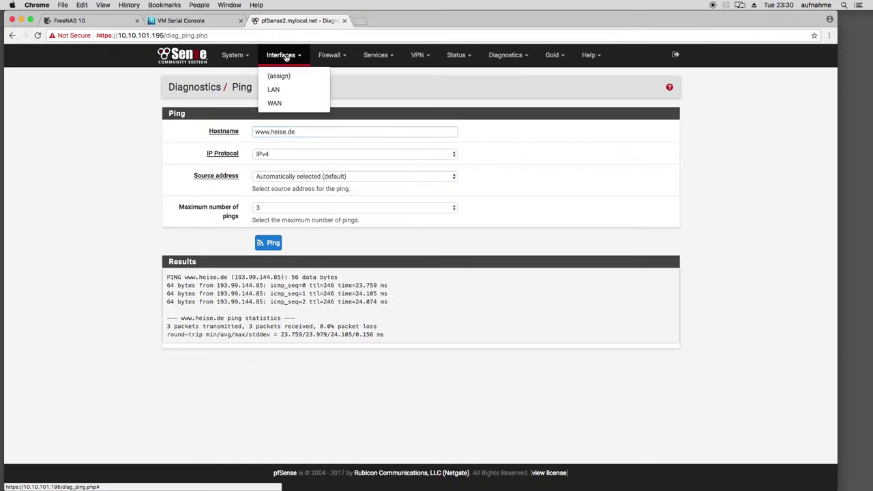
# Open Interfaces > LAN and review static IPv4 10.10.101.195/24 with no upstream gateway
pyautogui.click(280, 90)
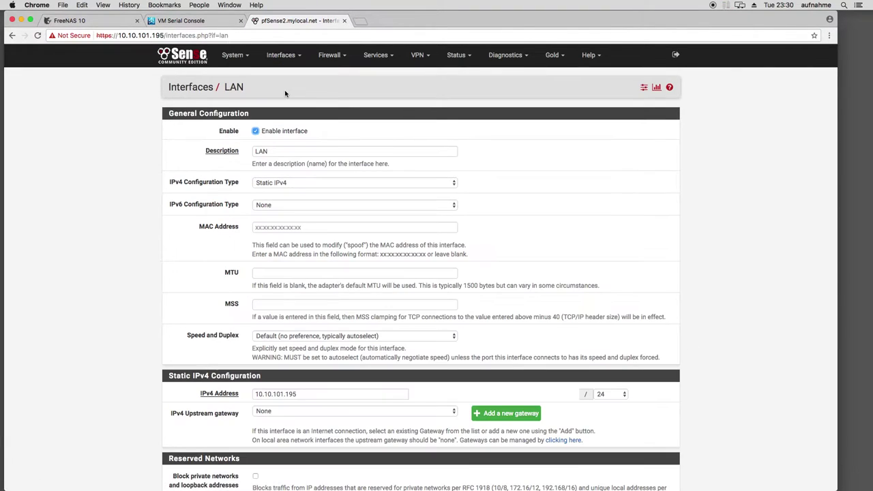
pyautogui.scroll(-2, 81, 217)
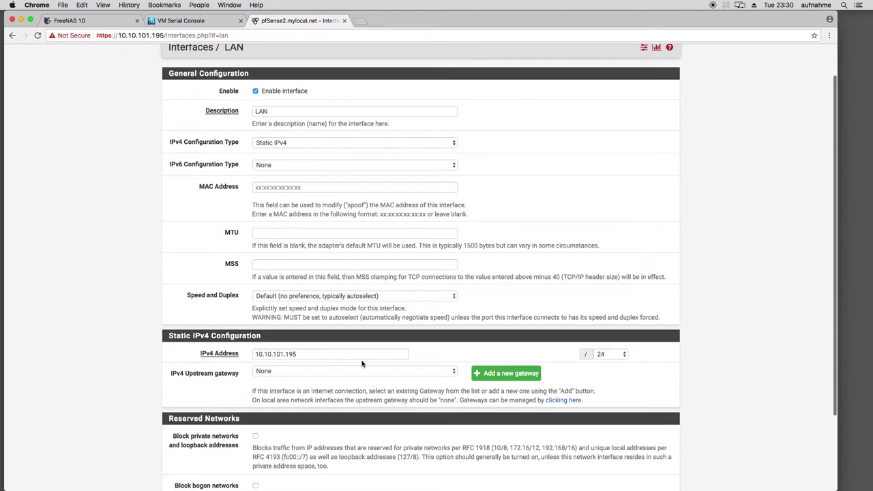
pyautogui.scroll(-3, 180, 356)
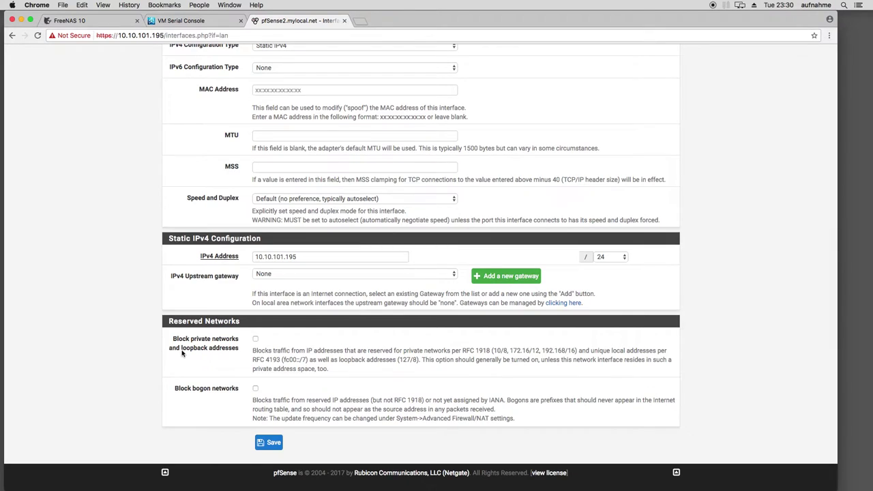
pyautogui.scroll(2, 320, 316)
pyautogui.scroll(1, 316, 316)
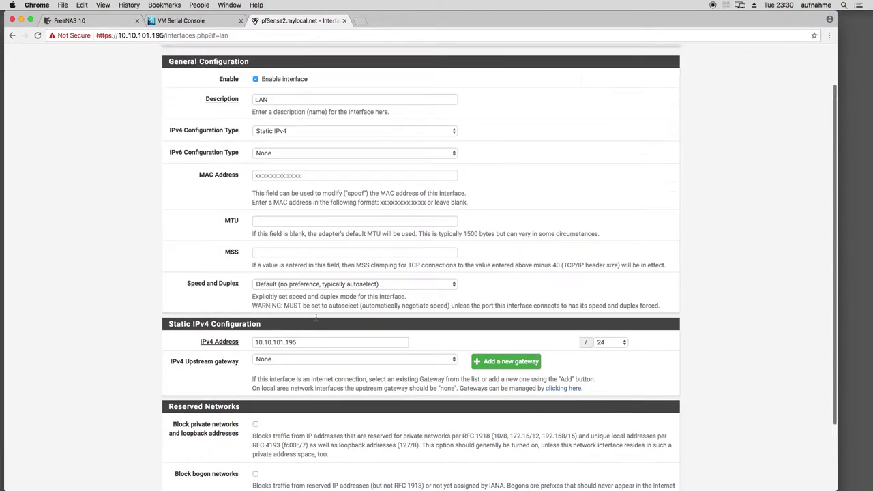
pyautogui.scroll(2, 316, 317)
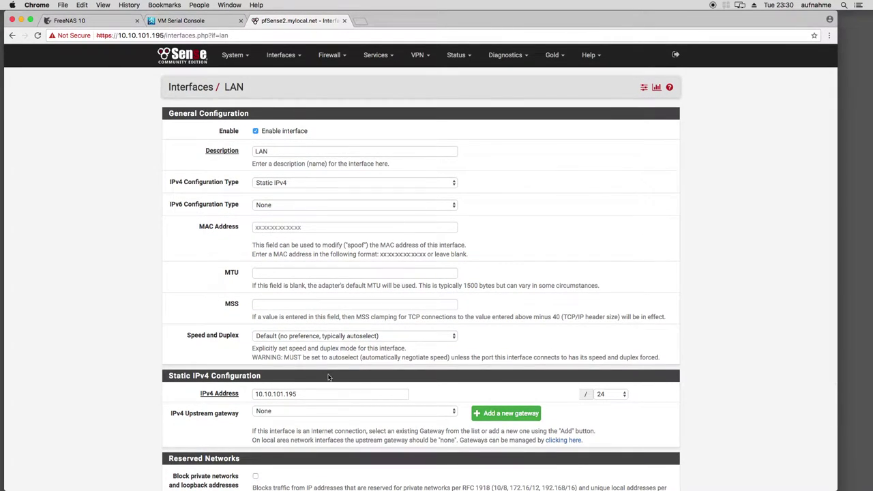
# Open Interfaces > Assignments to show WAN on vtnet0 and LAN on vtnet1
pyautogui.click(281, 55)
pyautogui.click(283, 75)
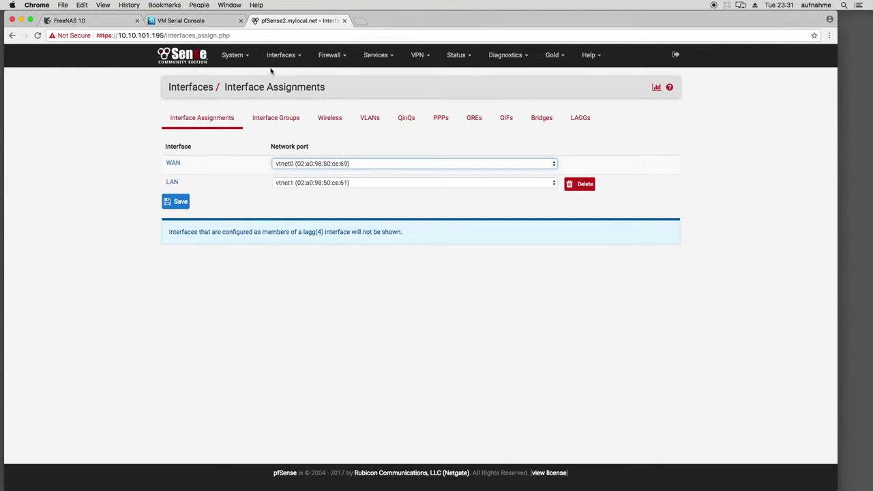
pyautogui.click(273, 60)
pyautogui.click(110, 169)
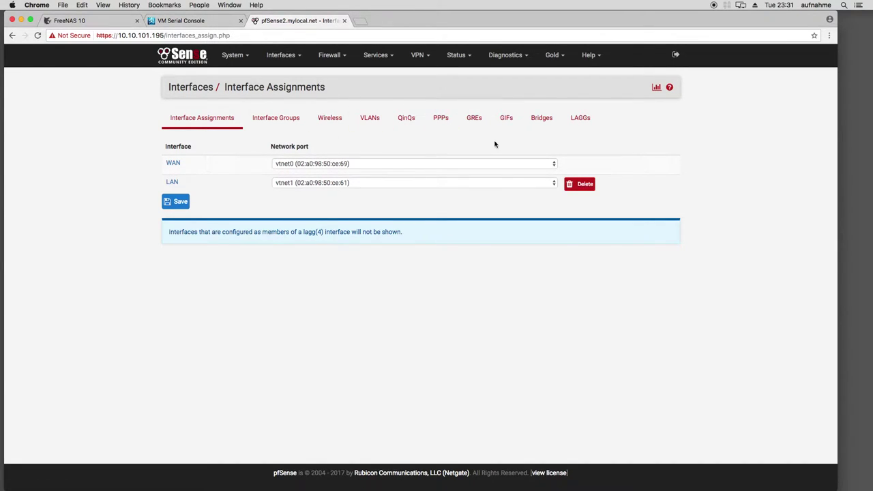
# Browse the GIF, Bridge, LAGG, QinQ and VLAN interface tabs
pyautogui.click(507, 120)
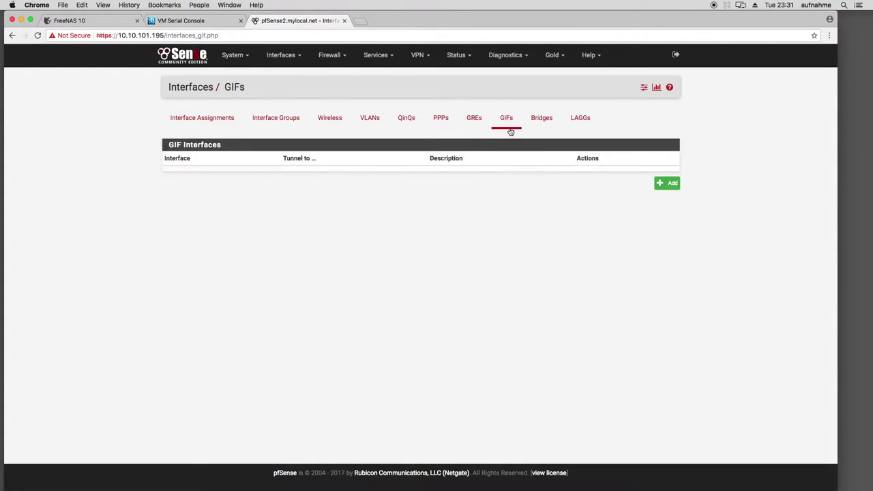
pyautogui.click(550, 123)
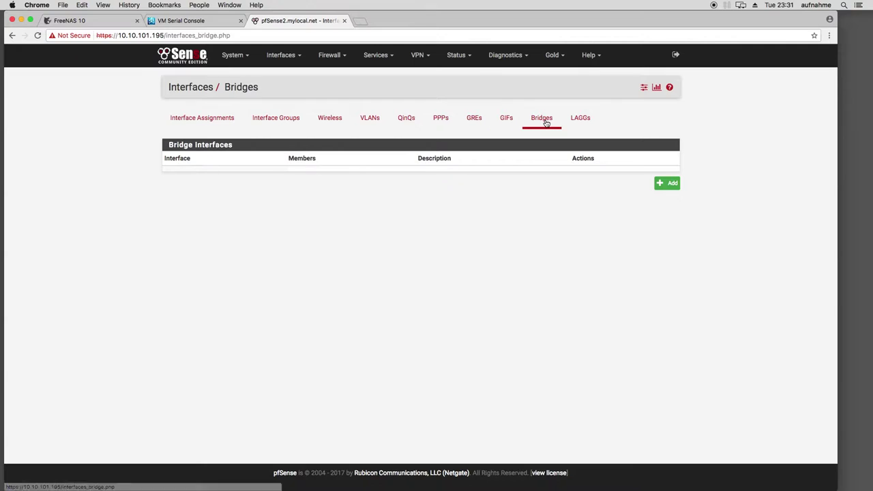
pyautogui.click(578, 120)
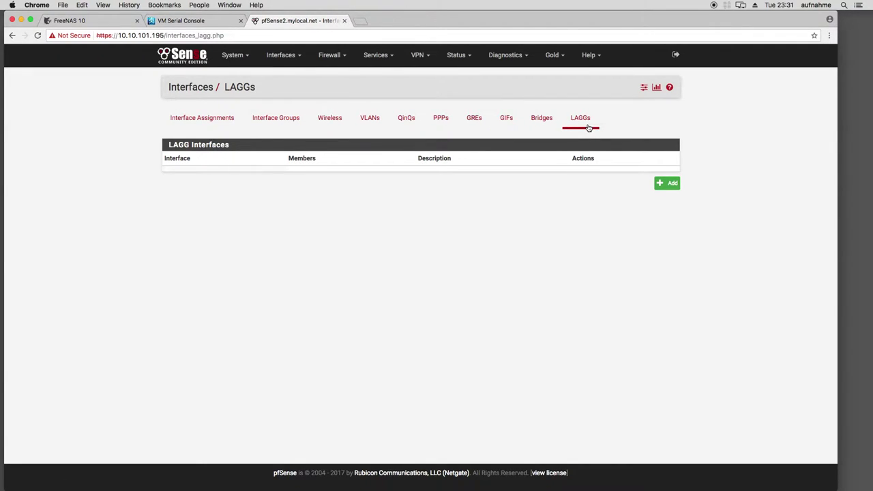
pyautogui.click(411, 122)
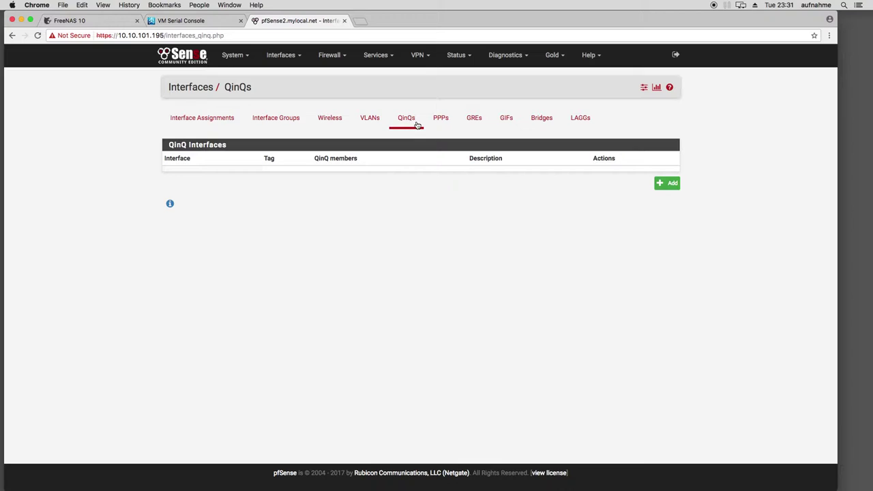
pyautogui.click(367, 125)
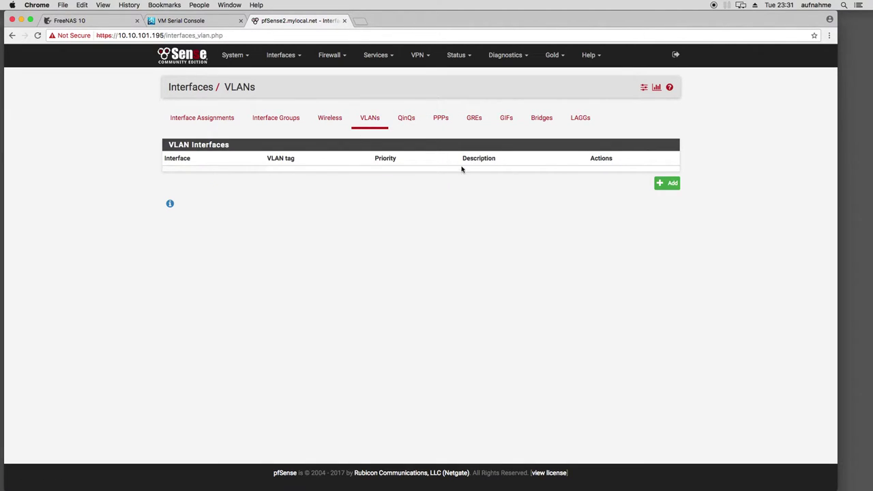
# Start a new VLAN on parent vtnet0, discard it, and return to Interface Assignments
pyautogui.click(657, 183)
pyautogui.click(274, 131)
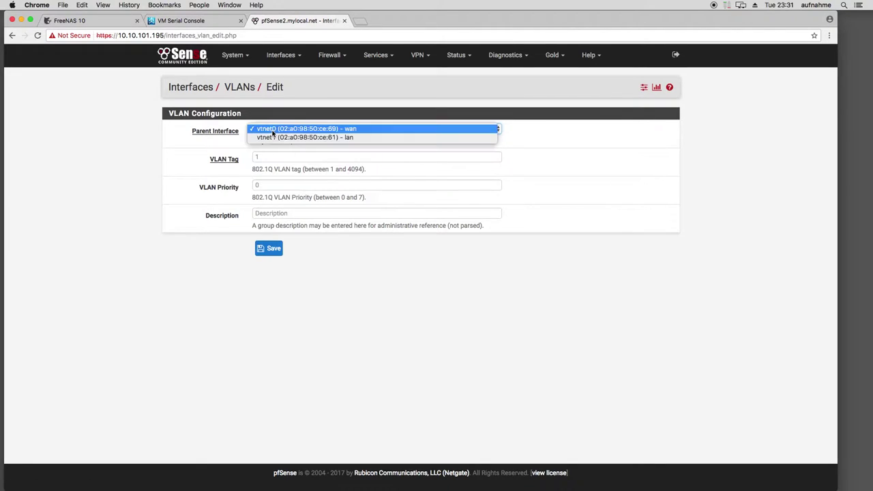
pyautogui.click(164, 136)
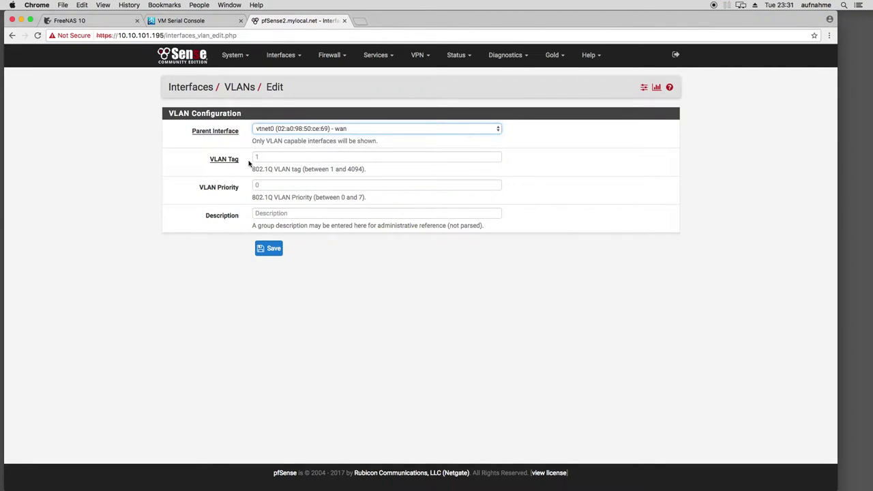
pyautogui.click(288, 158)
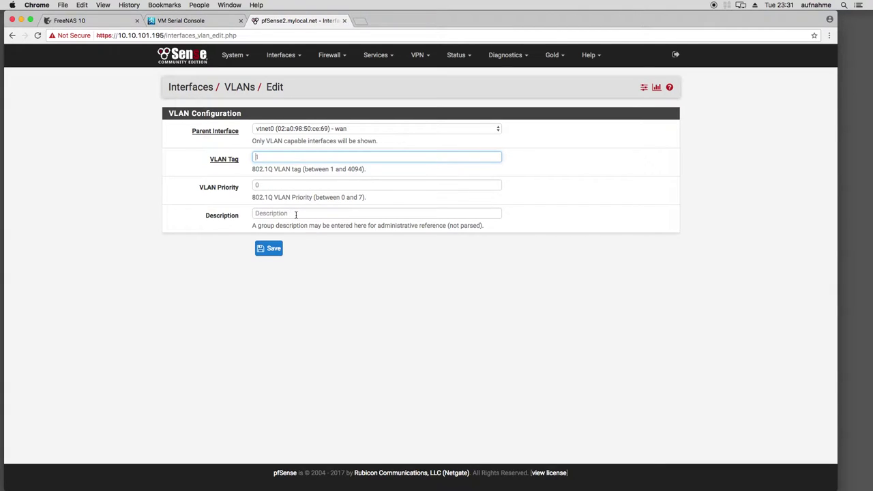
pyautogui.click(12, 35)
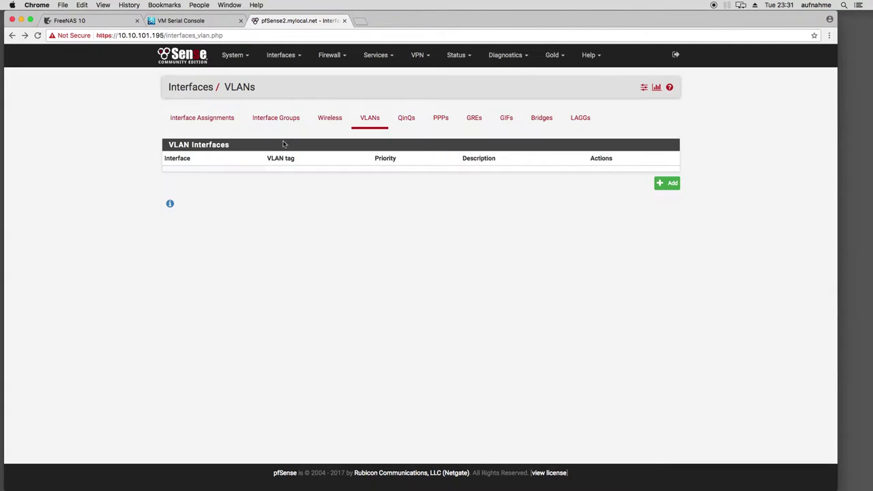
pyautogui.click(194, 120)
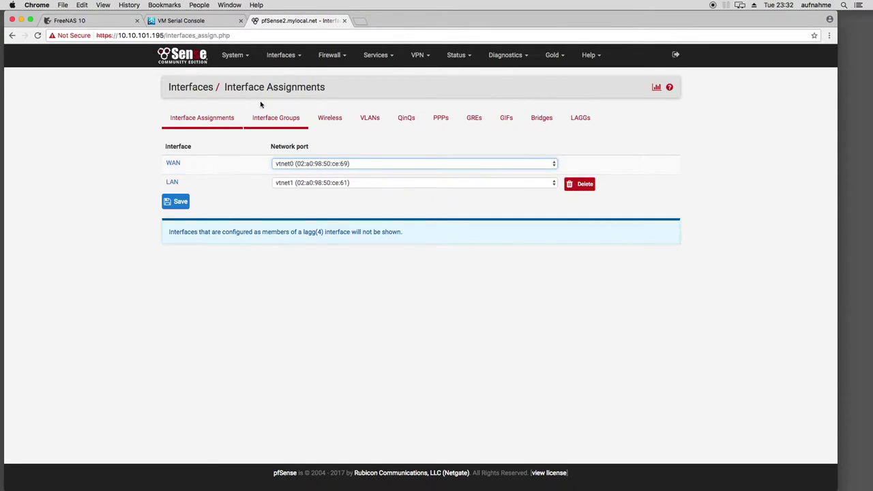
# Open the LAN interface settings with static IPv4 10.10.101.195/24
pyautogui.click(284, 56)
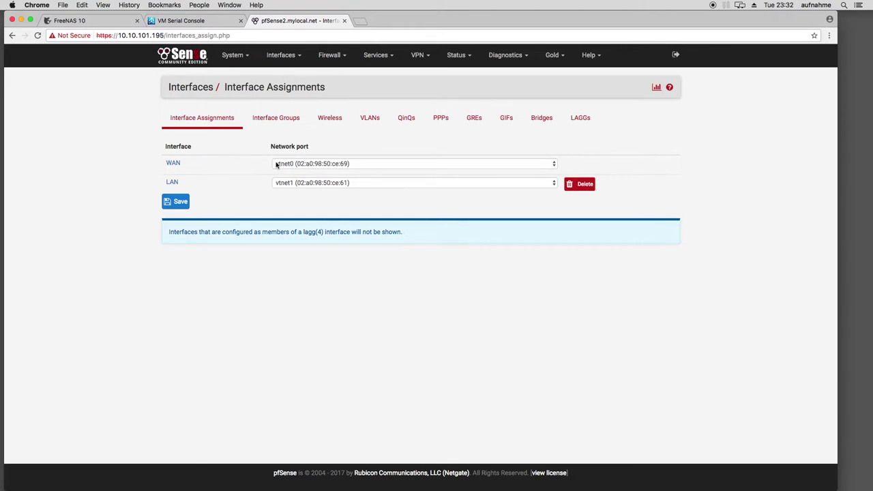
pyautogui.moveTo(287, 61)
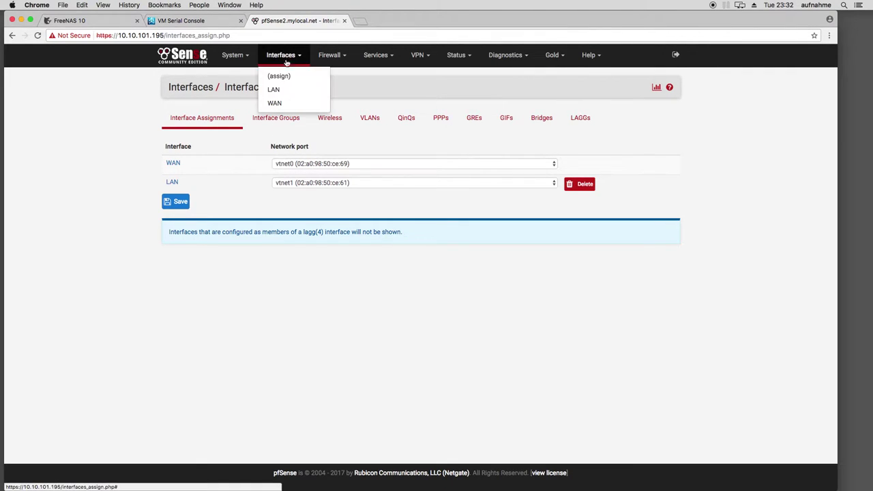
pyautogui.click(276, 90)
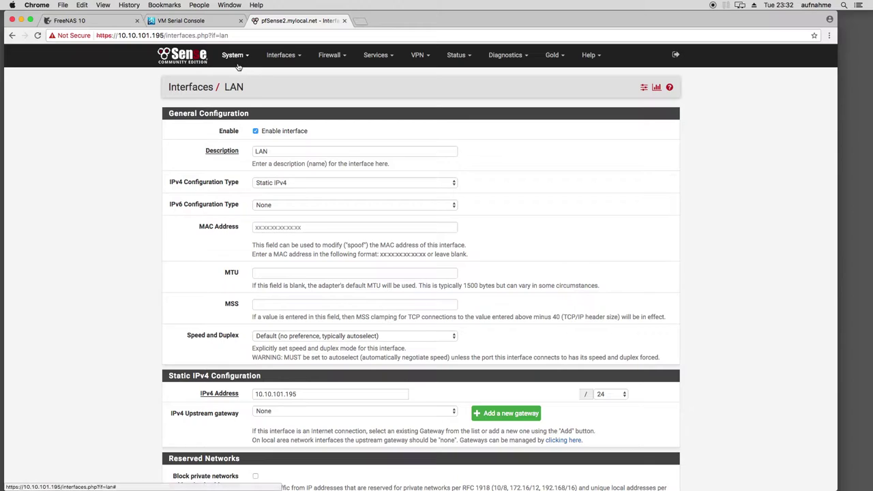
pyautogui.click(238, 57)
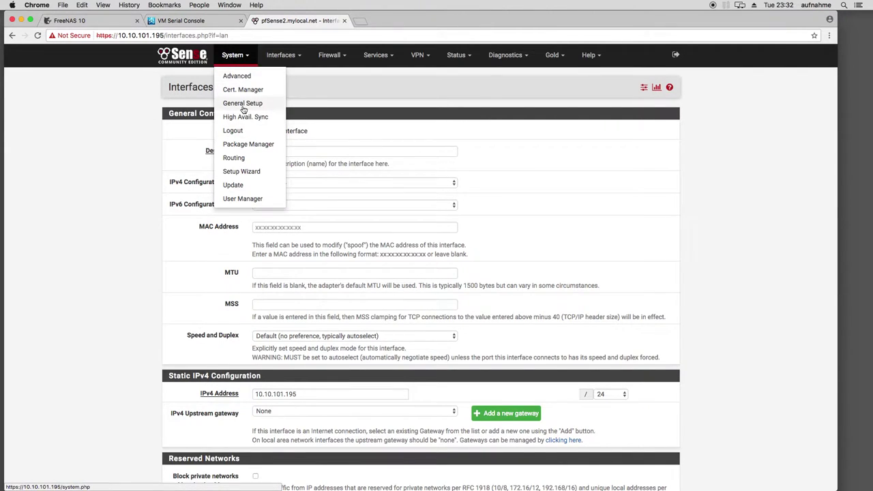
# In General Setup, set Top Navigation to Fixed (Remains visible at top of page) and save
pyautogui.click(244, 105)
pyautogui.scroll(-5, 85, 161)
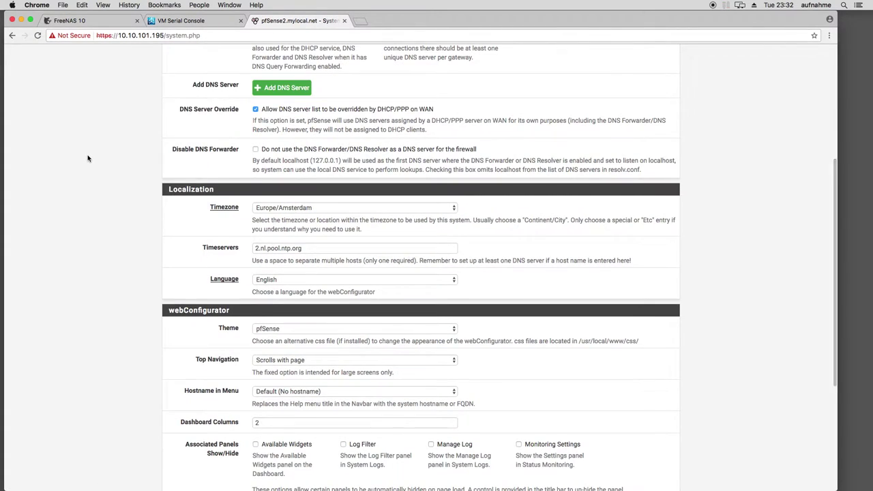
pyautogui.scroll(-3, 88, 158)
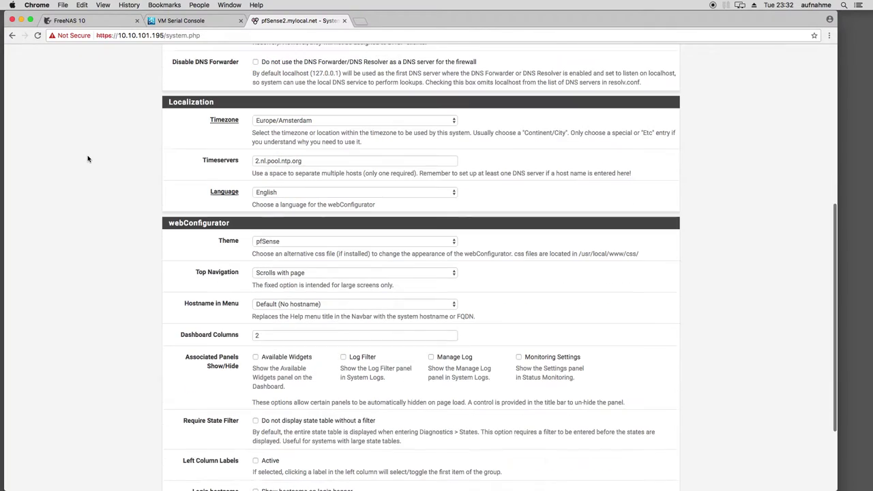
pyautogui.click(296, 248)
pyautogui.click(290, 257)
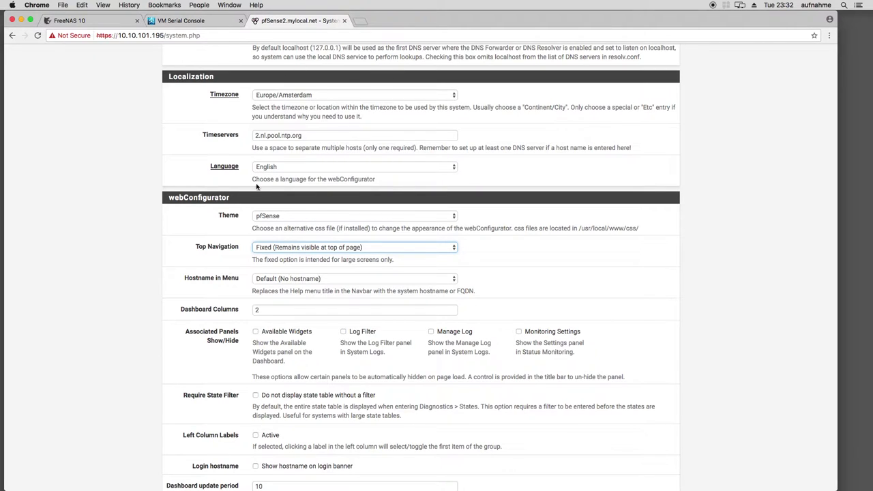
pyautogui.scroll(-3, 161, 286)
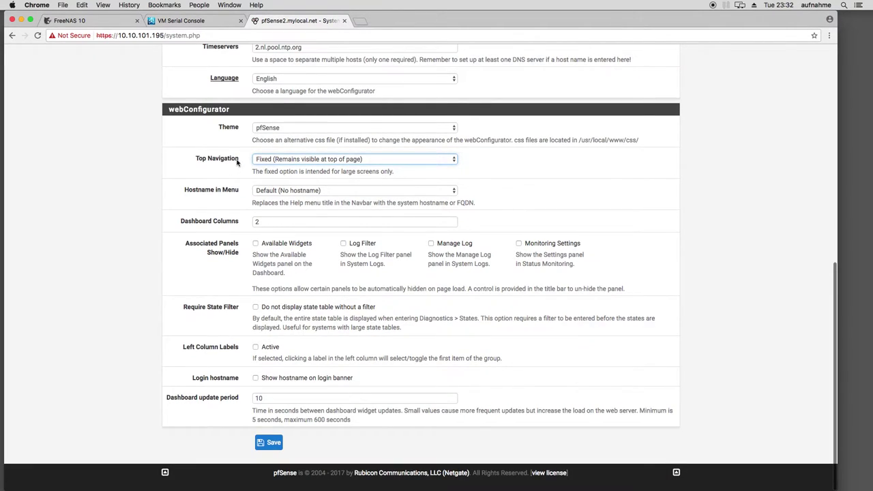
pyautogui.click(269, 442)
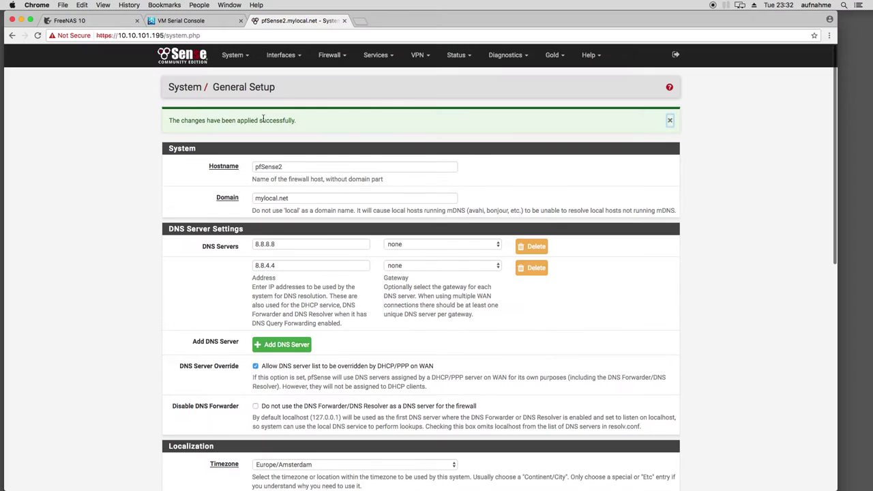
pyautogui.click(290, 55)
pyautogui.click(320, 77)
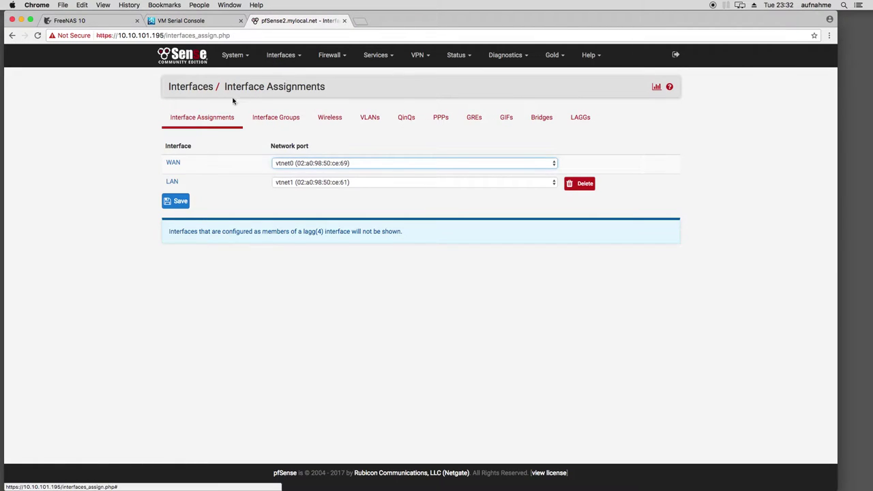
pyautogui.click(233, 55)
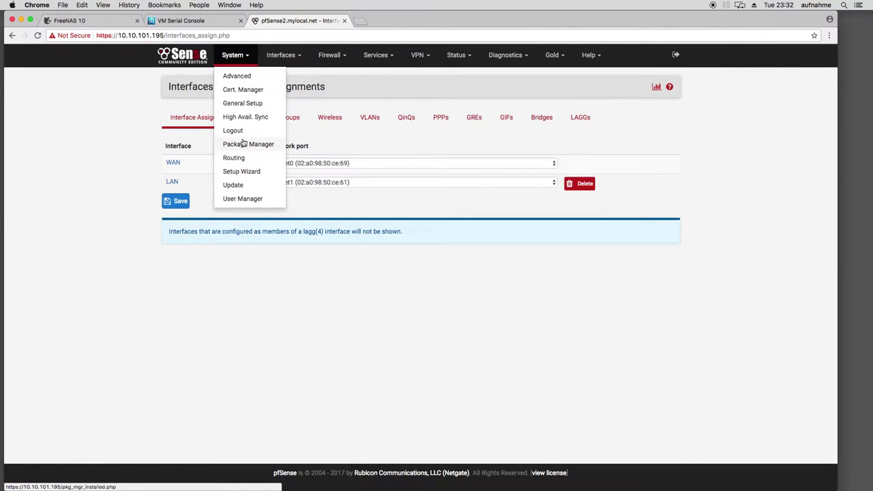
pyautogui.click(243, 103)
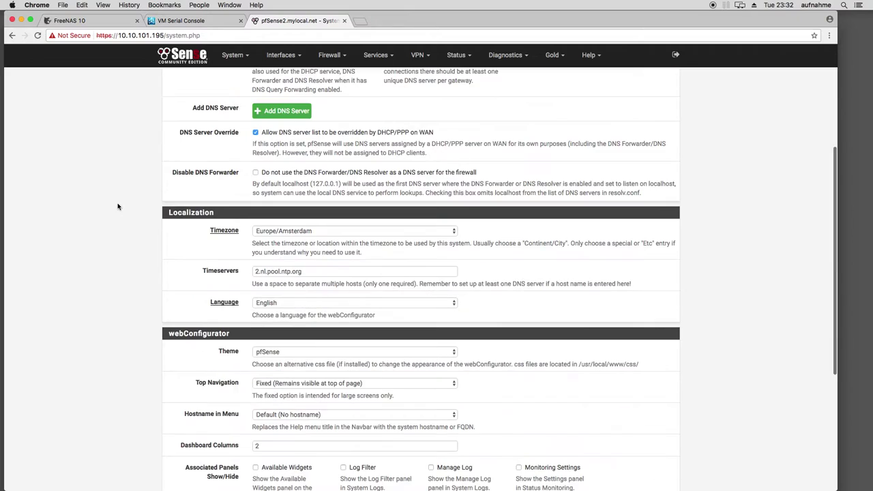
pyautogui.scroll(-5, 120, 204)
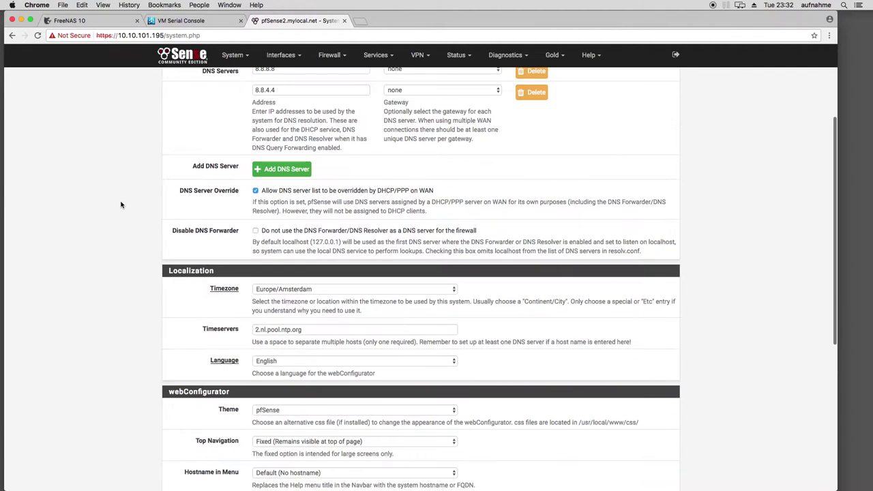
pyautogui.scroll(-3, 125, 250)
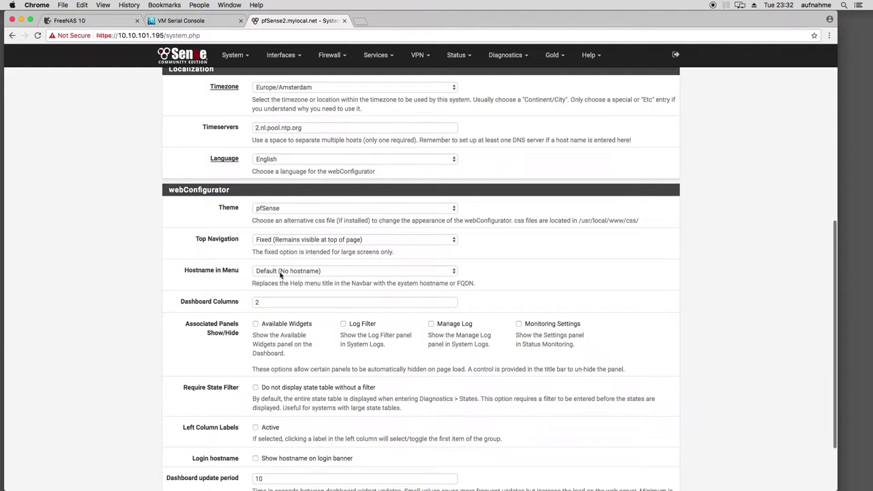
pyautogui.scroll(-2, 287, 276)
pyautogui.scroll(2, 242, 300)
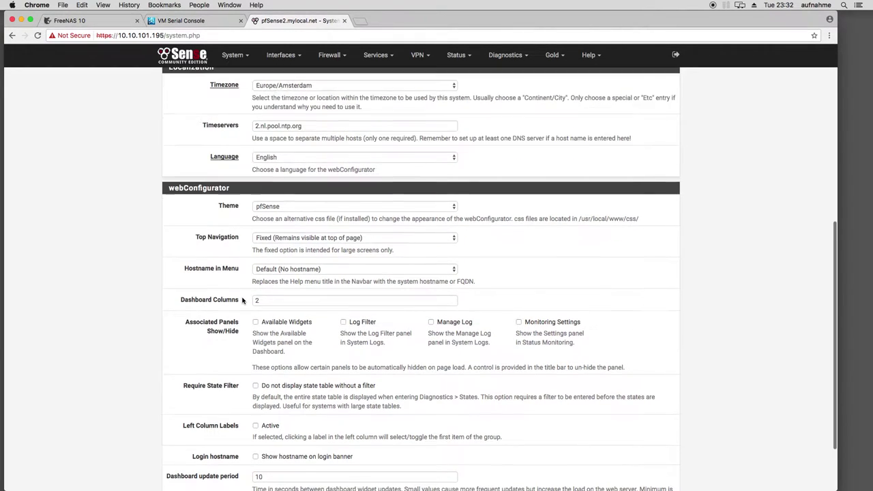
pyautogui.scroll(1, 243, 300)
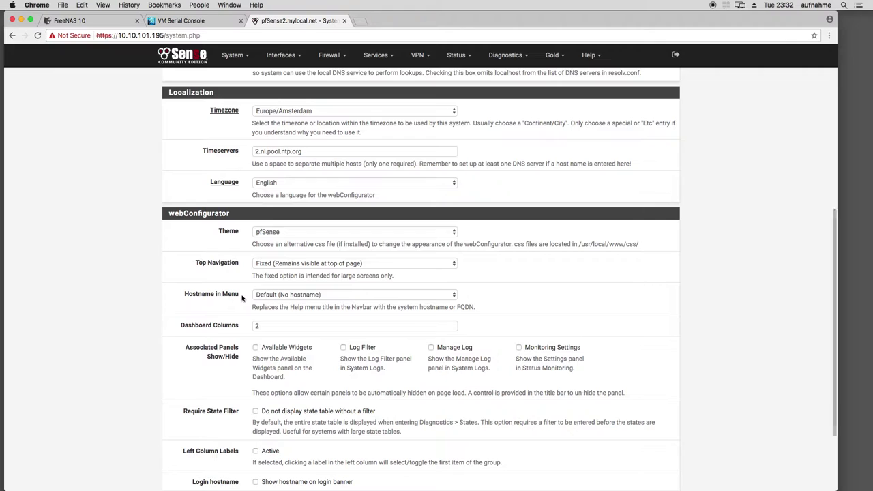
pyautogui.scroll(-3, 243, 301)
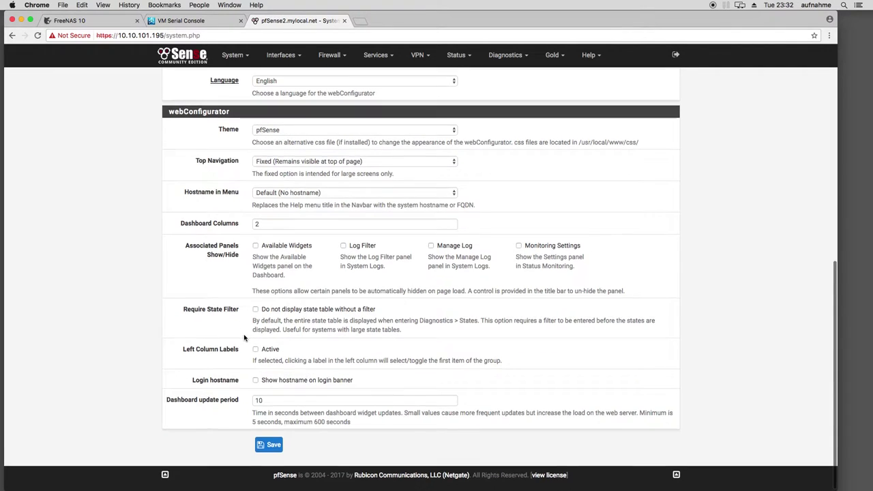
pyautogui.scroll(4, 242, 327)
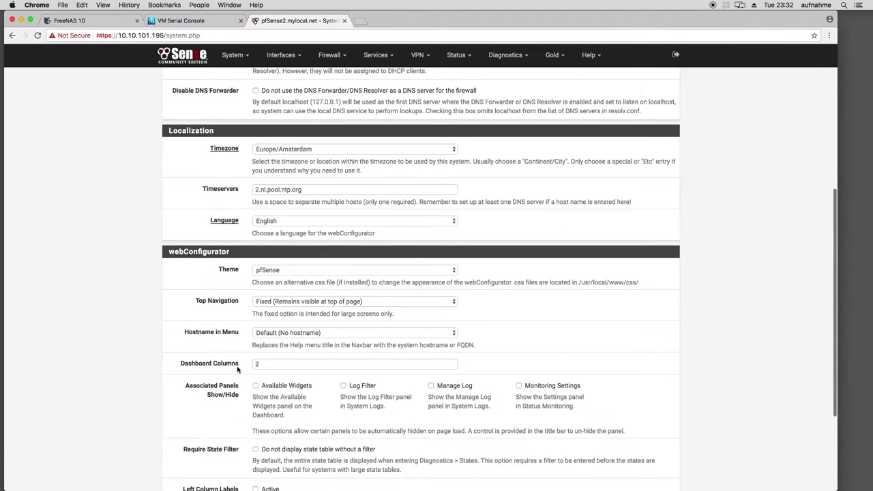
pyautogui.click(318, 191)
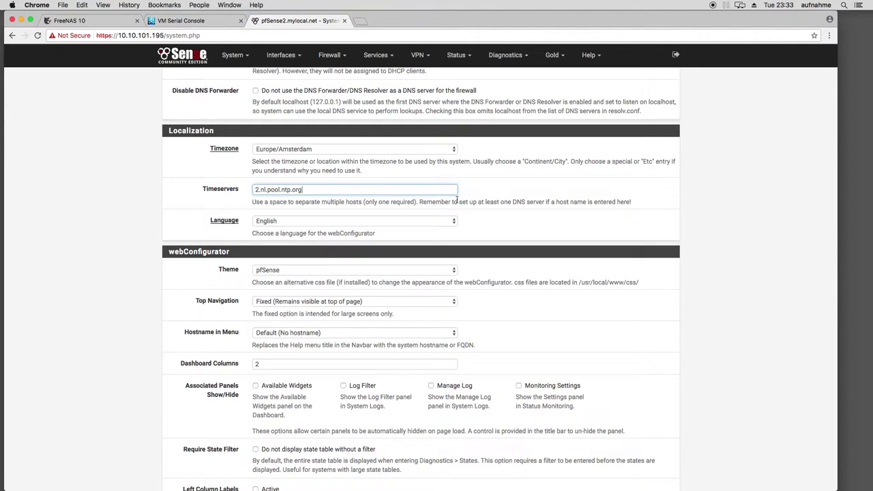
pyautogui.scroll(5, 130, 209)
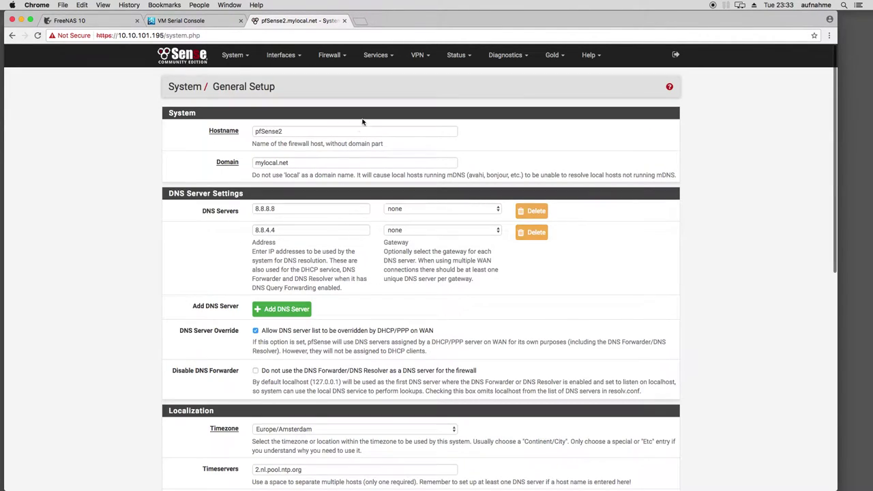
# Open the NTP service settings and add a second time server entry
pyautogui.click(373, 57)
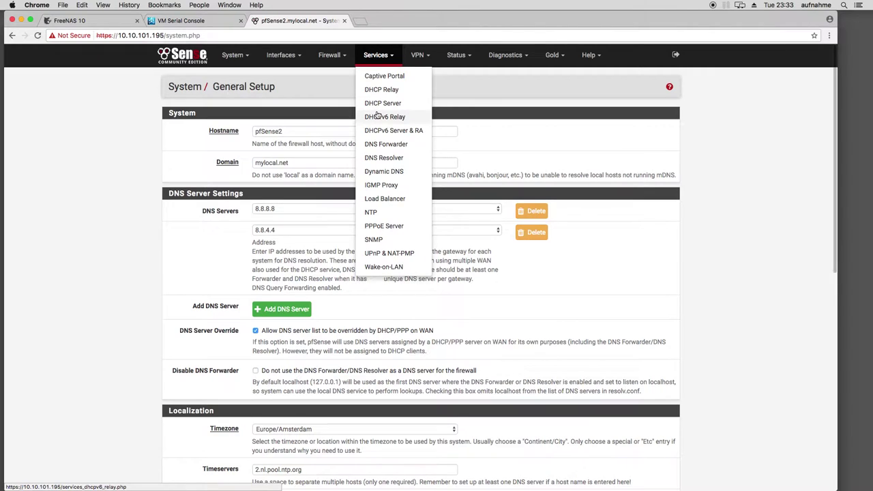
pyautogui.click(384, 213)
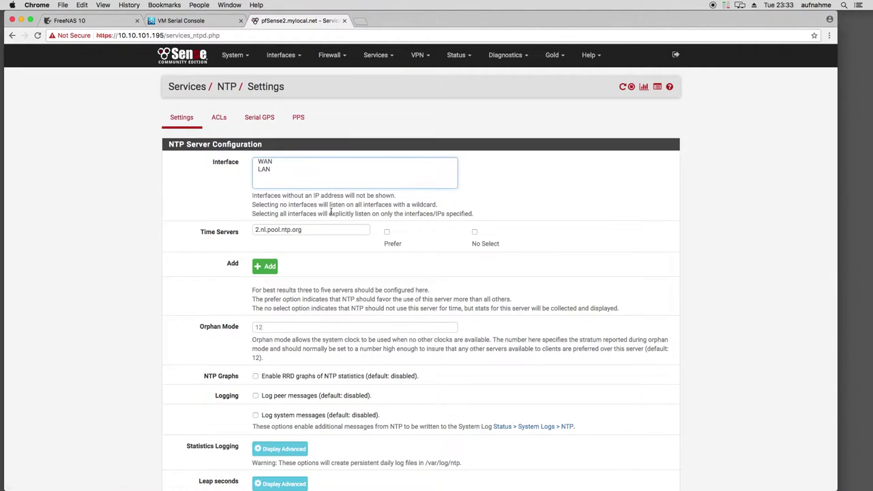
pyautogui.scroll(-1, 203, 239)
pyautogui.click(264, 253)
pyautogui.click(289, 248)
pyautogui.write('2.')
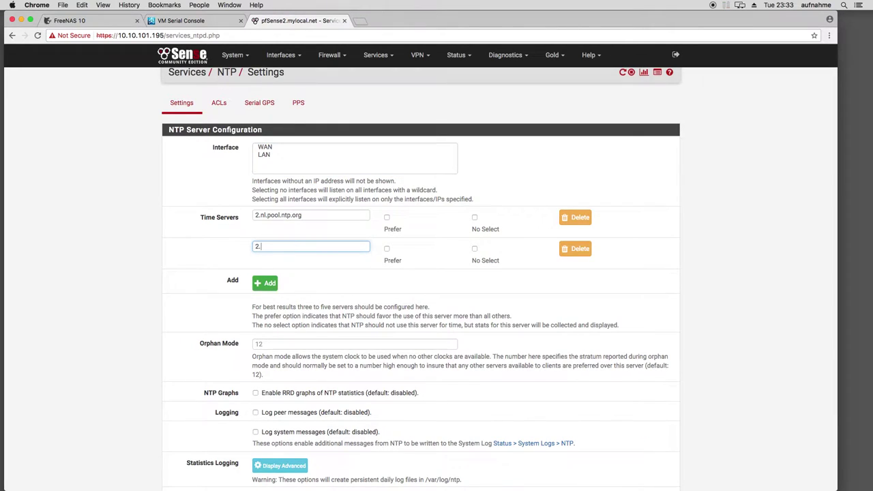
pyautogui.press('BackSpace')
pyautogui.press('BackSpace')
pyautogui.hotkey('shift', 'Tab')
pyautogui.hotkey('shift', 'Tab')
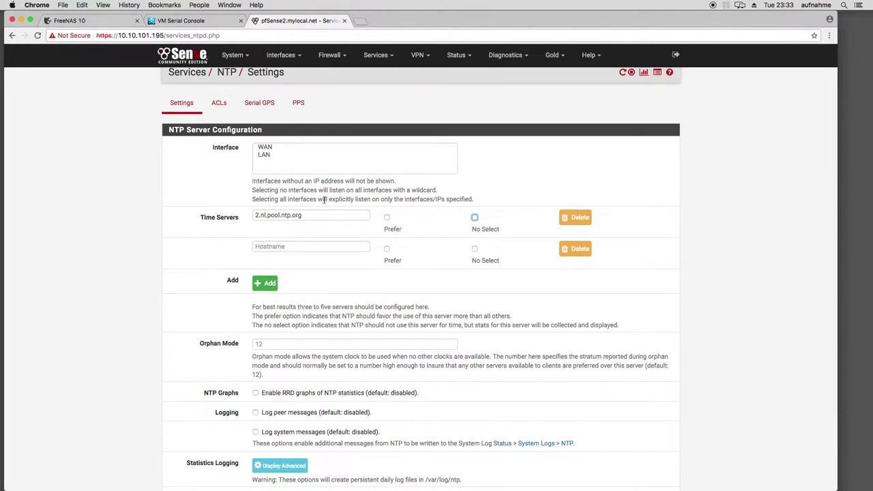
pyautogui.hotkey('shift', 'Tab')
pyautogui.hotkey('shift', 'Tab')
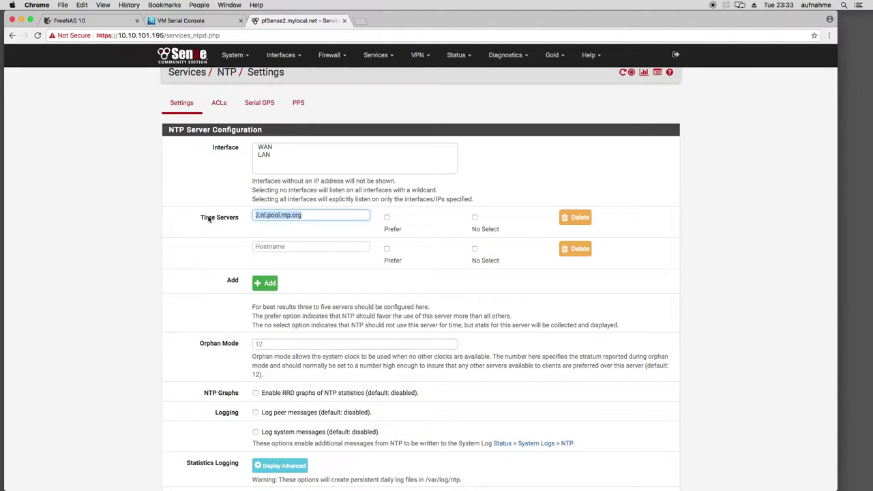
# Enter time servers nl.pool.ntp.org and de.pool.ntp.org, enable RRD graphs, and save
pyautogui.write('nl.pool.ntp.or')
pyautogui.click(311, 247)
pyautogui.write('de.p')
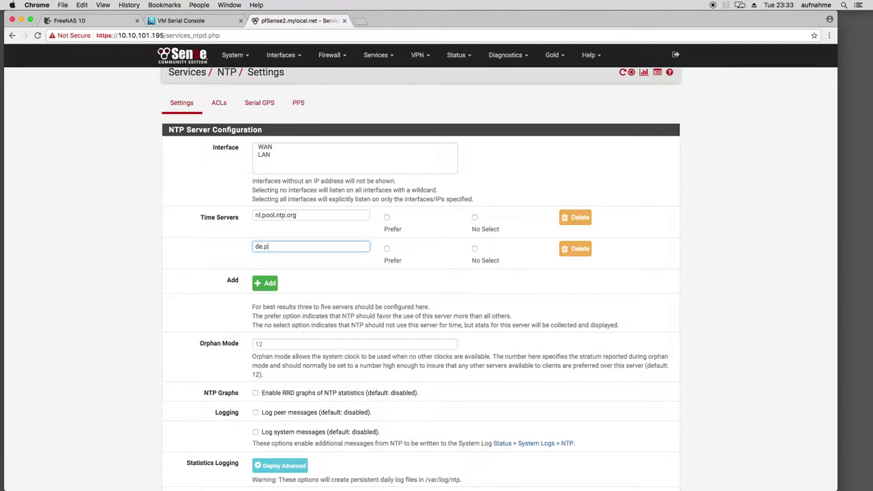
pyautogui.write('ool.ntp.org')
pyautogui.scroll(-3, 219, 331)
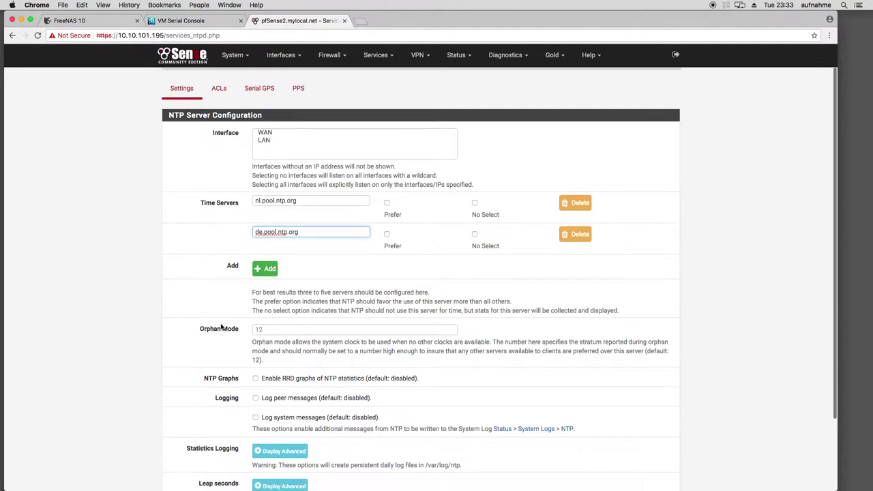
pyautogui.click(256, 300)
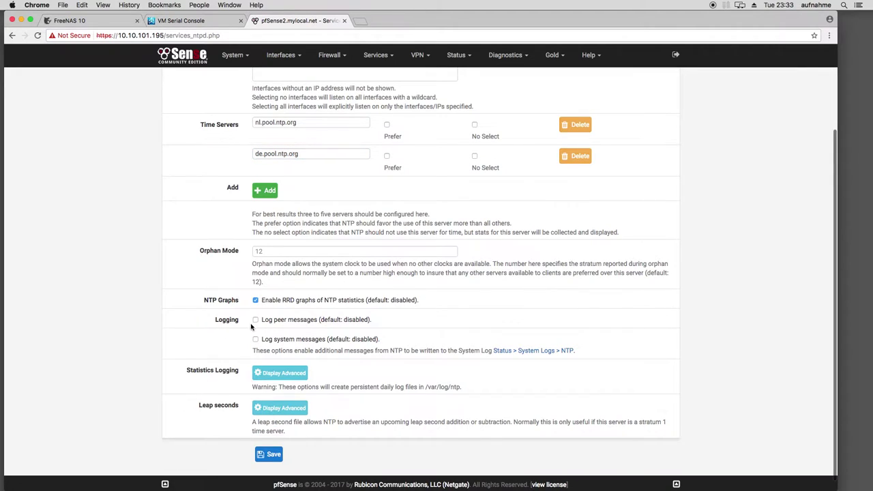
pyautogui.click(271, 455)
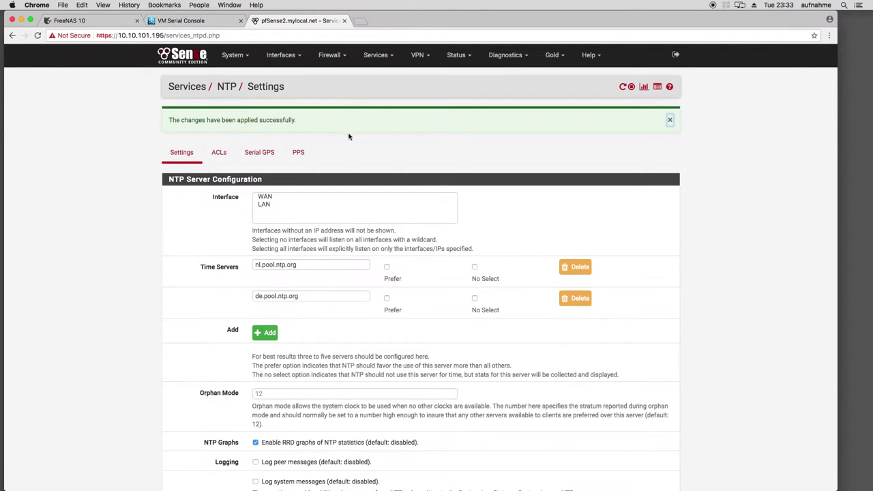
pyautogui.click(456, 55)
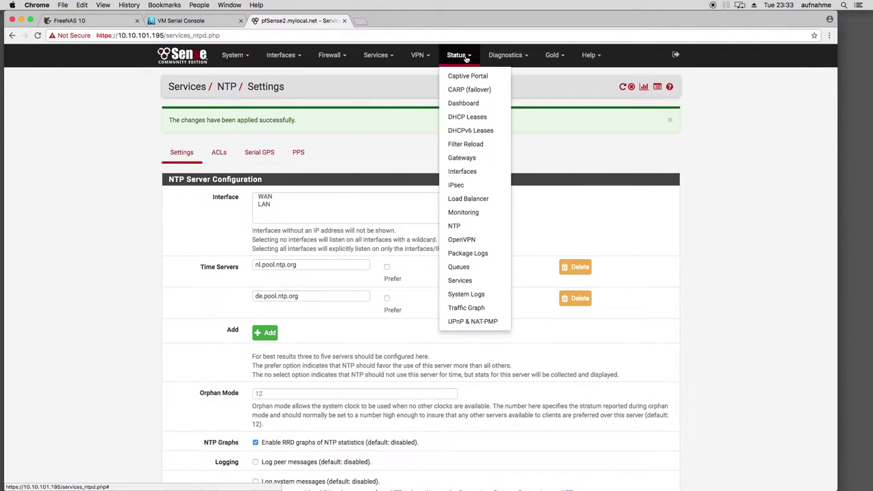
# On Status > Monitoring, set left axis category and graph to NTP and update graphs
pyautogui.click(463, 212)
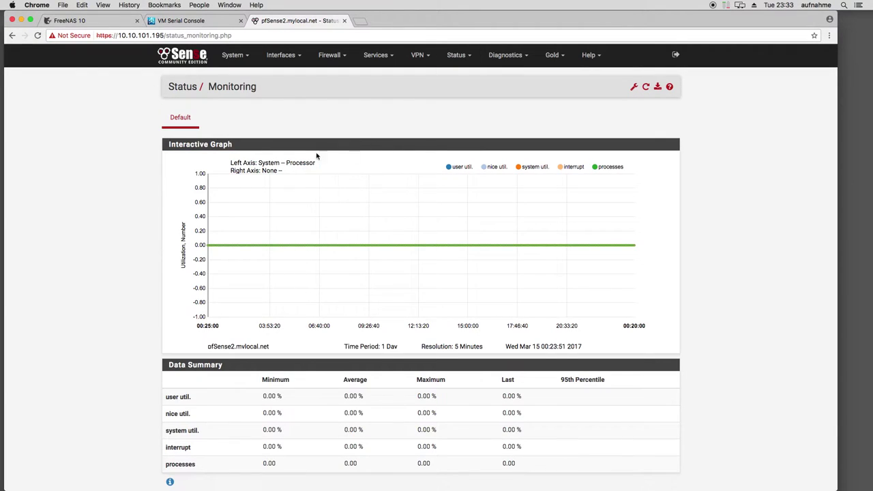
pyautogui.click(634, 87)
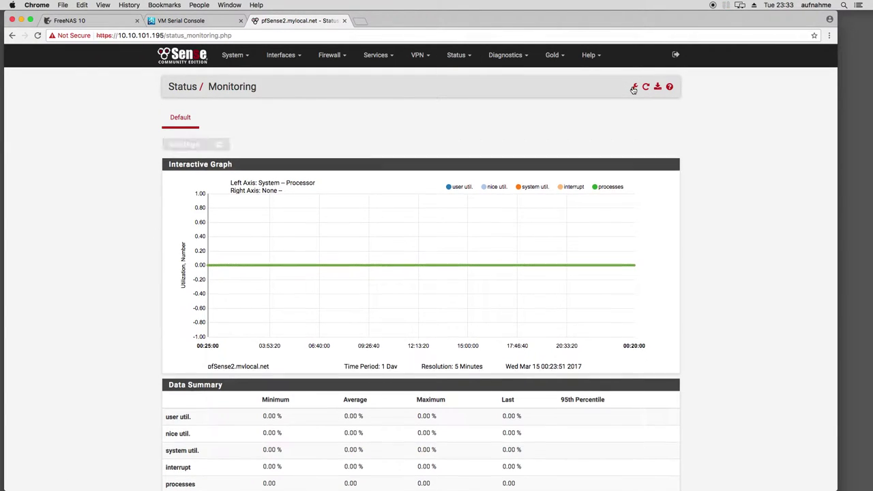
pyautogui.click(318, 163)
pyautogui.click(354, 194)
pyautogui.click(504, 164)
pyautogui.click(504, 160)
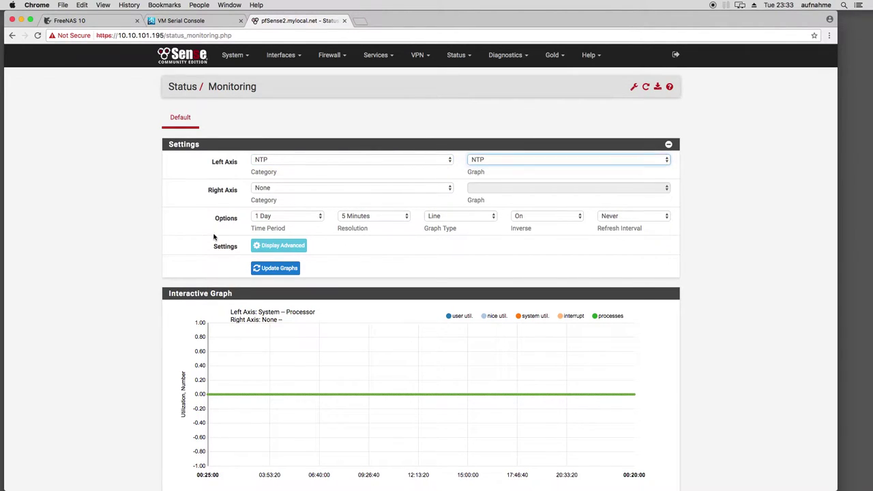
pyautogui.click(275, 268)
# Scroll through the NTP offset, jitter, wander, freq and disp graph readings
pyautogui.scroll(-1, 269, 332)
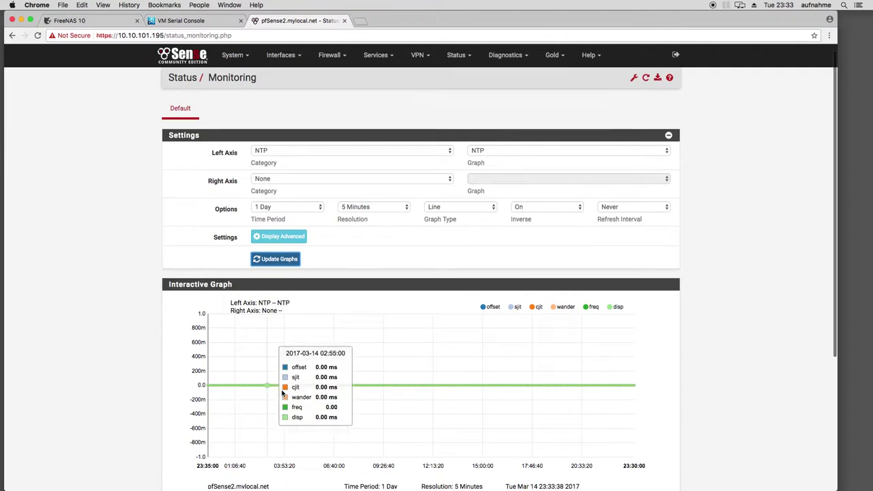
pyautogui.scroll(-3, 477, 357)
pyautogui.scroll(3, 452, 331)
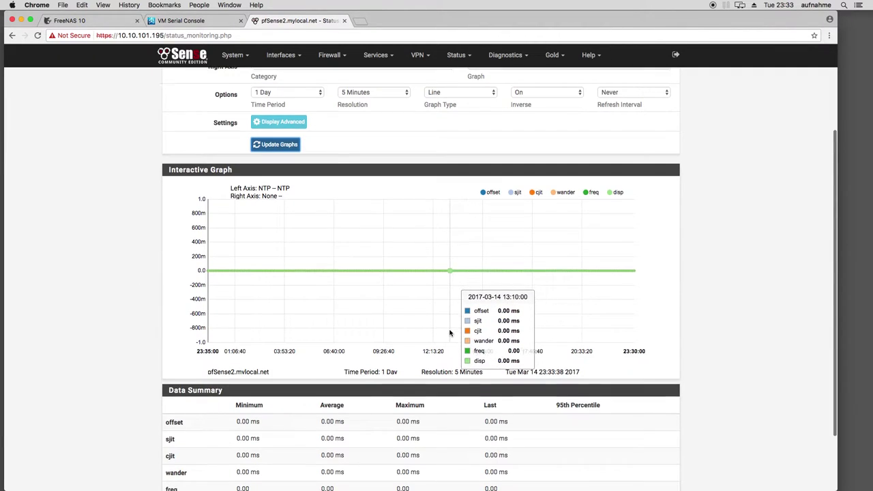
pyautogui.scroll(-5, 449, 333)
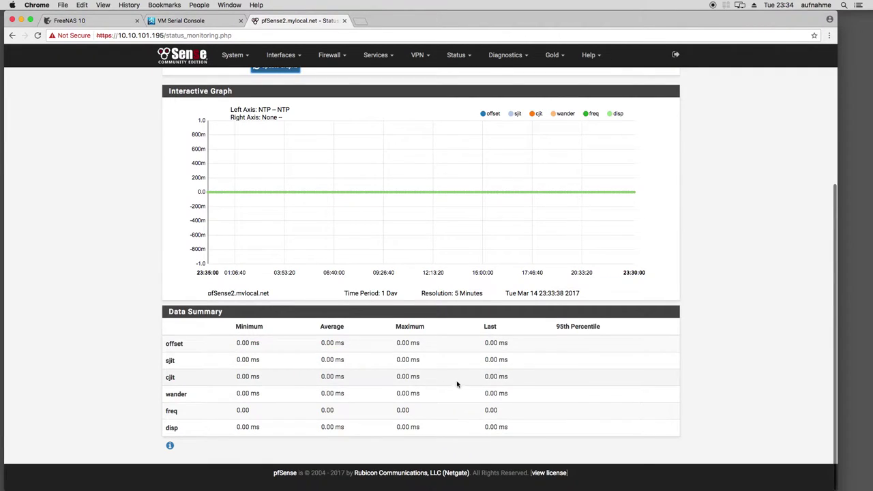
pyautogui.scroll(6, 278, 389)
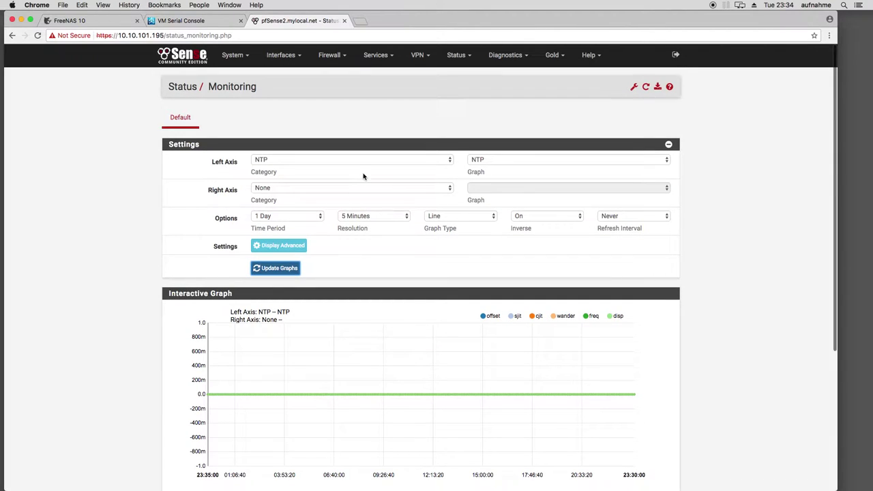
pyautogui.click(244, 55)
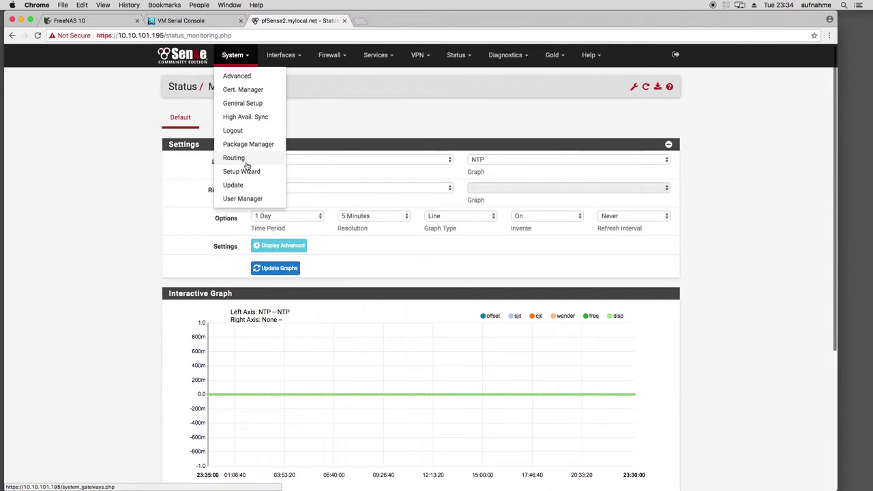
# Review the Timeservers field in General Setup, then open Advanced Admin Access
pyautogui.click(242, 103)
pyautogui.scroll(-10, 146, 174)
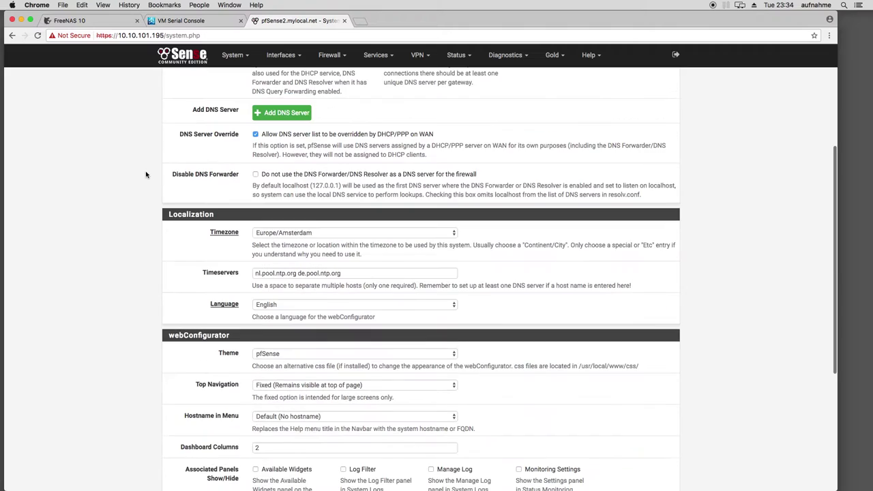
pyautogui.scroll(10, 146, 175)
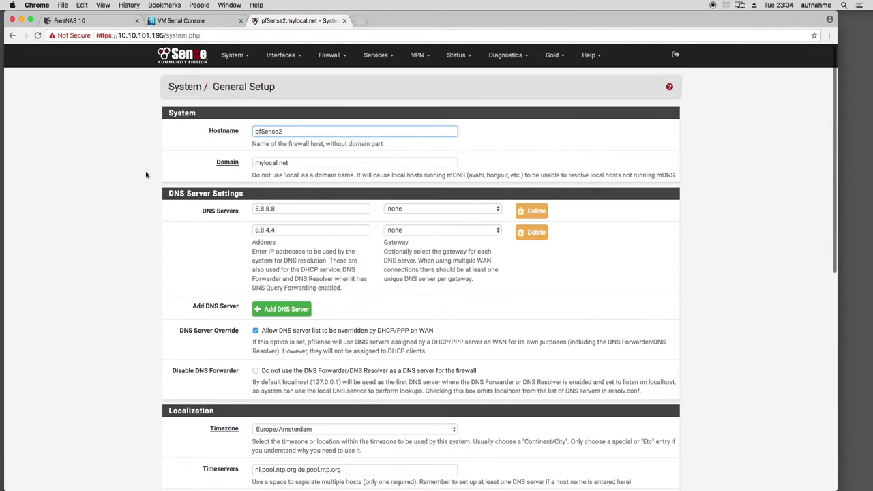
pyautogui.click(252, 56)
pyautogui.click(241, 74)
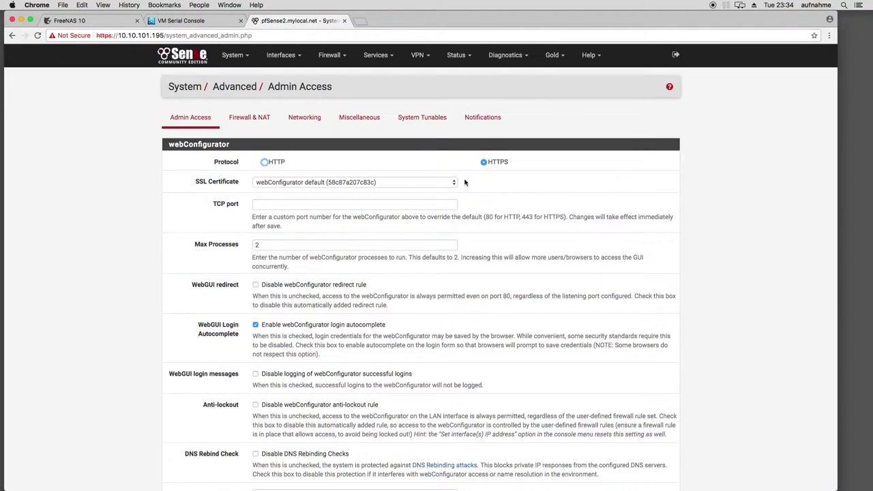
# Check the SSL Certificate choices without changing them, then open the Certificate Manager
pyautogui.click(291, 184)
pyautogui.click(266, 184)
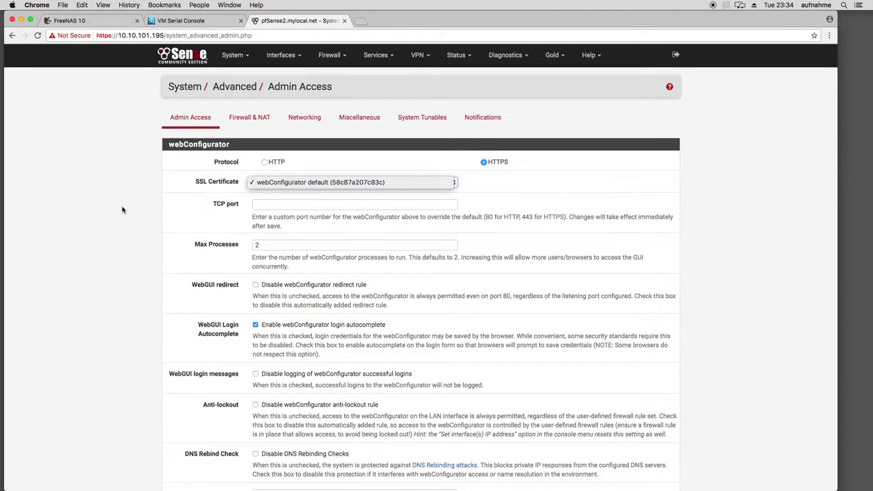
pyautogui.click(122, 210)
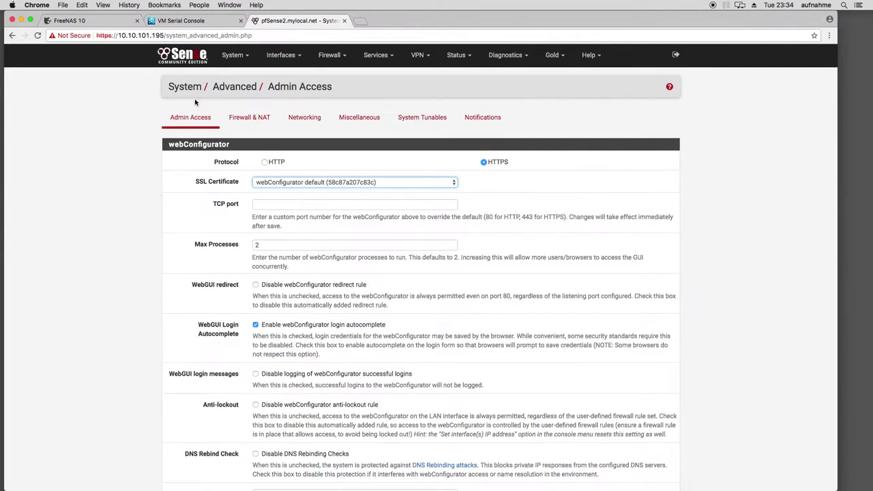
pyautogui.click(239, 58)
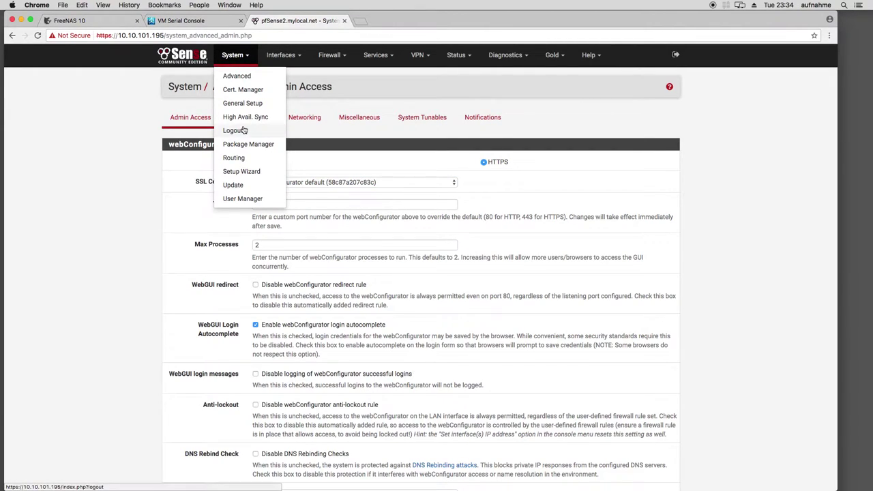
pyautogui.click(243, 89)
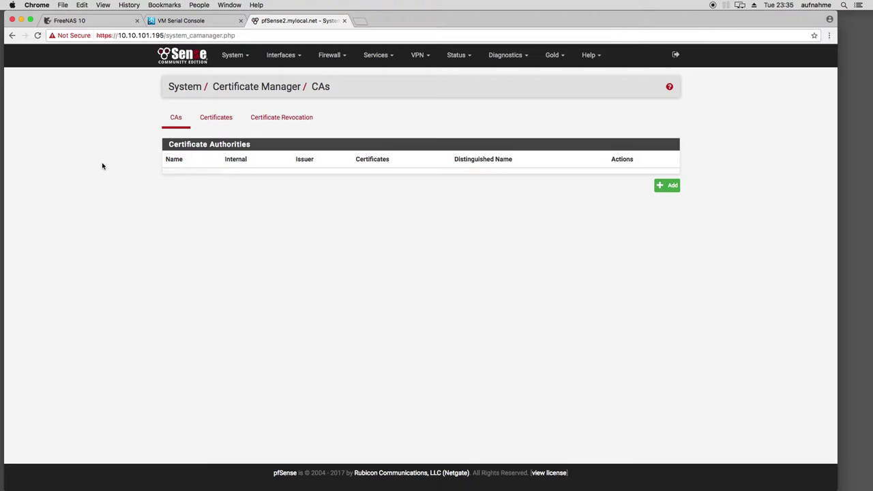
# Review the self-signed webConfigurator default certificate, then return to Advanced Admin Access
pyautogui.click(212, 119)
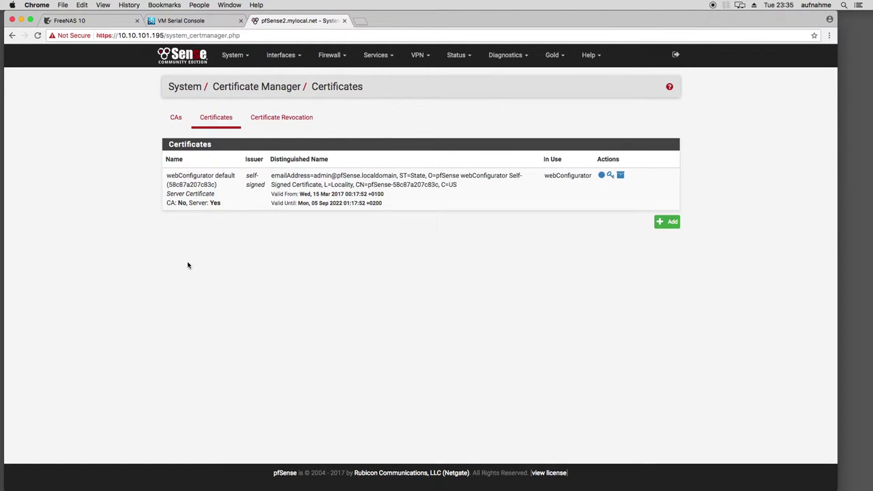
pyautogui.click(232, 56)
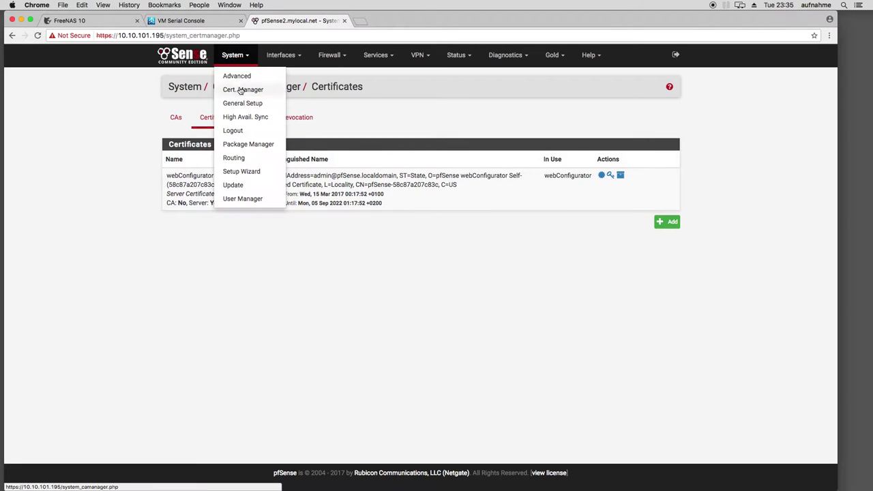
pyautogui.click(239, 76)
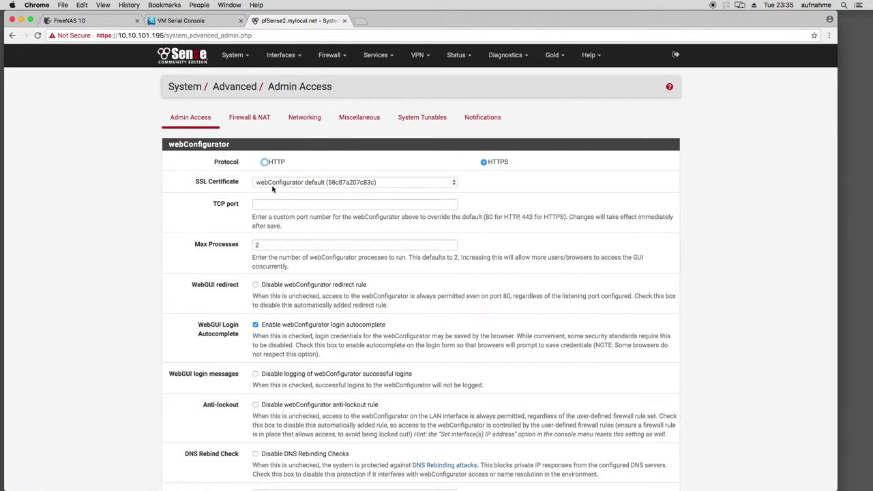
# Enable Secure Shell, save Admin Access, and open the Firewall & NAT settings
pyautogui.scroll(-1, 122, 195)
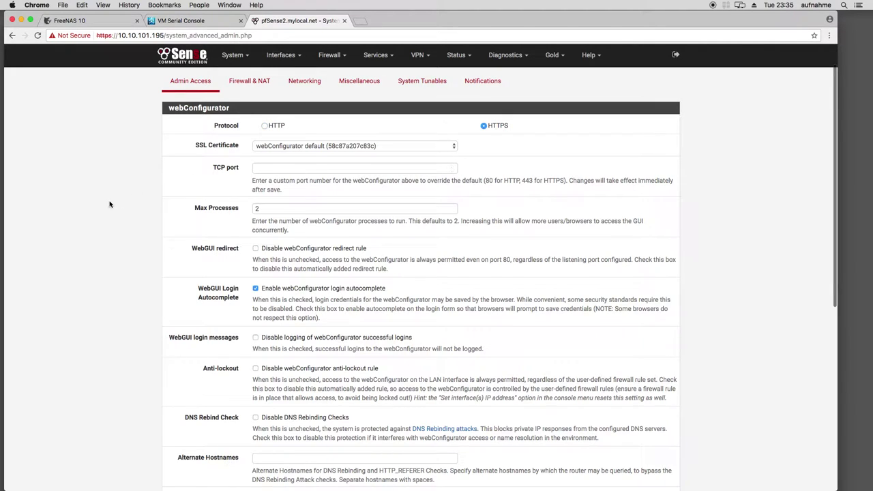
pyautogui.scroll(-2, 109, 204)
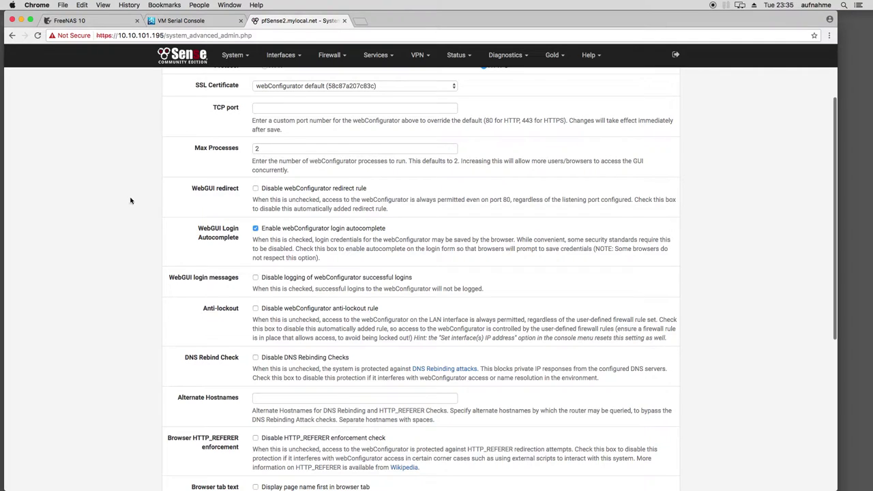
pyautogui.scroll(-1, 131, 201)
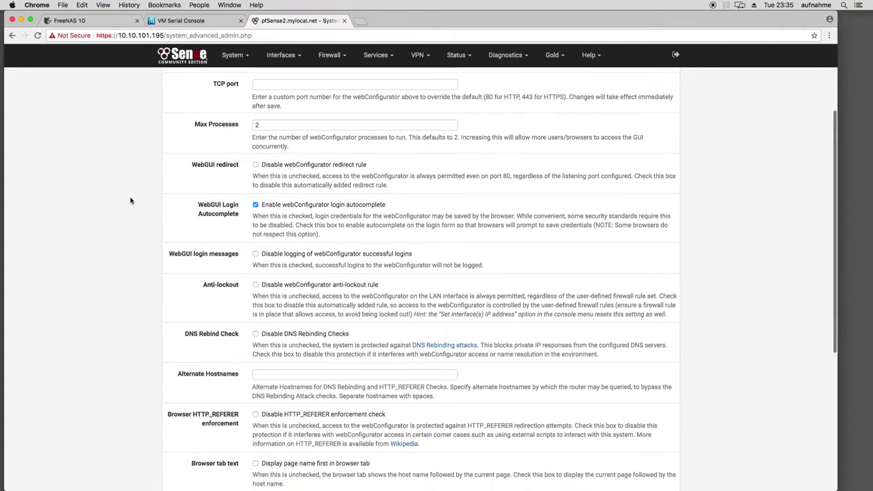
pyautogui.scroll(-3, 131, 201)
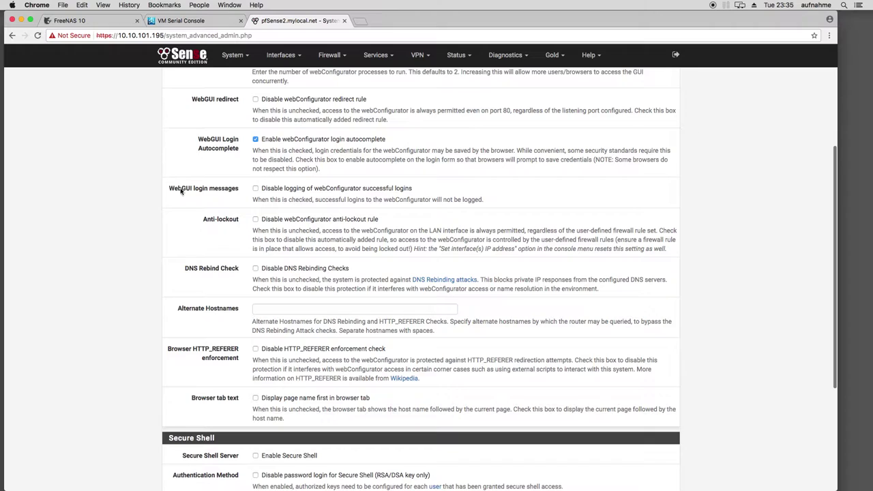
pyautogui.scroll(-8, 248, 232)
pyautogui.click(257, 271)
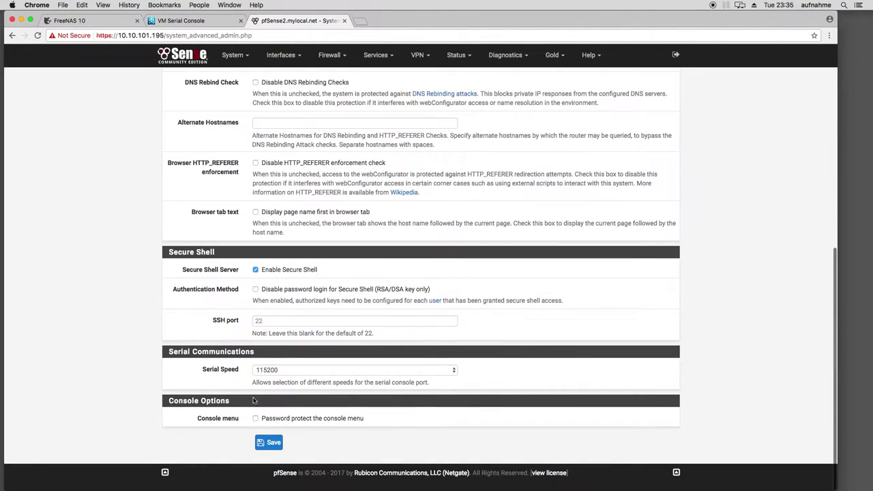
pyautogui.click(266, 443)
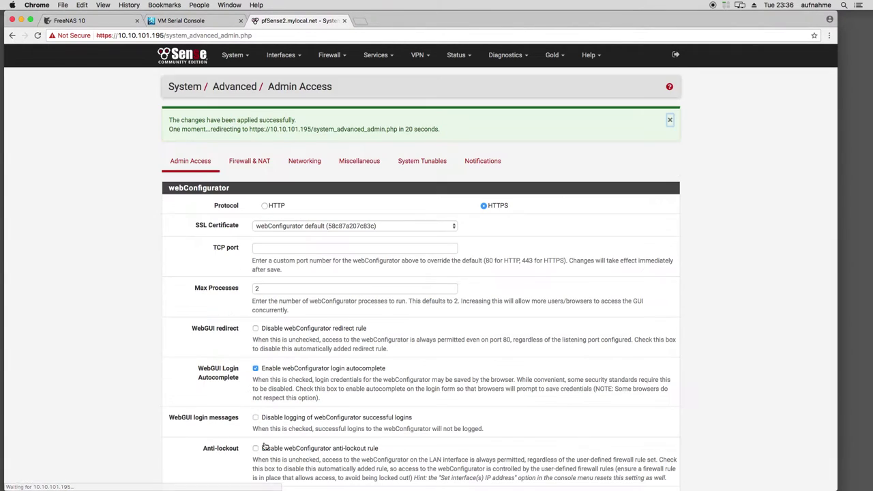
pyautogui.click(249, 164)
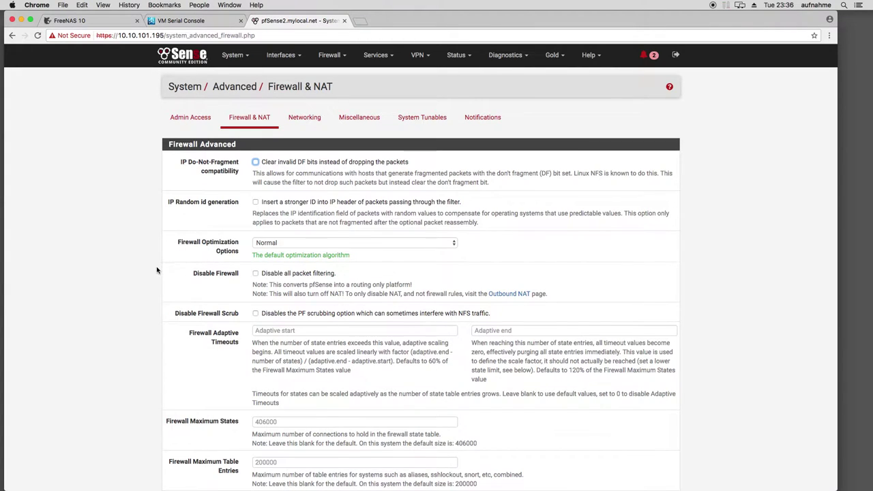
# Look over the Firewall & NAT options without changes, then switch to the Networking tab
pyautogui.scroll(-10, 157, 268)
pyautogui.scroll(-7, 157, 268)
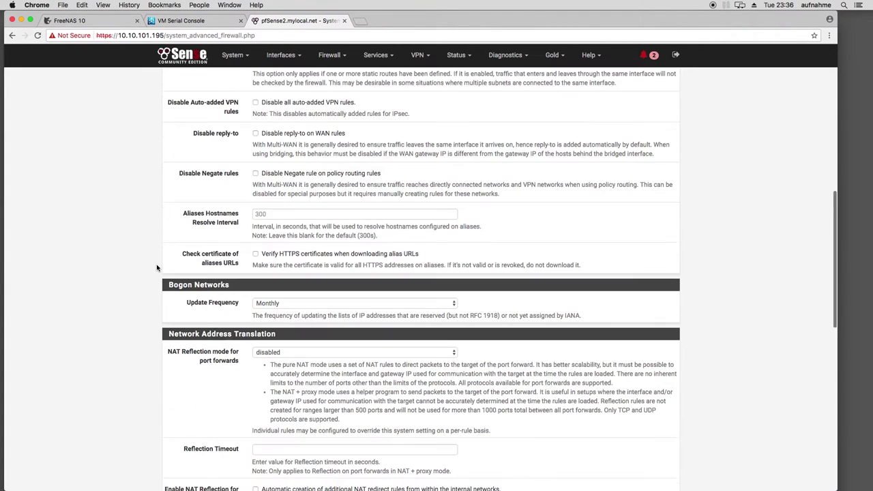
pyautogui.scroll(-4, 152, 268)
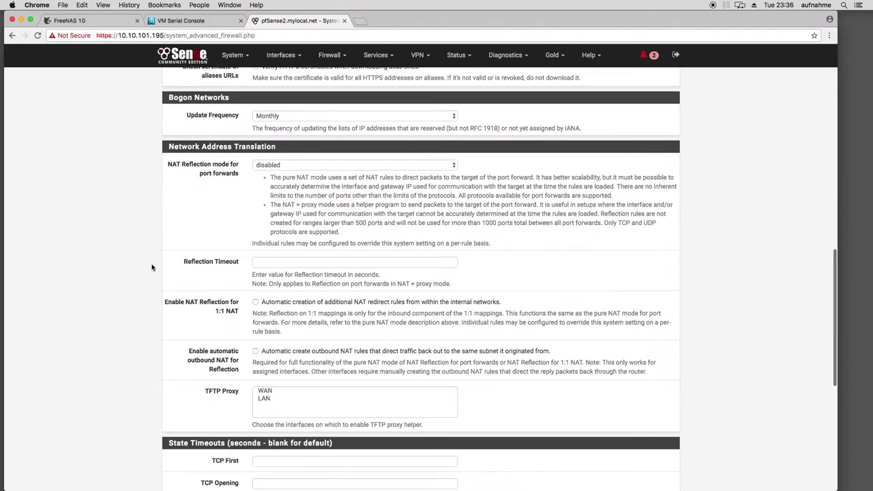
pyautogui.scroll(-11, 152, 267)
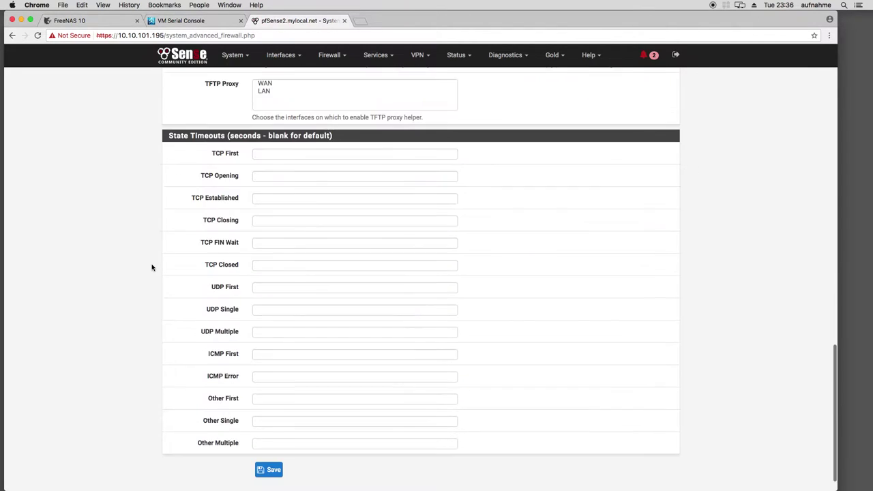
pyautogui.scroll(8, 152, 267)
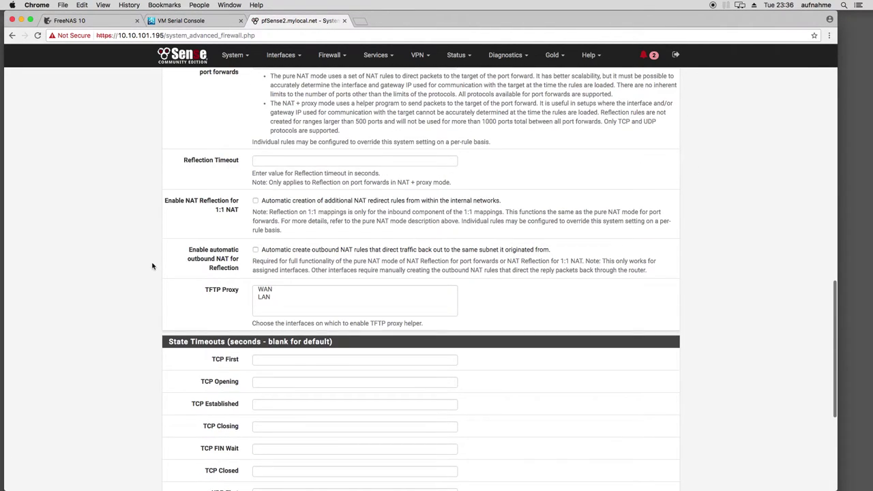
pyautogui.scroll(20, 152, 266)
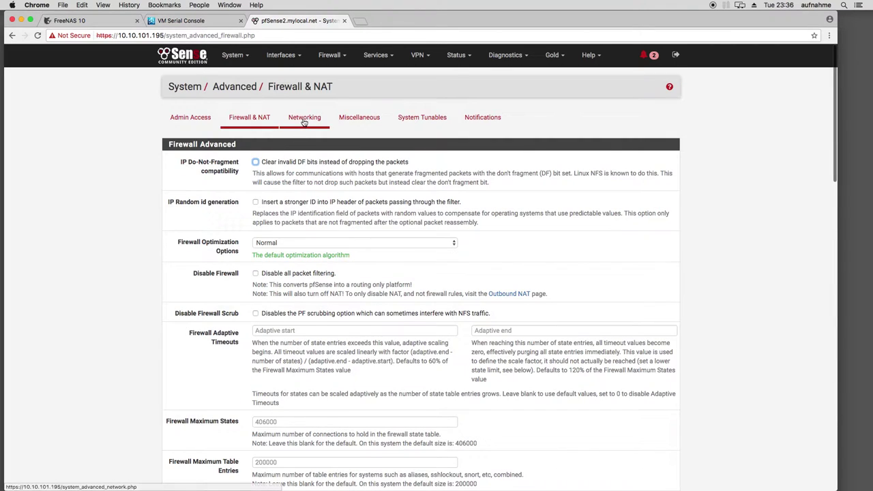
pyautogui.click(304, 120)
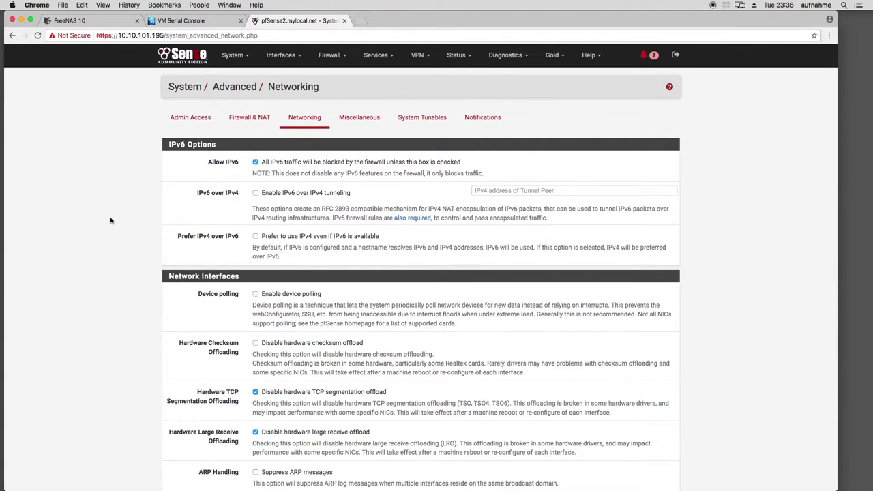
# Disable hardware checksum offload on the Networking tab and save the change
pyautogui.scroll(-2, 111, 220)
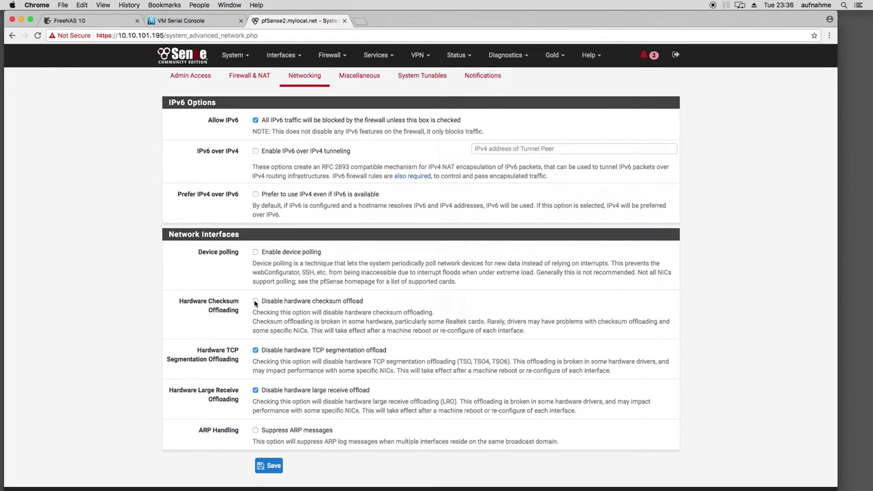
pyautogui.click(256, 302)
pyautogui.click(263, 467)
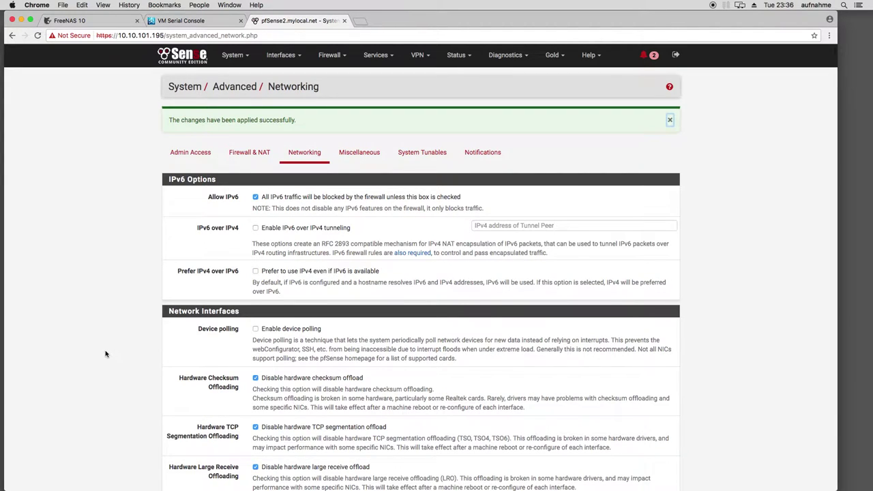
pyautogui.scroll(-1, 107, 353)
pyautogui.scroll(-1, 106, 345)
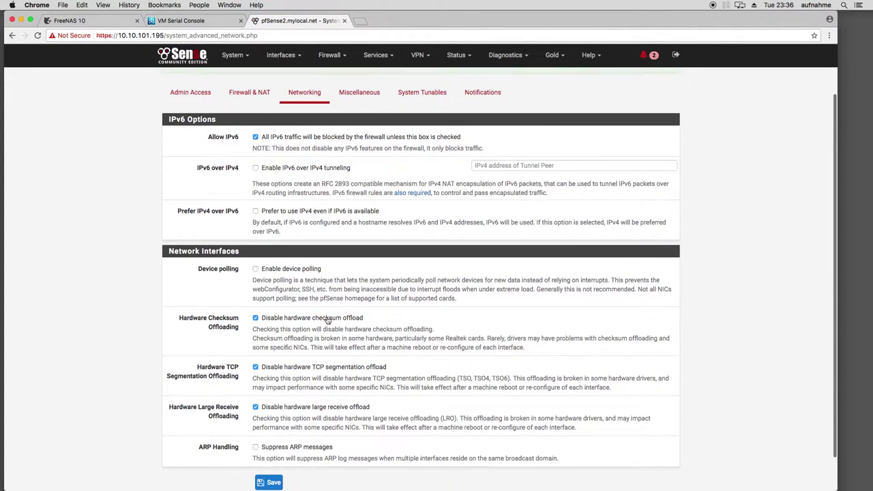
pyautogui.scroll(1, 304, 317)
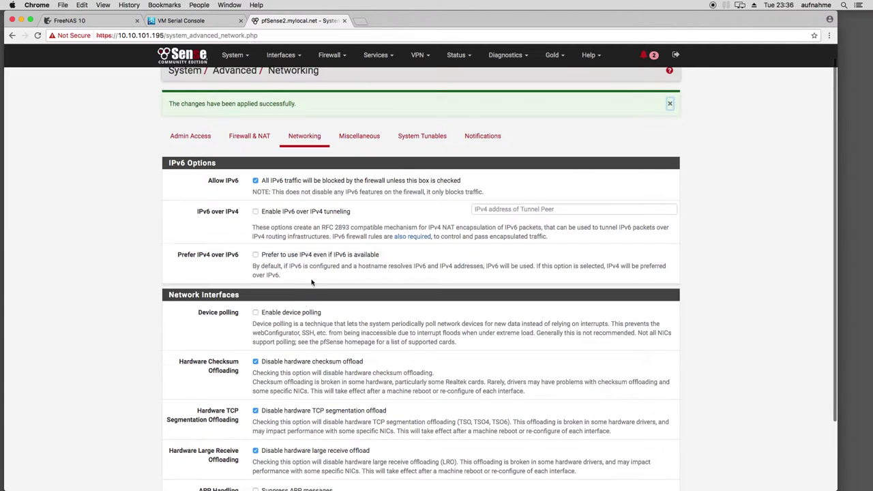
# Review the Miscellaneous advanced settings without changing anything
pyautogui.click(360, 140)
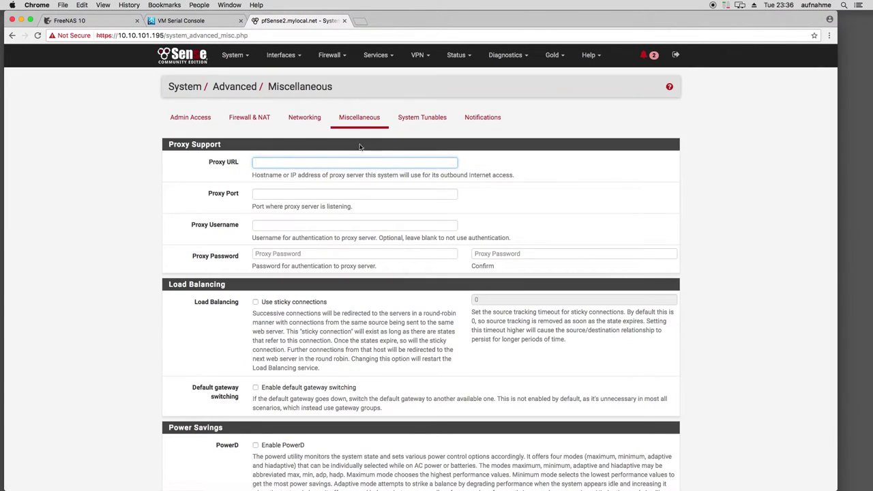
pyautogui.scroll(-5, 253, 221)
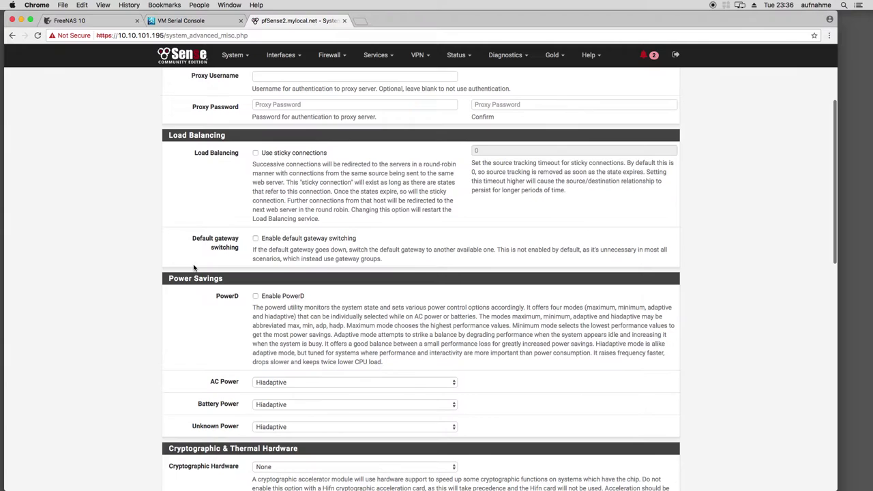
pyautogui.scroll(-7, 130, 262)
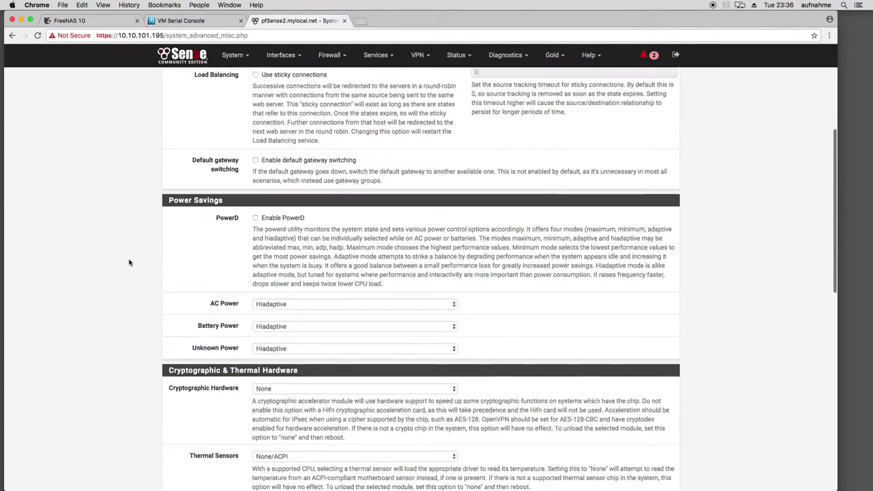
pyautogui.scroll(-9, 130, 262)
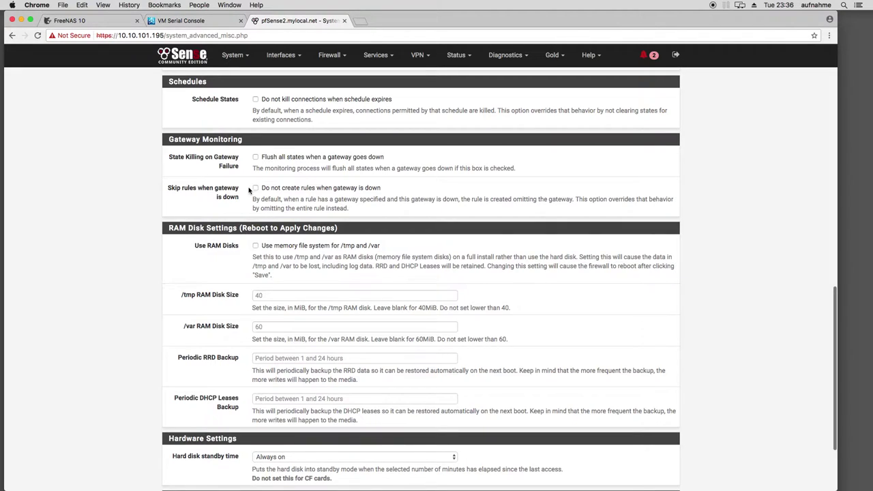
pyautogui.scroll(20, 259, 205)
# Look over the System Tunables list, then review the Notifications settings
pyautogui.click(438, 118)
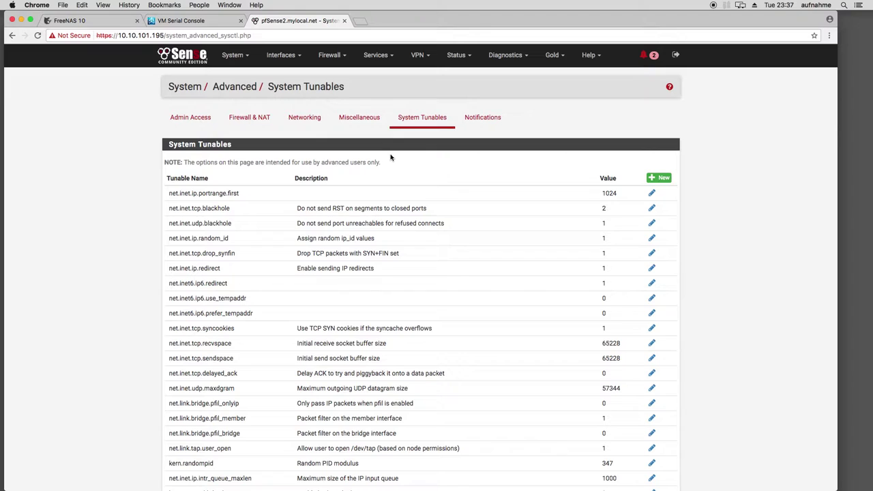
pyautogui.scroll(-10, 144, 213)
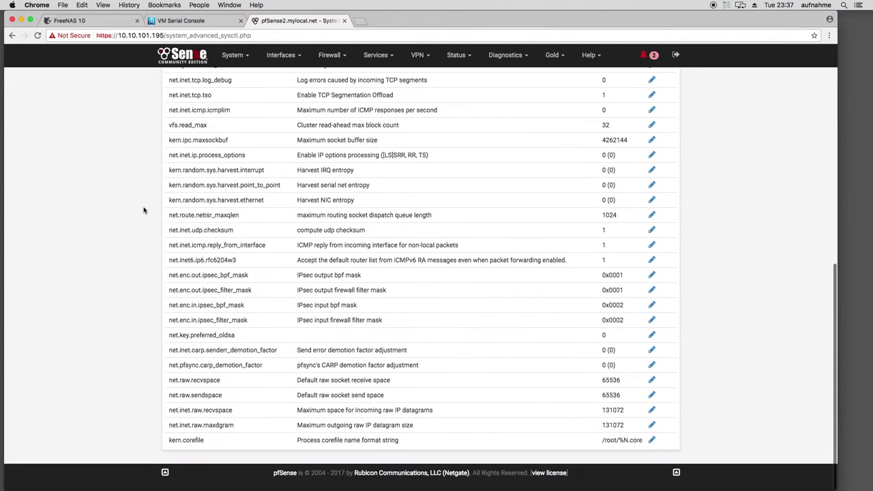
pyautogui.scroll(10, 144, 211)
pyautogui.click(486, 116)
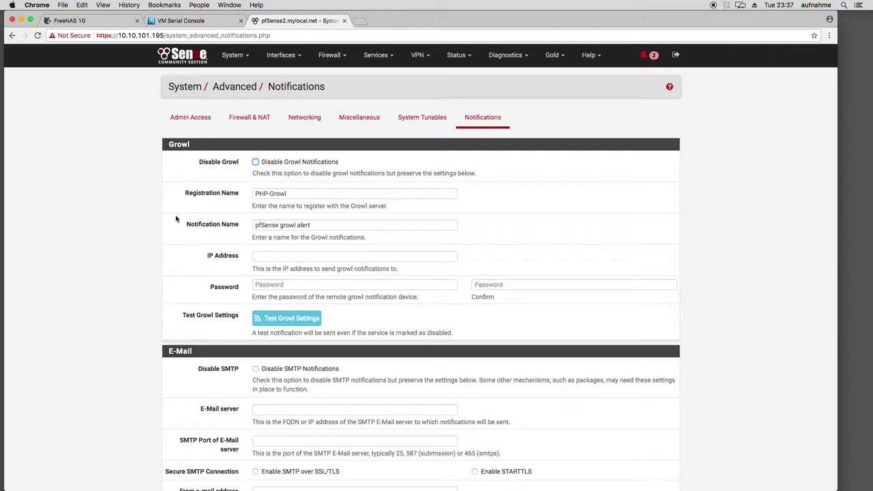
pyautogui.scroll(-7, 109, 231)
pyautogui.scroll(-2, 236, 234)
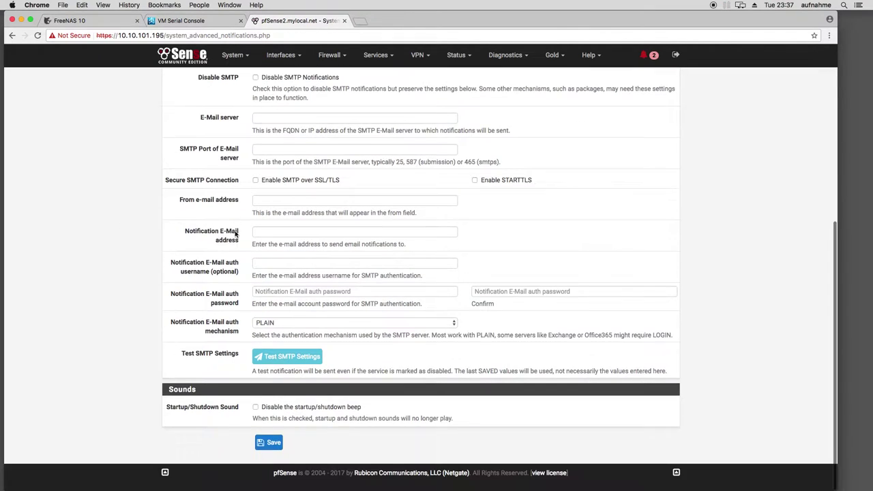
pyautogui.scroll(9, 239, 238)
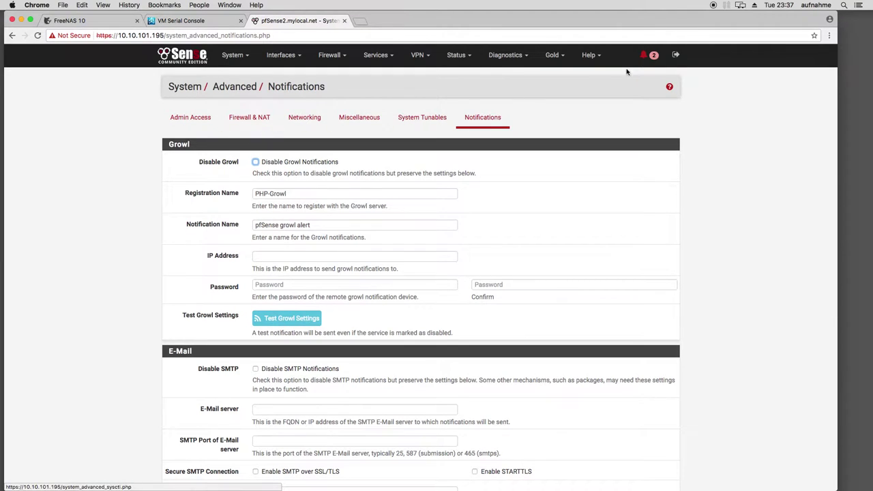
# Mark the SSH KeyGen and SSH Startup notices as read, then open the System menu
pyautogui.click(644, 56)
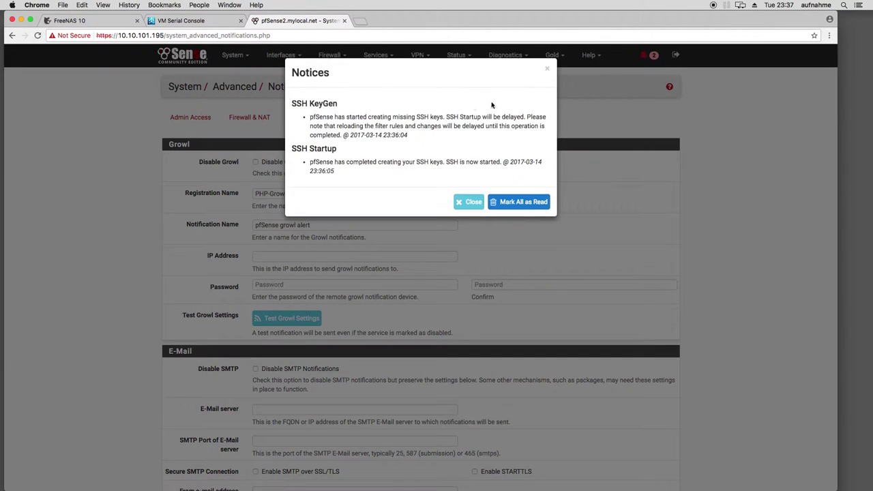
pyautogui.click(511, 202)
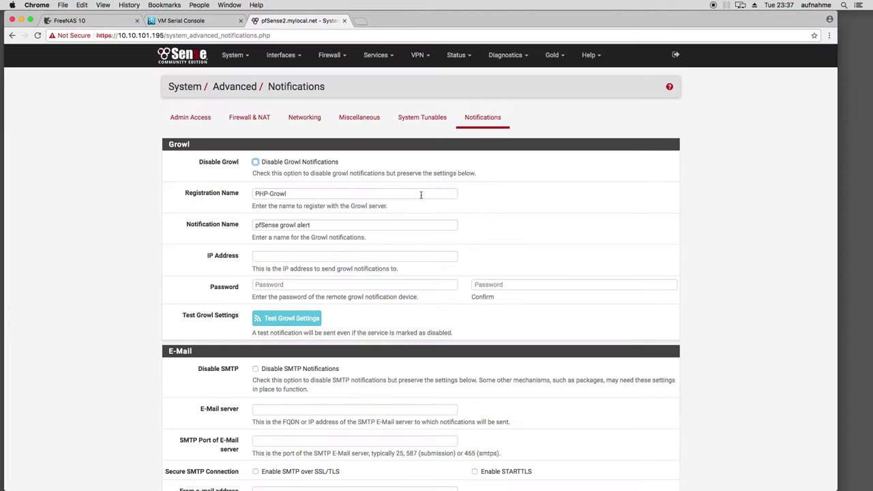
pyautogui.click(234, 54)
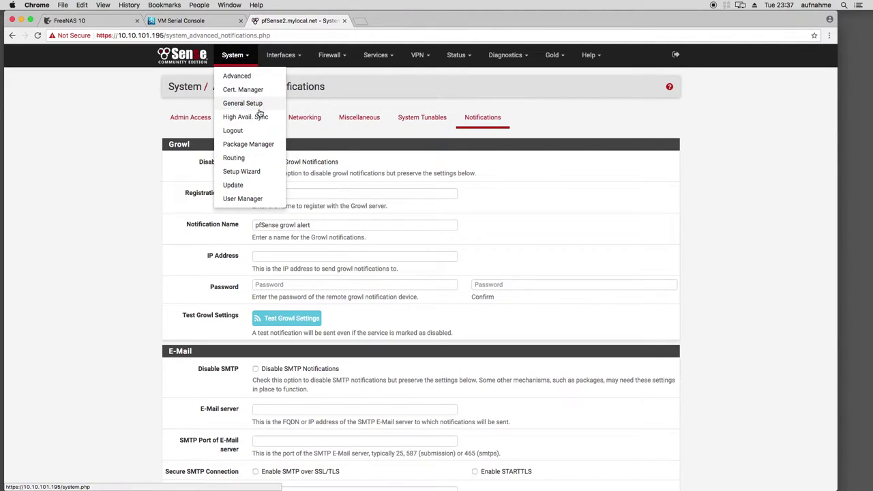
pyautogui.click(251, 146)
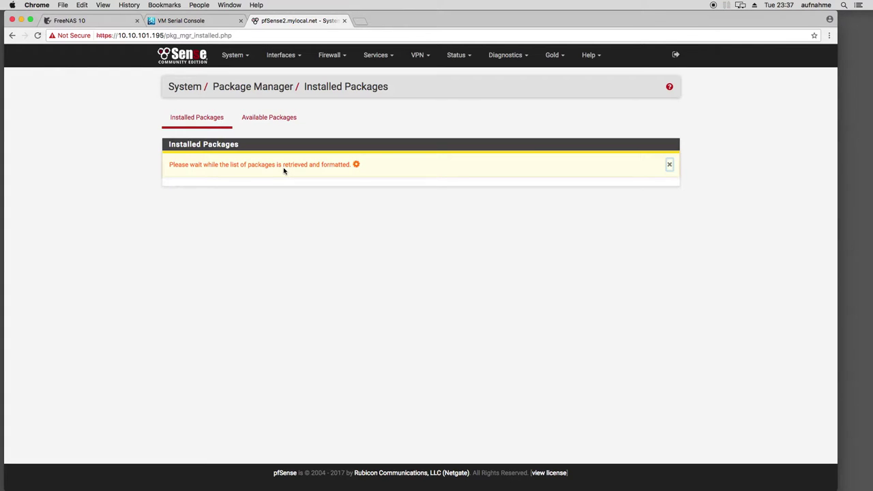
pyautogui.click(275, 123)
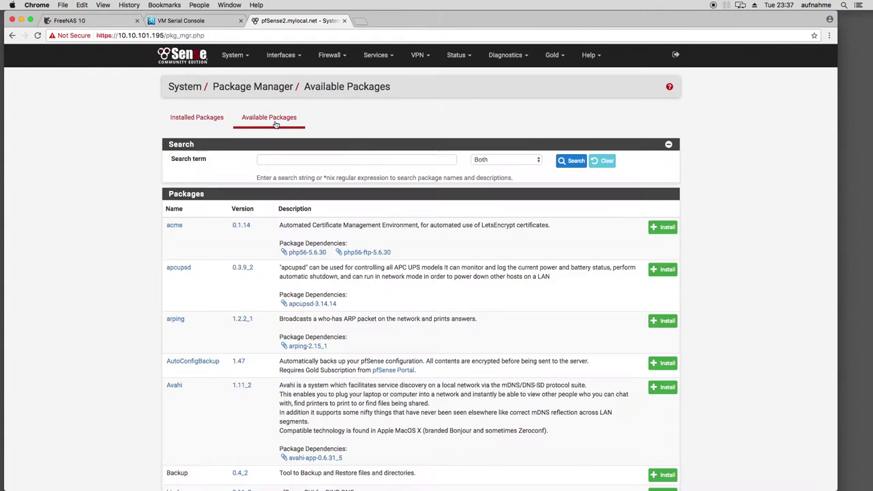
pyautogui.scroll(-5, 125, 242)
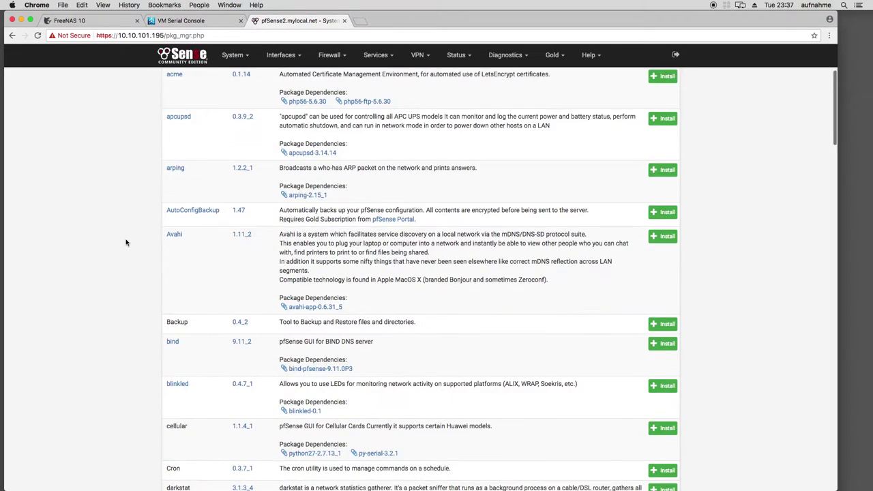
pyautogui.scroll(-2, 126, 242)
pyautogui.scroll(-6, 126, 242)
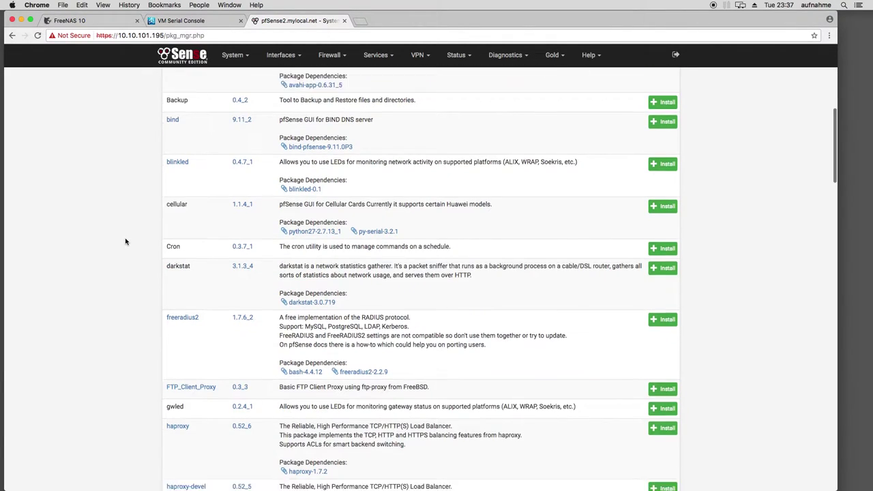
pyautogui.scroll(-5, 126, 242)
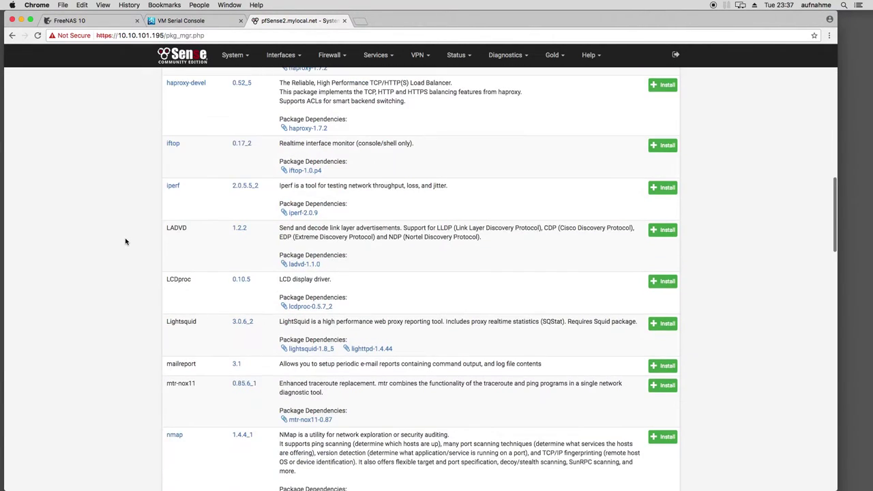
pyautogui.scroll(-9, 126, 242)
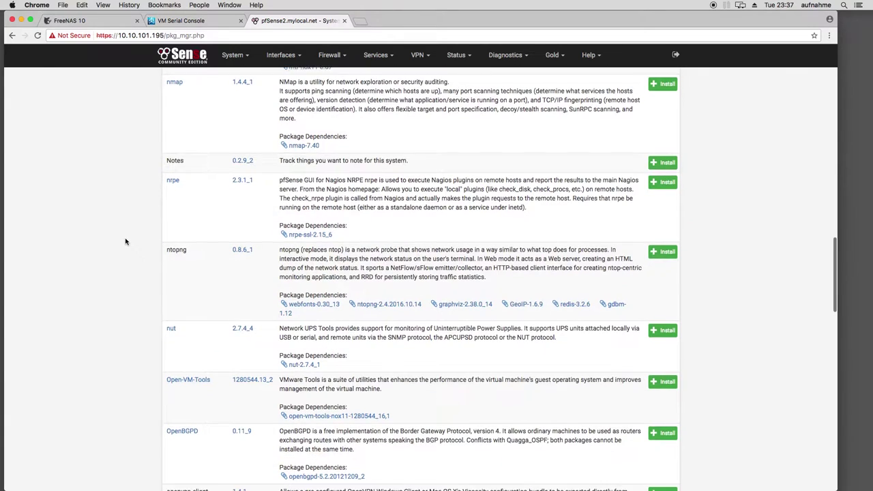
pyautogui.scroll(-5, 126, 240)
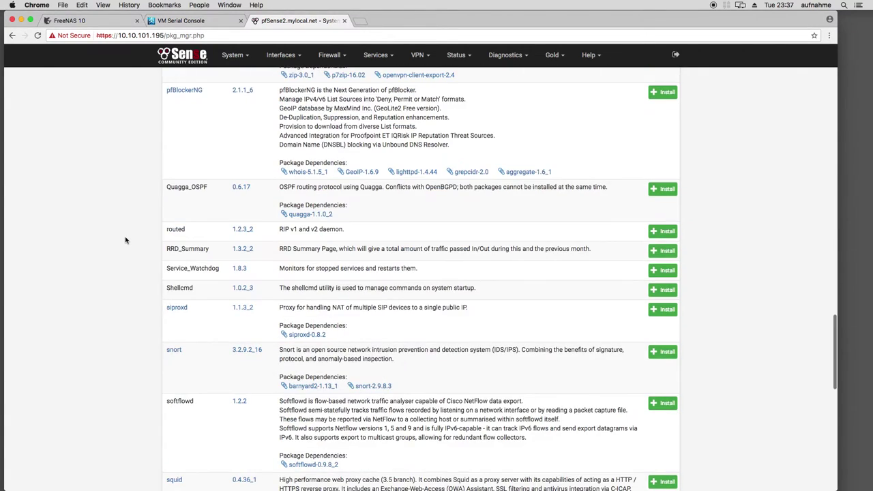
pyautogui.scroll(-4, 124, 238)
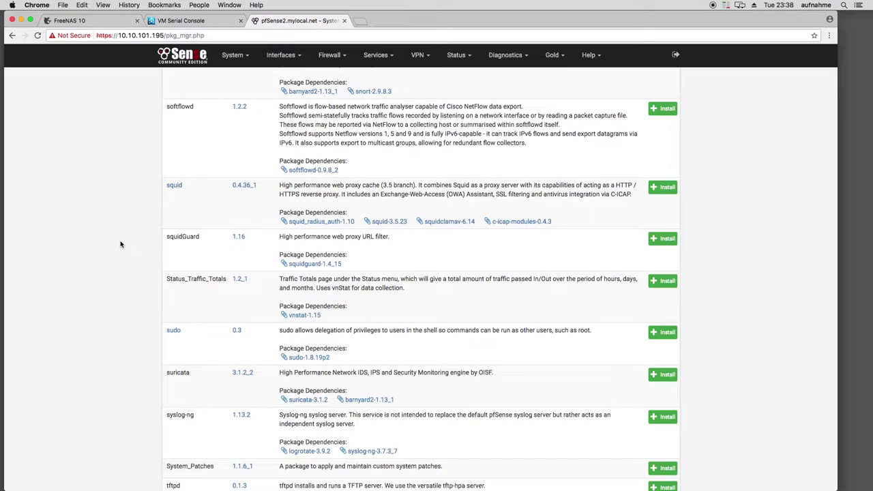
pyautogui.scroll(-5, 120, 244)
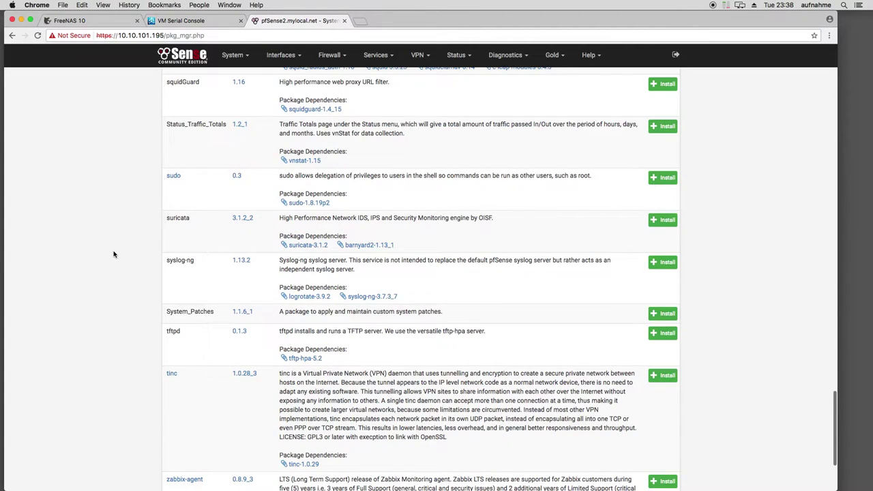
pyautogui.scroll(-5, 116, 251)
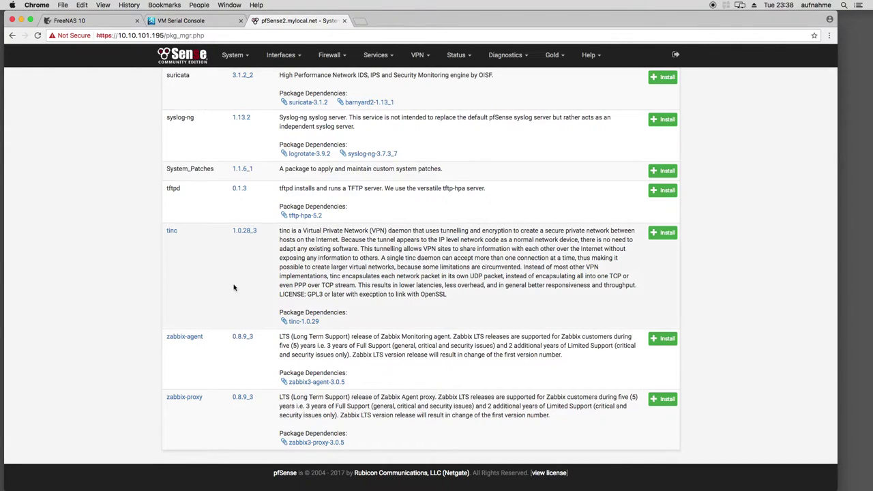
pyautogui.scroll(5, 175, 295)
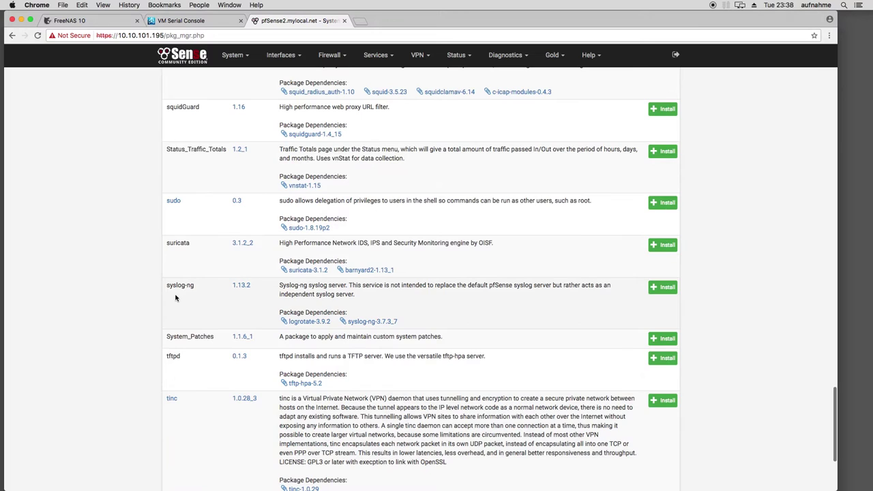
pyautogui.scroll(8, 175, 294)
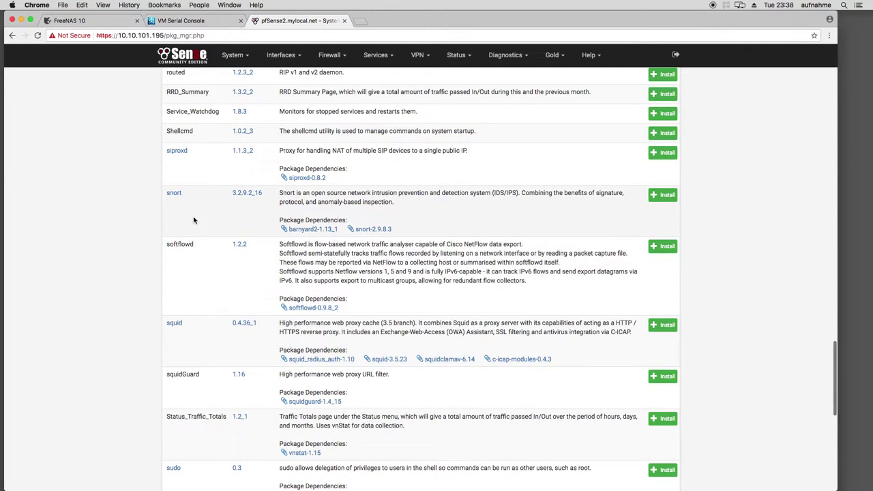
pyautogui.scroll(4, 174, 229)
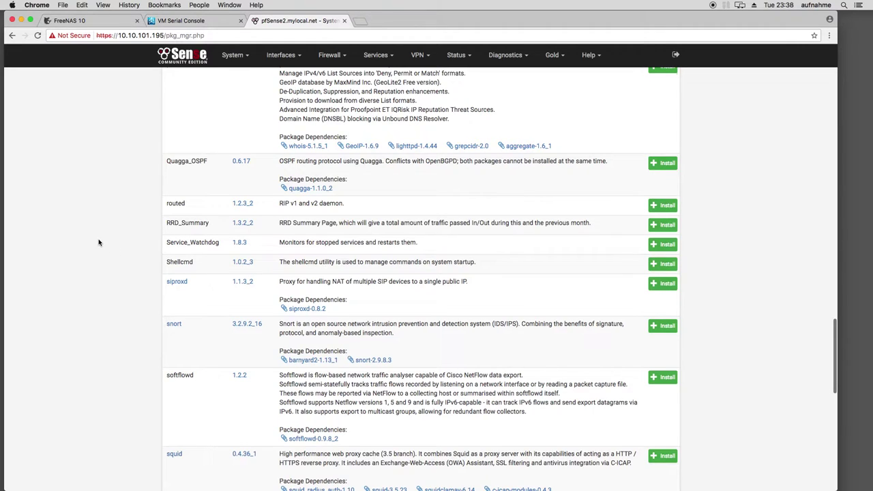
pyautogui.scroll(2, 98, 242)
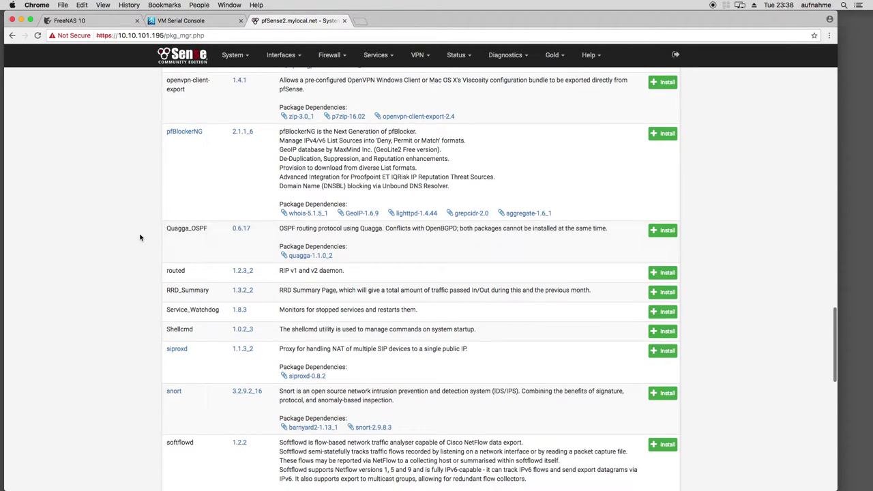
pyautogui.scroll(3, 252, 249)
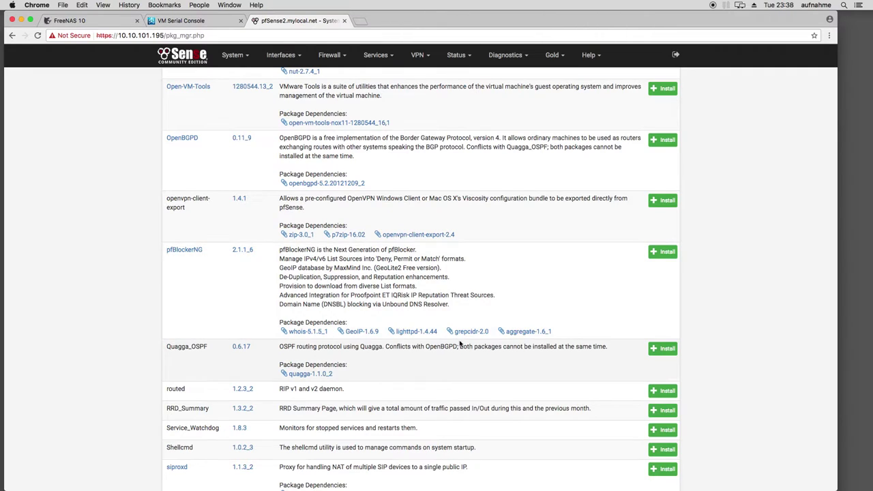
pyautogui.moveTo(452, 346); pyautogui.dragTo(486, 346)
pyautogui.click(520, 347)
pyautogui.scroll(5, 113, 327)
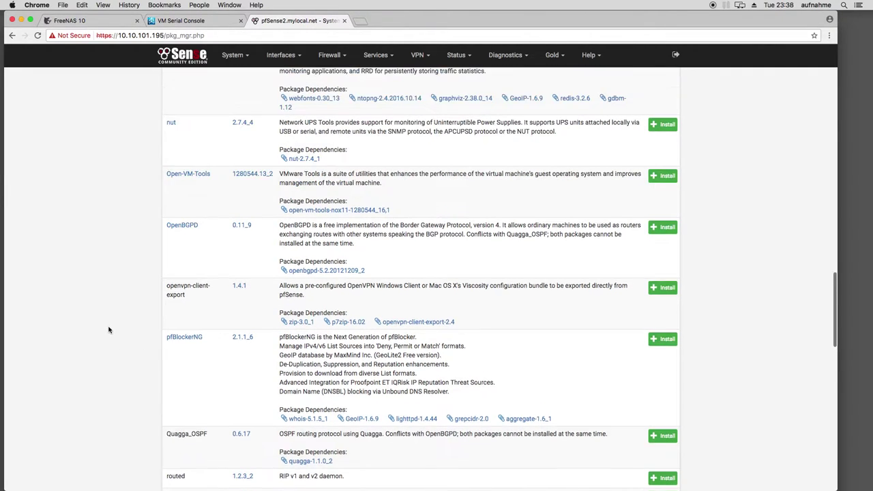
pyautogui.scroll(1, 110, 332)
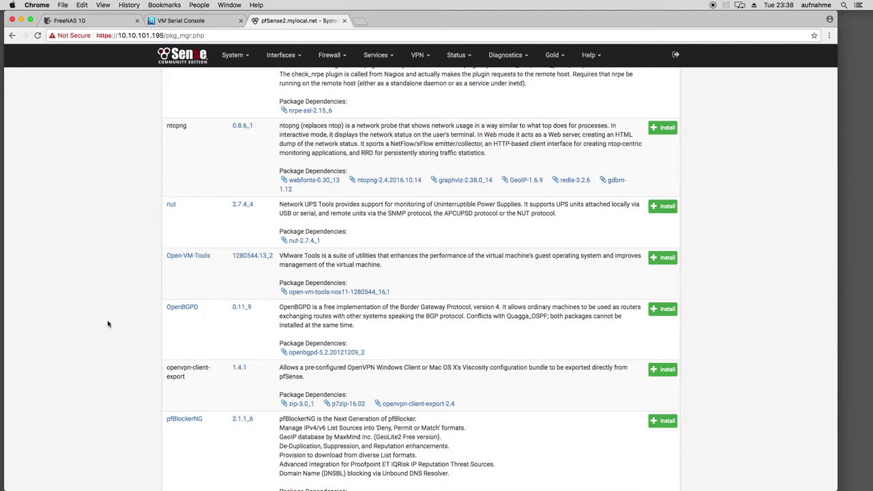
pyautogui.scroll(3, 108, 323)
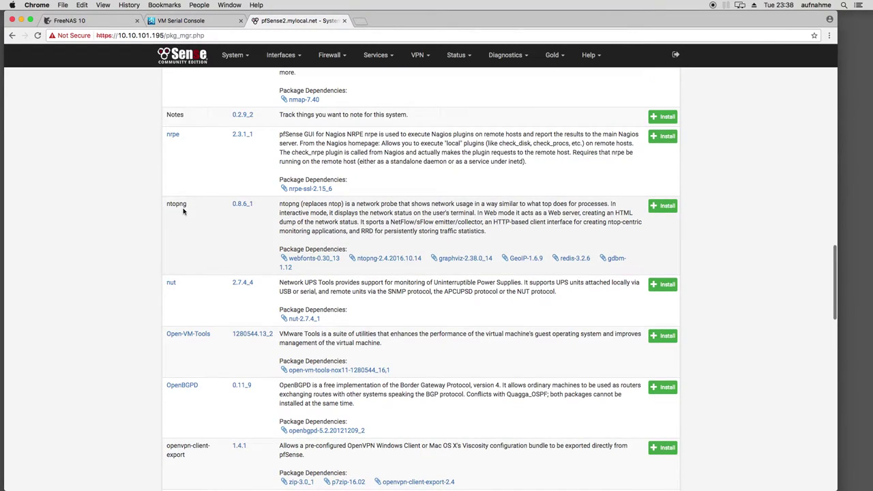
pyautogui.scroll(1, 127, 215)
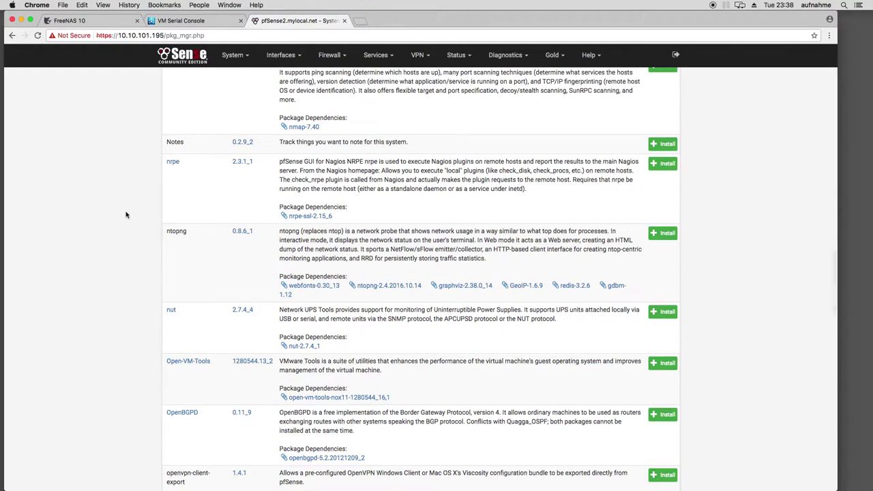
pyautogui.scroll(5, 124, 217)
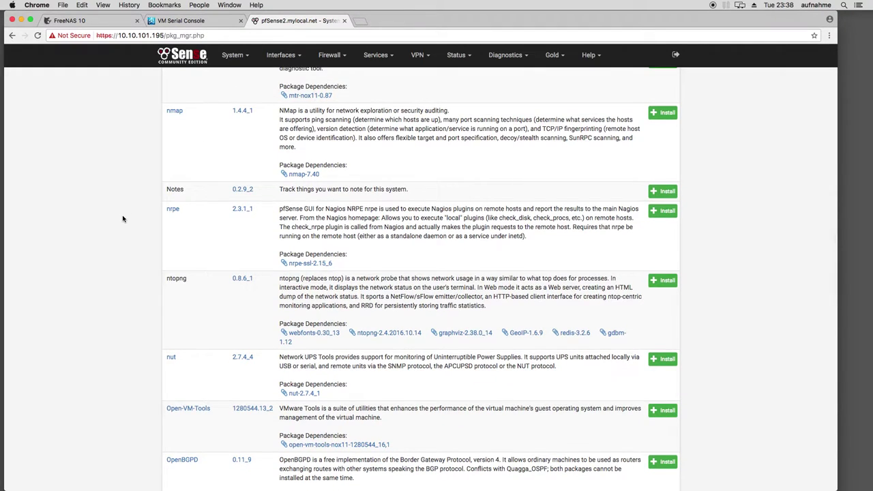
pyautogui.scroll(5, 124, 221)
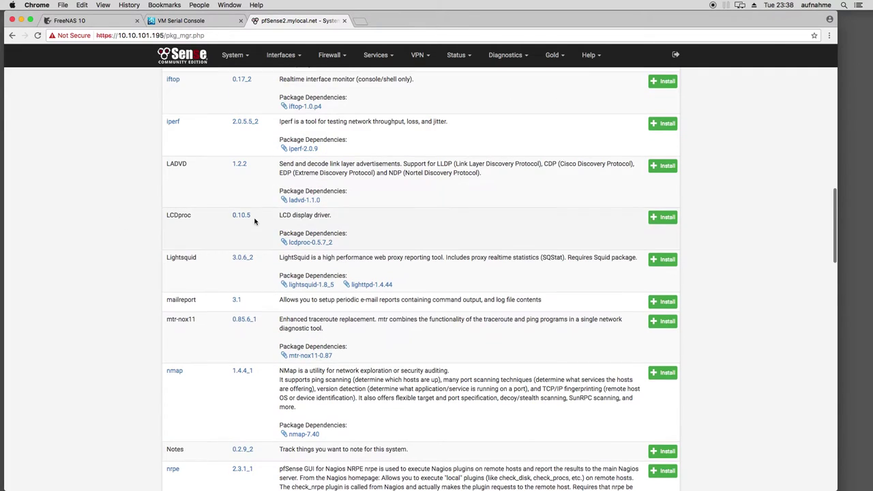
pyautogui.scroll(8, 225, 218)
pyautogui.scroll(3, 226, 225)
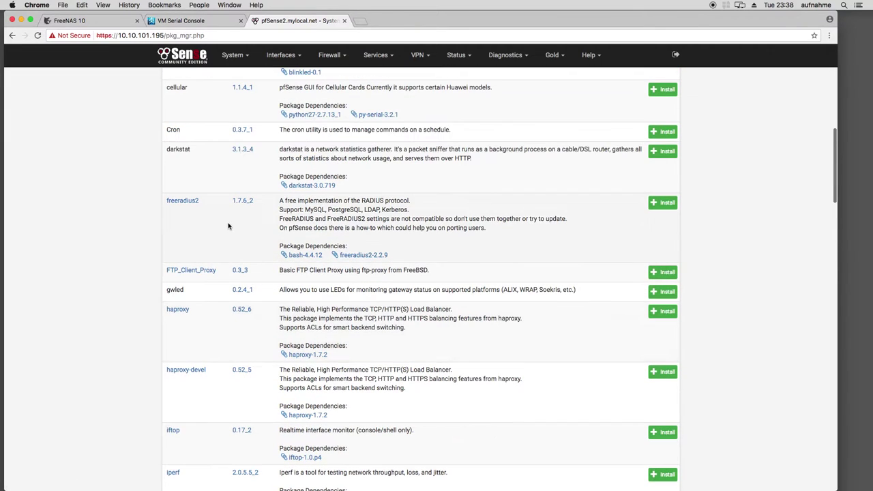
pyautogui.scroll(10, 230, 225)
pyautogui.click(233, 54)
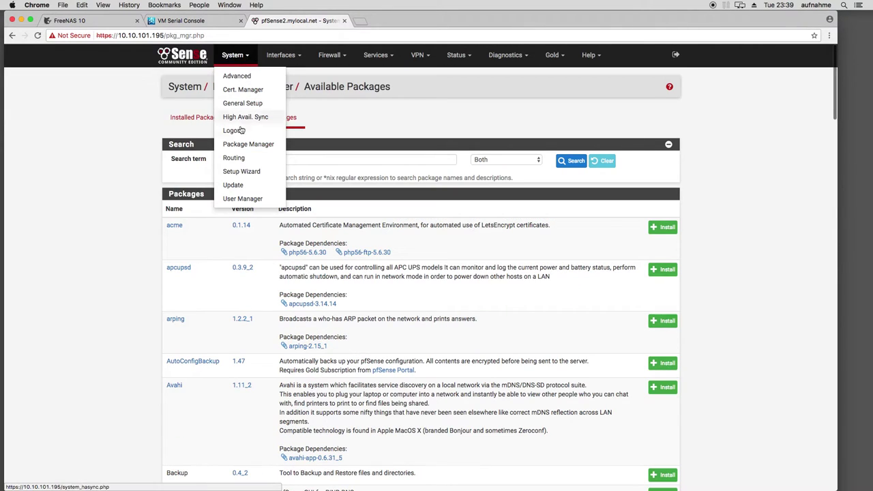
# Open System > Routing and view the Static Routes and empty Gateway Groups lists
pyautogui.click(234, 158)
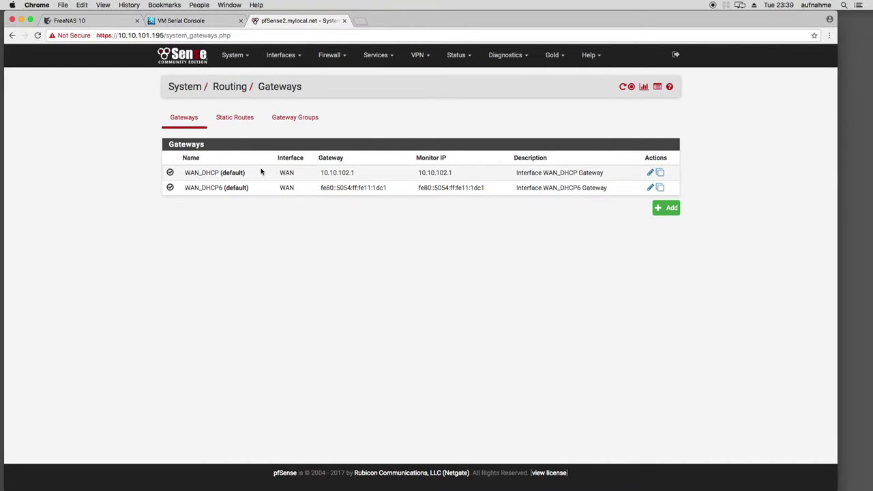
pyautogui.click(247, 127)
pyautogui.click(304, 120)
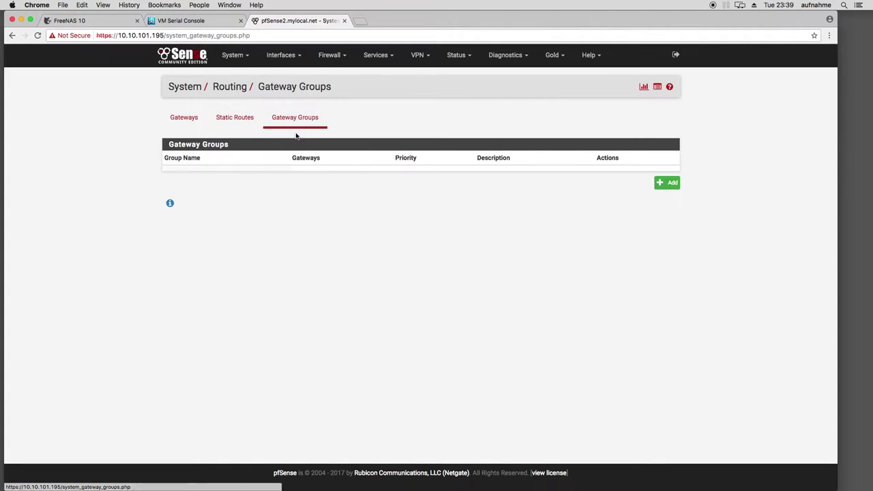
pyautogui.click(230, 63)
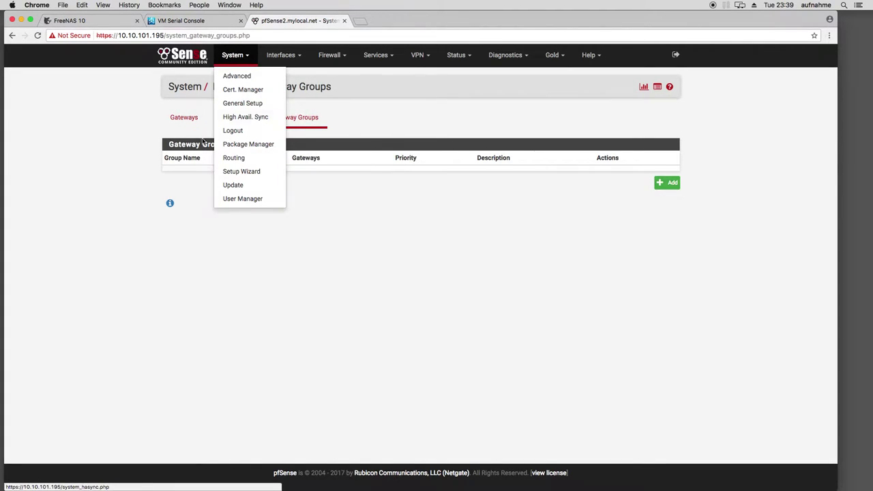
pyautogui.click(120, 162)
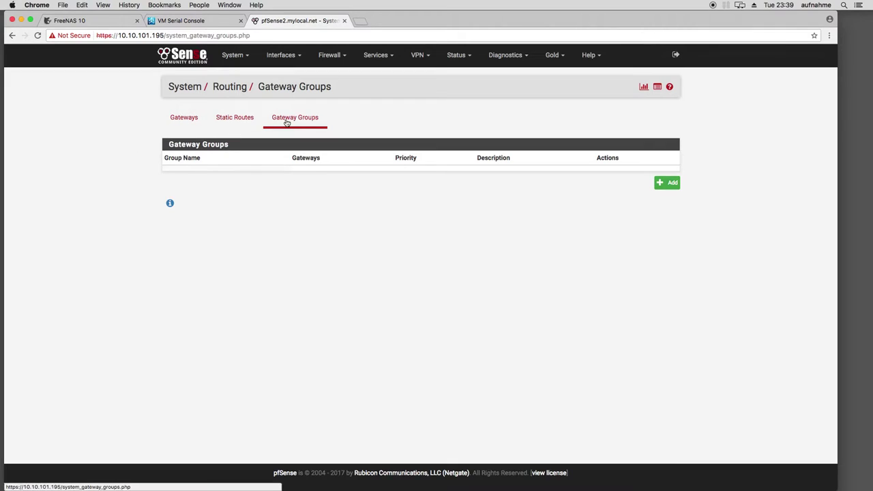
pyautogui.click(238, 57)
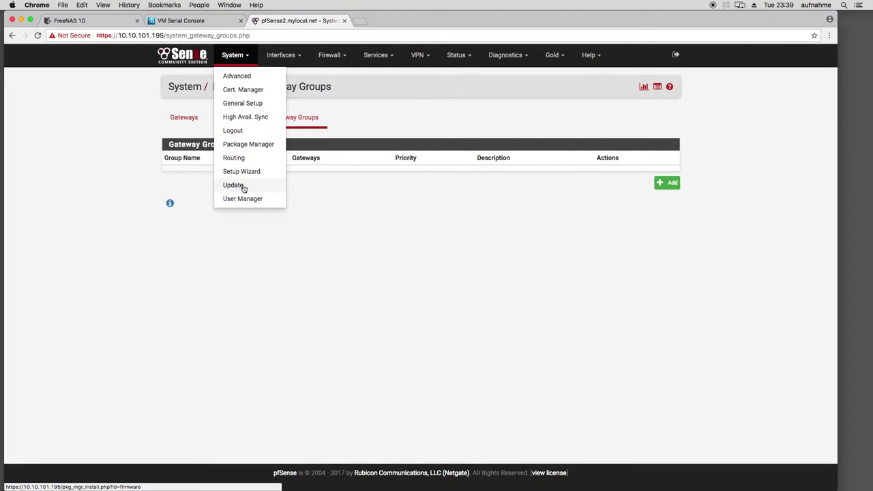
# Check System > Update shows 2.3.3_1 current and keep the branch on Stable (Default)
pyautogui.click(245, 186)
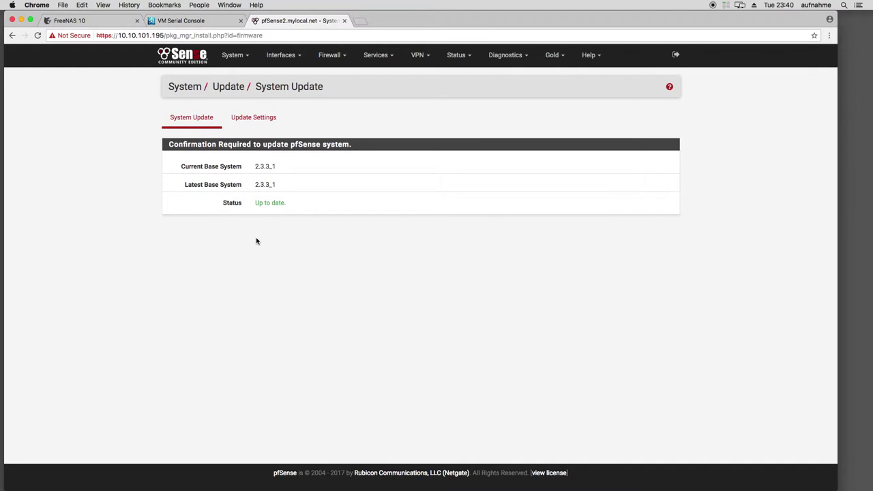
pyautogui.click(253, 117)
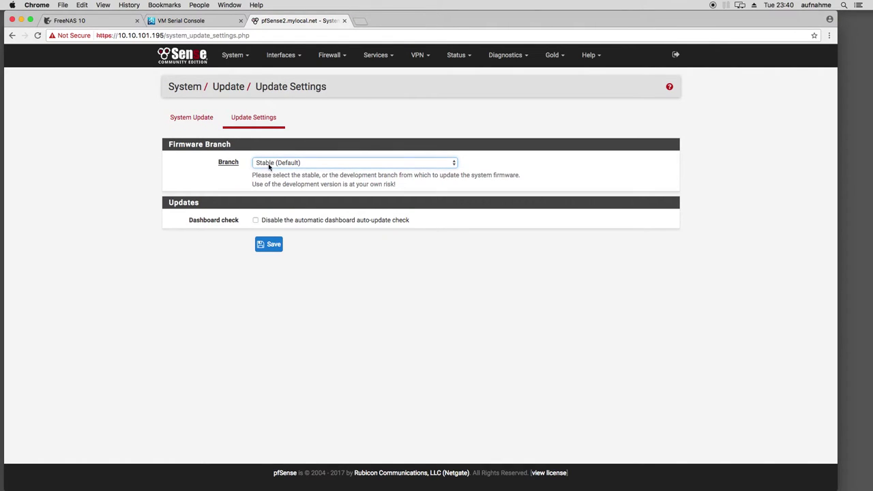
pyautogui.click(236, 159)
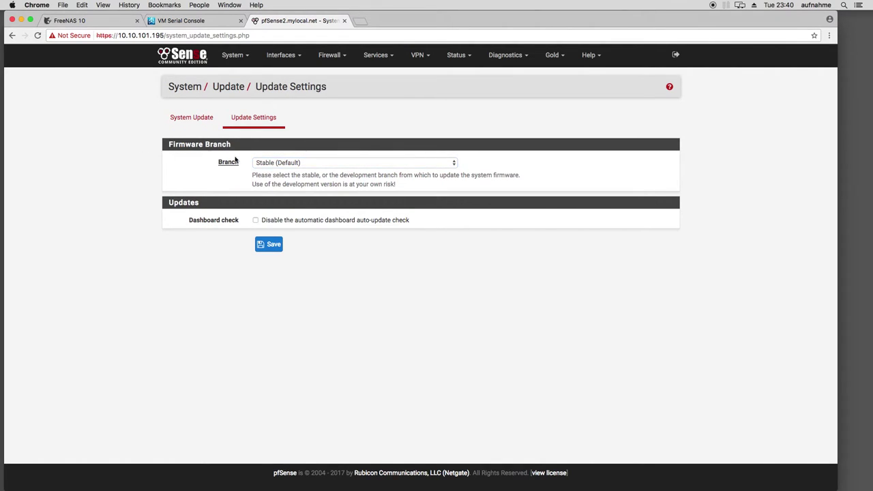
pyautogui.click(286, 164)
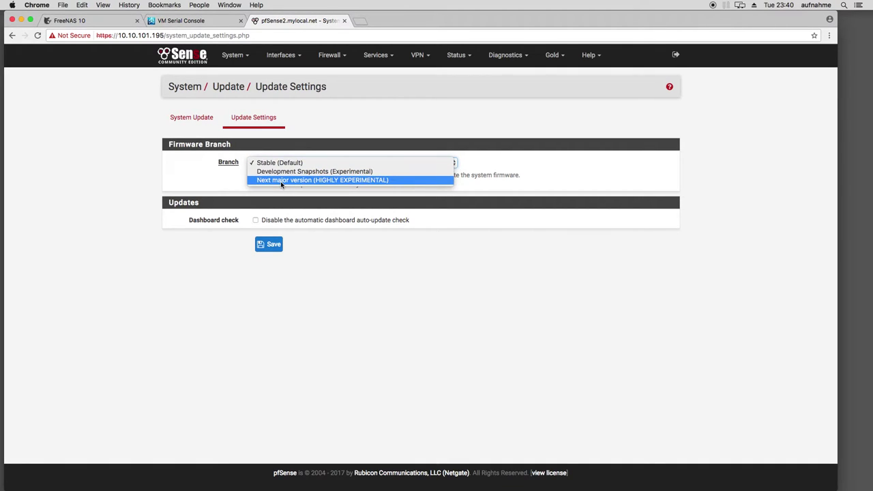
pyautogui.click(135, 185)
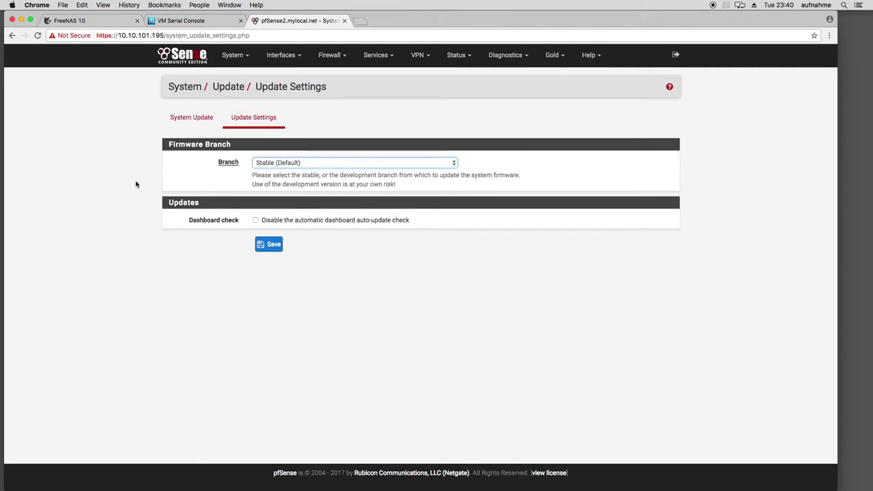
pyautogui.click(276, 164)
pyautogui.click(84, 152)
pyautogui.click(282, 60)
pyautogui.click(331, 57)
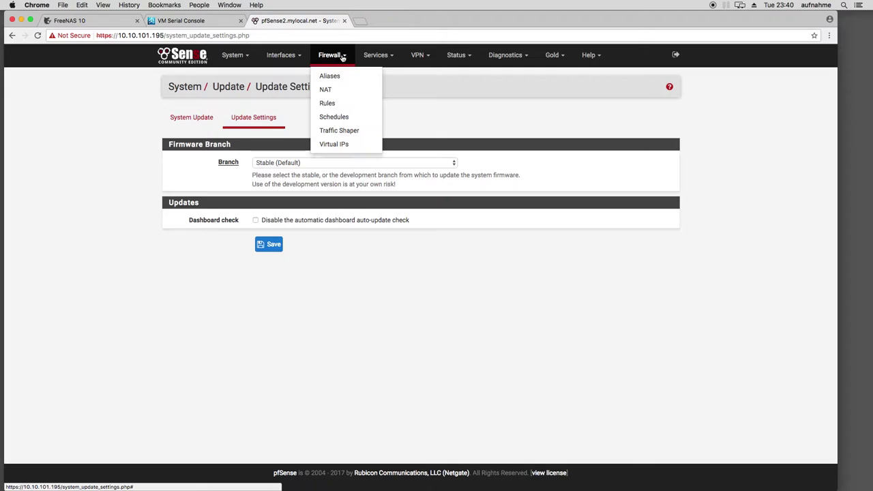
# Go to Firewall > Rules and show the WAN rules, holding only the bogon-block rule
pyautogui.click(346, 58)
pyautogui.click(345, 59)
pyautogui.click(330, 104)
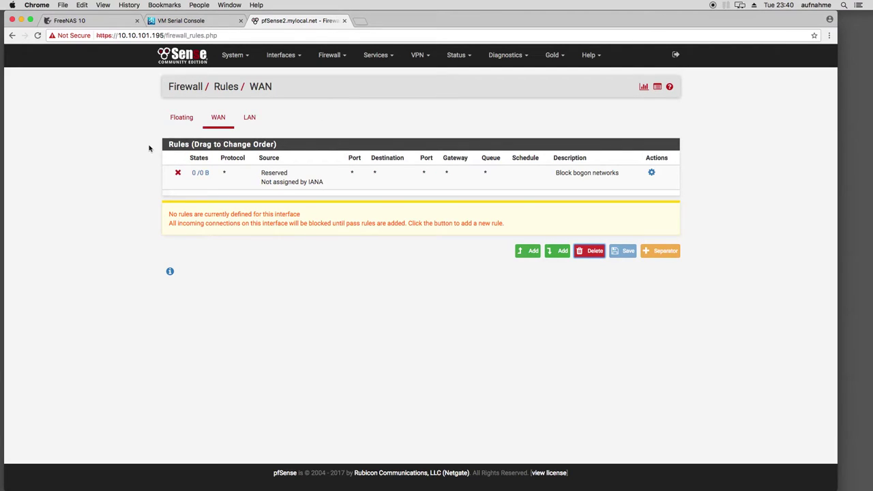
pyautogui.click(221, 121)
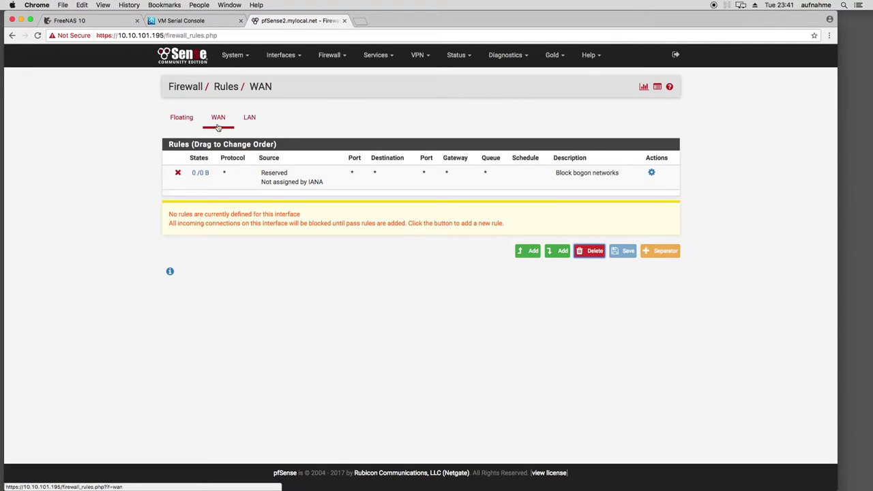
# Append a new WAN pass rule and set its destination port range to 25–25
pyautogui.click(559, 252)
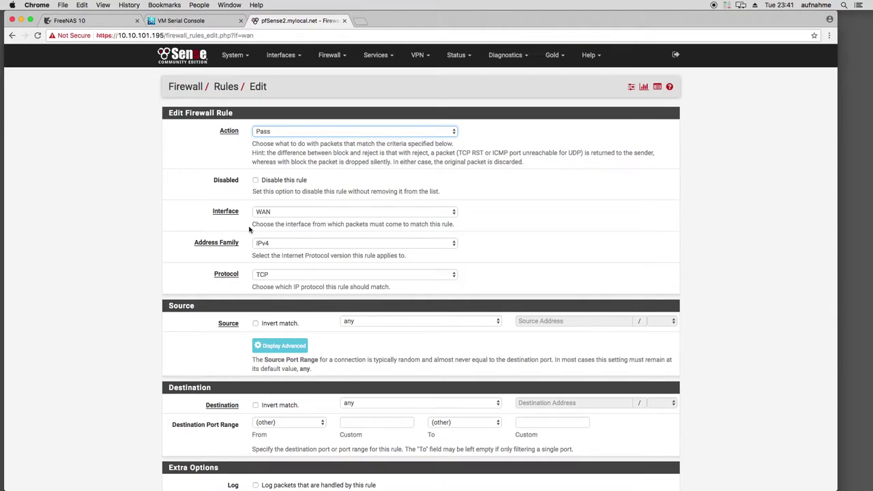
pyautogui.scroll(-1, 334, 307)
pyautogui.click(360, 386)
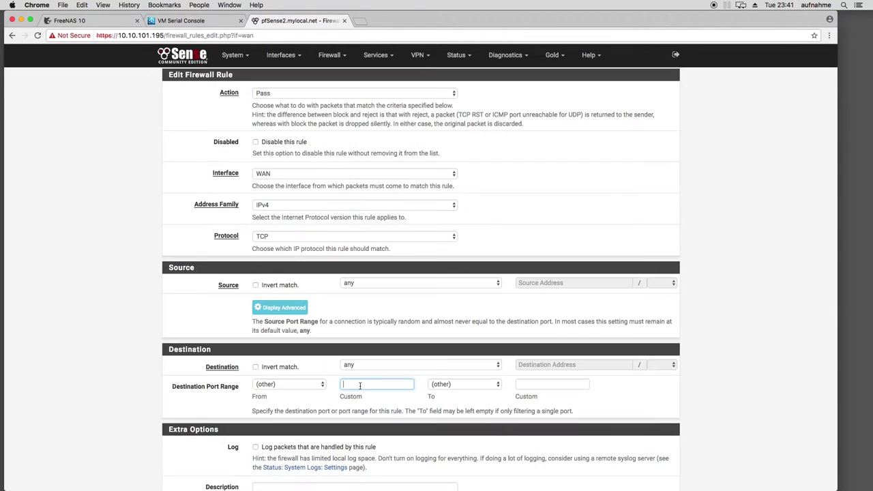
pyautogui.write('25')
pyautogui.click(537, 387)
pyautogui.write('21')
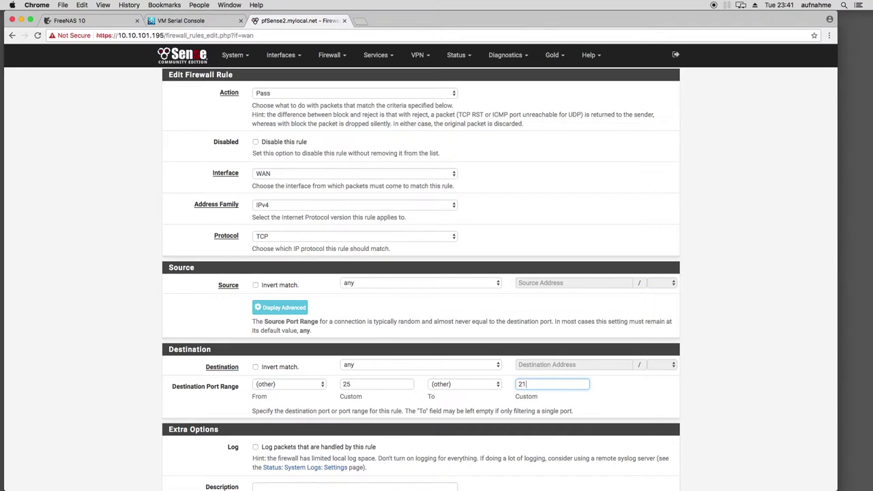
# Scroll through the rest of the new rule's options without saving
pyautogui.scroll(-1, 301, 331)
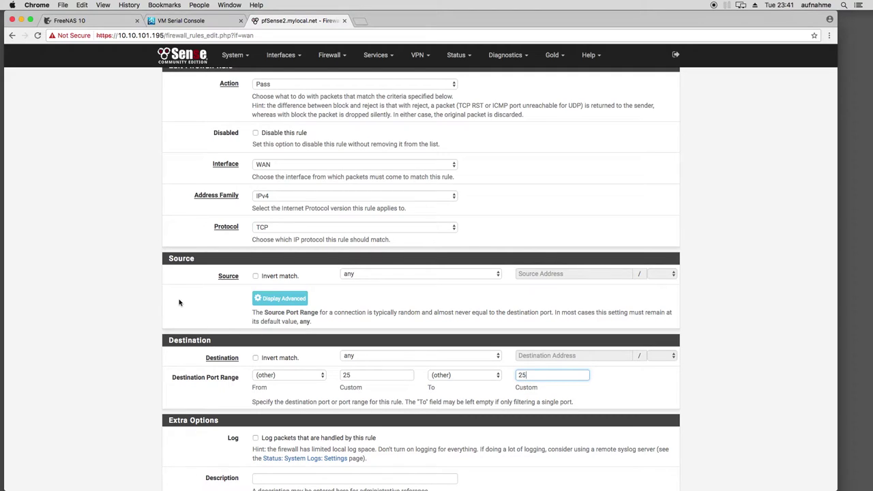
pyautogui.scroll(2, 180, 302)
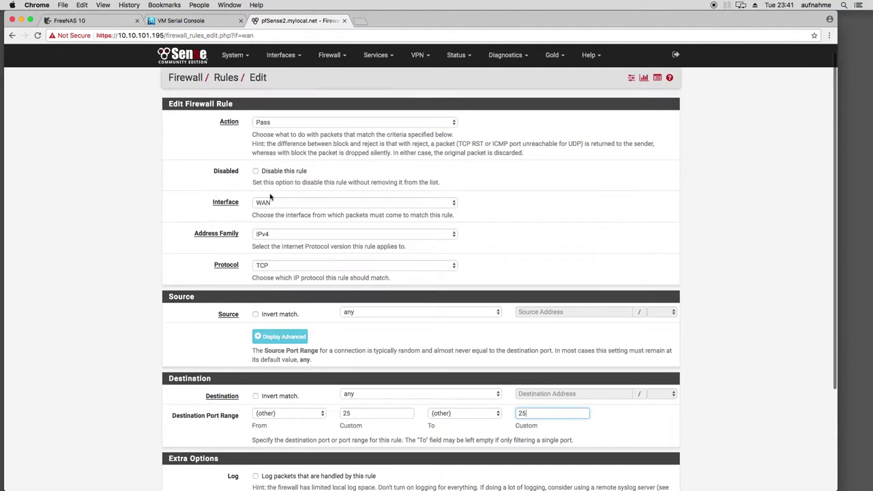
pyautogui.scroll(-1, 193, 231)
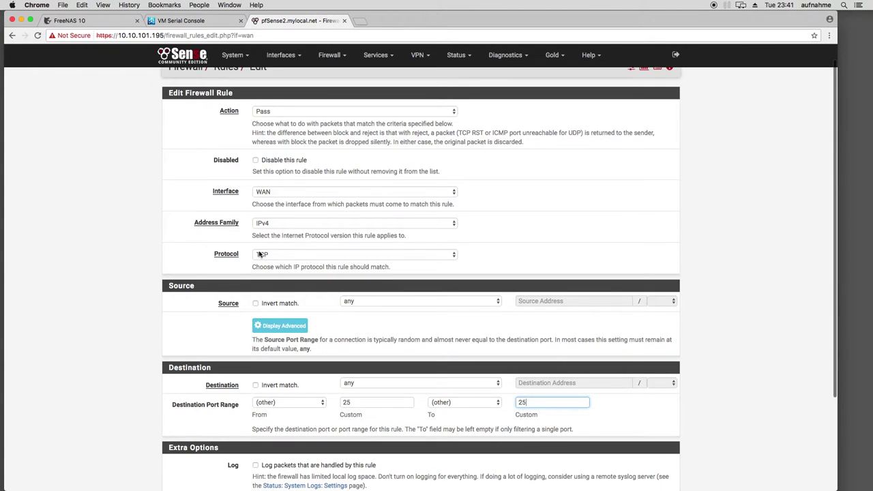
pyautogui.scroll(-2, 236, 271)
pyautogui.scroll(-4, 236, 271)
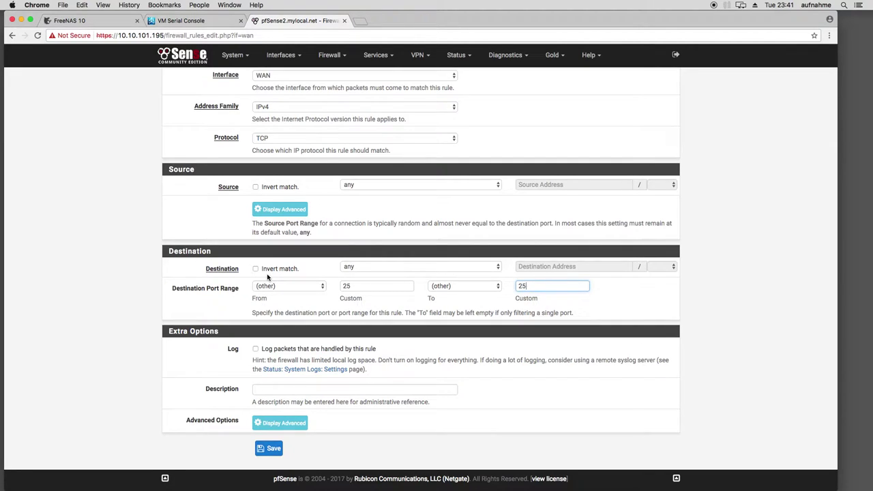
pyautogui.scroll(6, 267, 277)
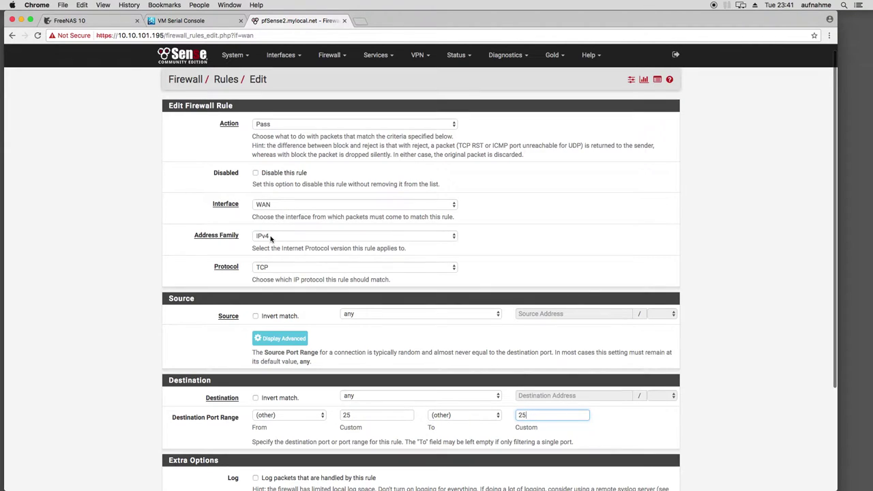
pyautogui.scroll(-2, 212, 271)
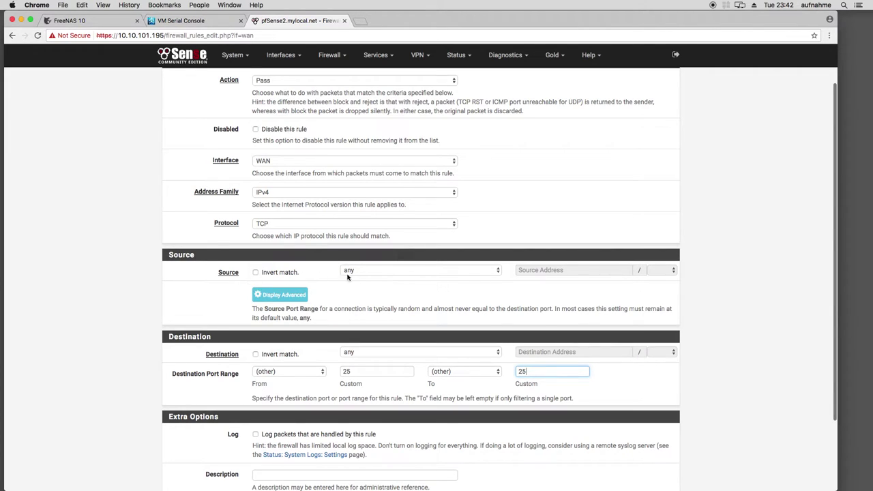
pyautogui.scroll(-3, 101, 278)
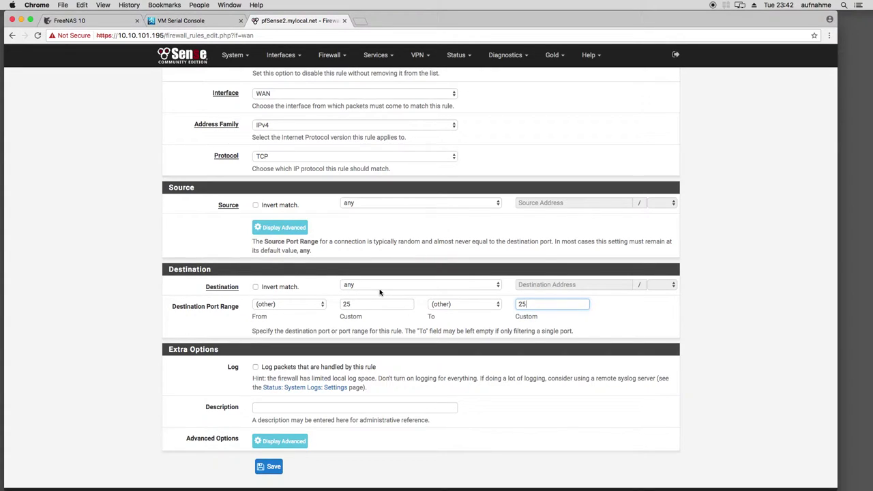
pyautogui.scroll(-1, 380, 292)
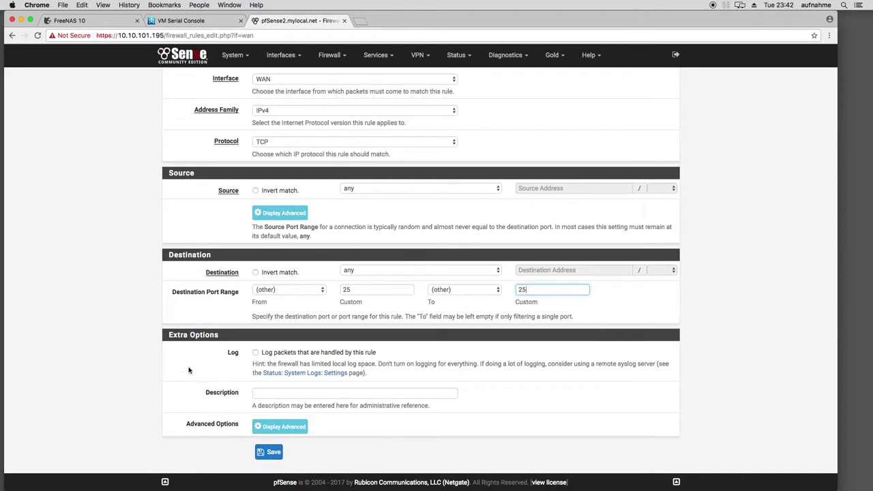
pyautogui.scroll(3, 191, 369)
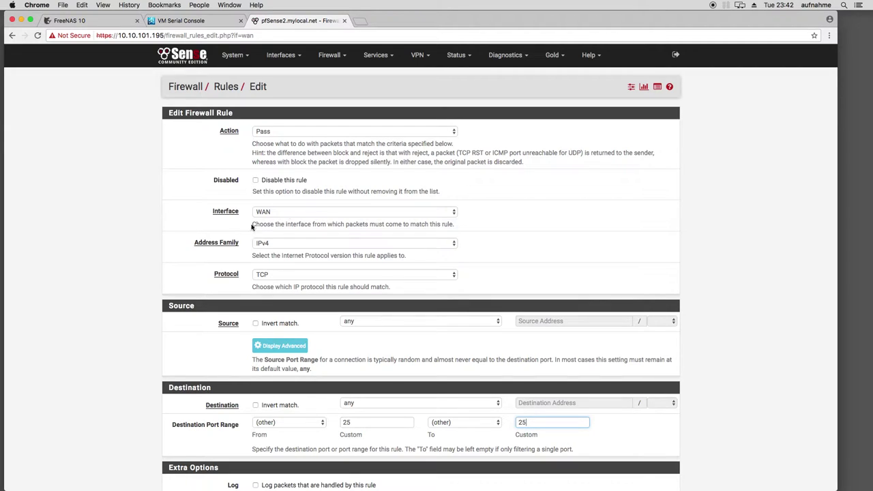
# Leave the unsaved rule form and go to Firewall > NAT > Port Forward
pyautogui.click(114, 233)
pyautogui.scroll(-3, 198, 255)
pyautogui.scroll(3, 265, 253)
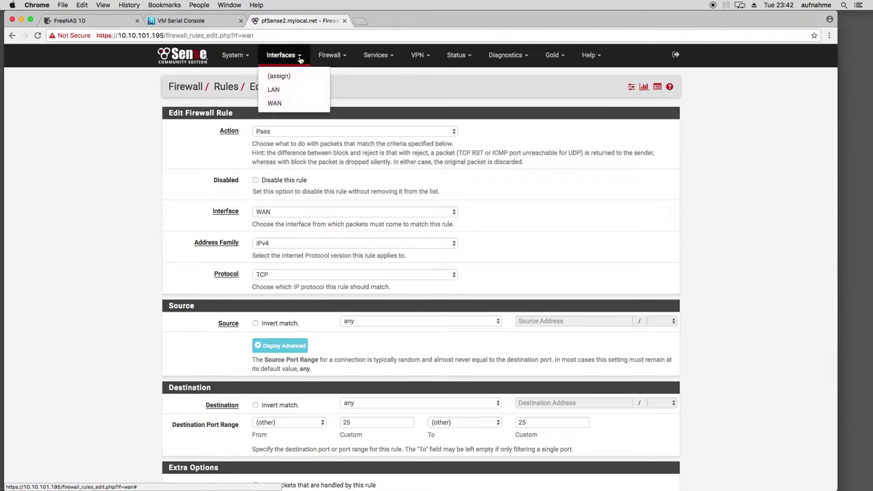
pyautogui.moveTo(330, 56)
pyautogui.click(327, 89)
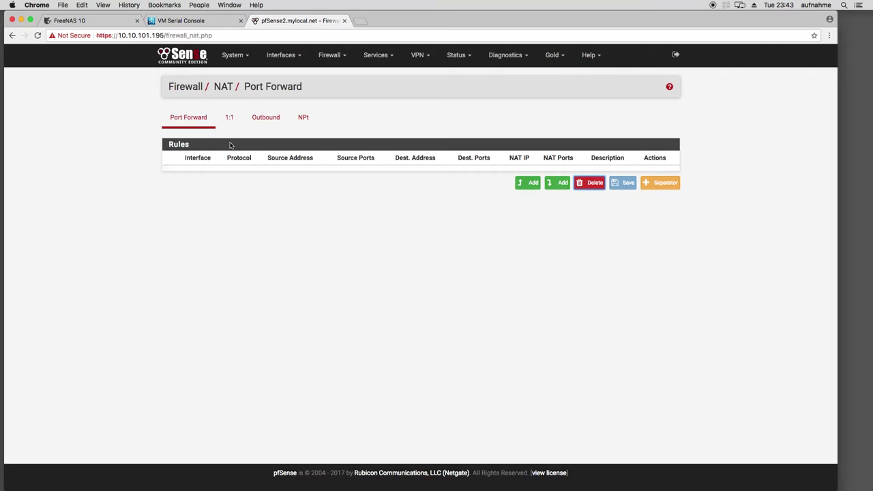
# Start a new port forward entry, preset to WAN and TCP
pyautogui.click(557, 183)
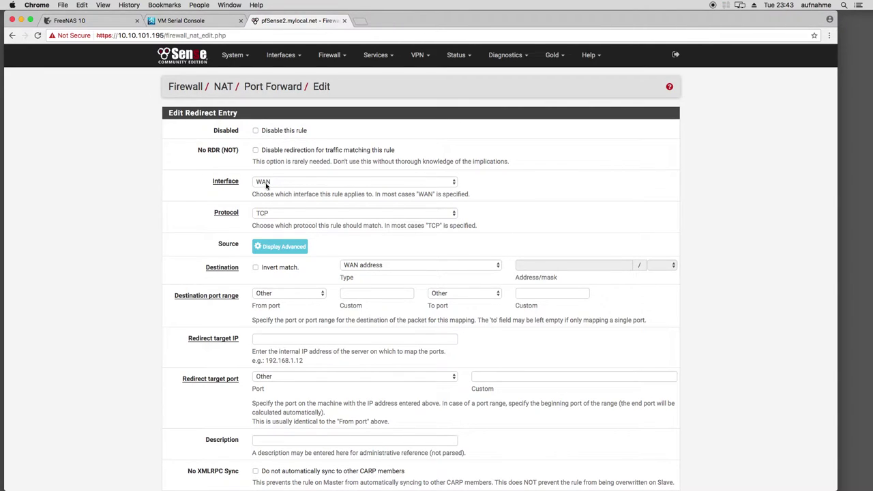
# Keep TCP as the protocol and set both destination port fields to 25
pyautogui.click(292, 213)
pyautogui.click(276, 216)
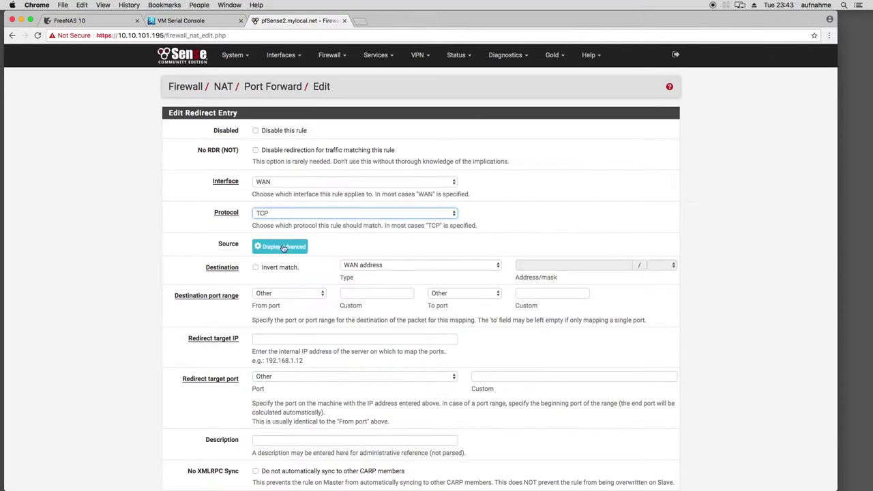
pyautogui.scroll(-1, 332, 270)
pyautogui.click(369, 281)
pyautogui.write('25')
pyautogui.click(568, 285)
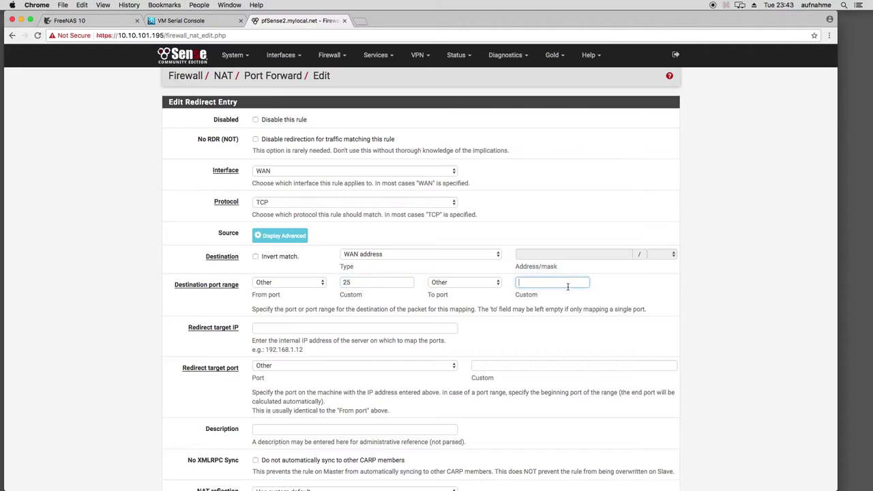
pyautogui.scroll(-2, 292, 287)
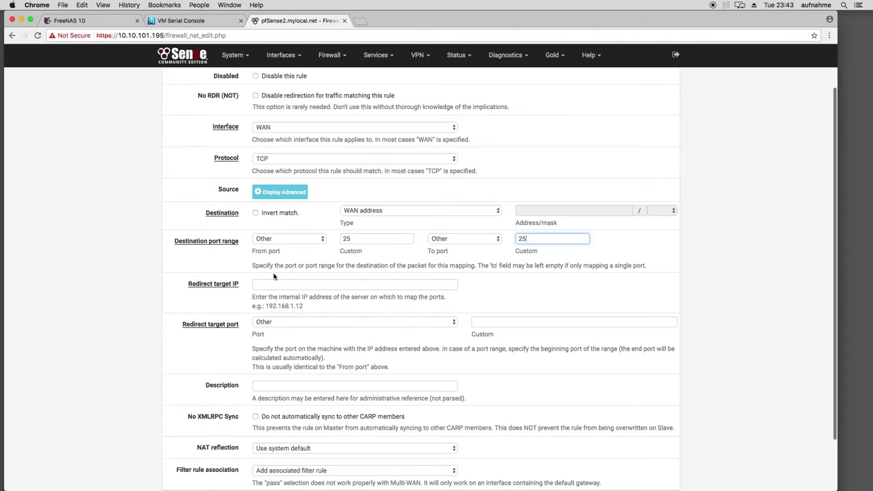
pyautogui.write('25')
# Set the redirect target IP to internal host 10.10.101.100
pyautogui.click(292, 286)
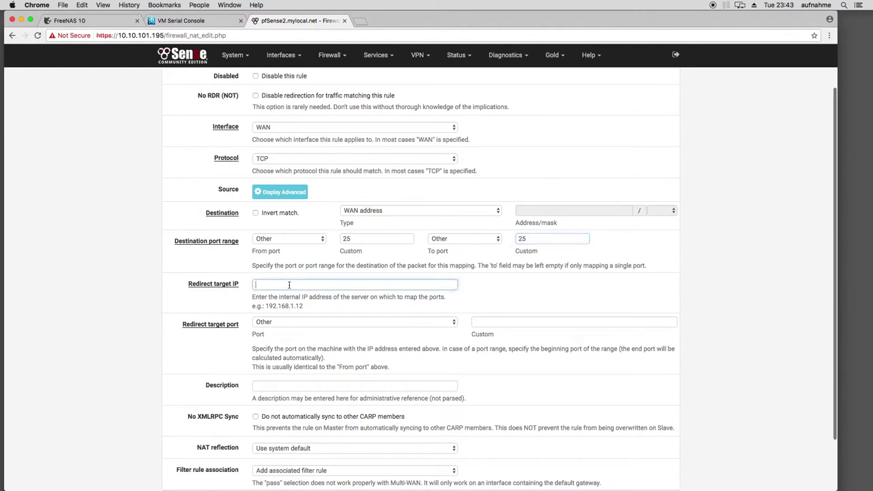
pyautogui.write('10')
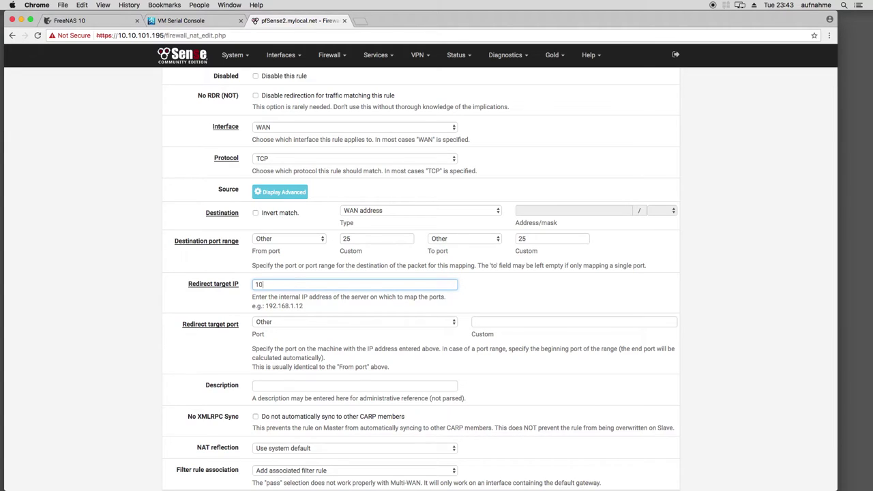
pyautogui.write('.10.101.100')
pyautogui.moveTo(310, 285); pyautogui.dragTo(225, 287)
pyautogui.click(112, 303)
pyautogui.scroll(-1, 112, 302)
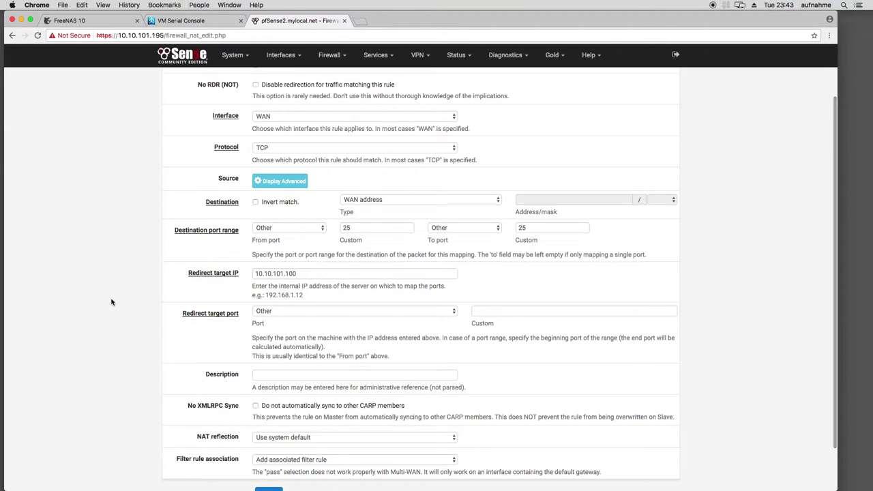
pyautogui.scroll(-1, 267, 304)
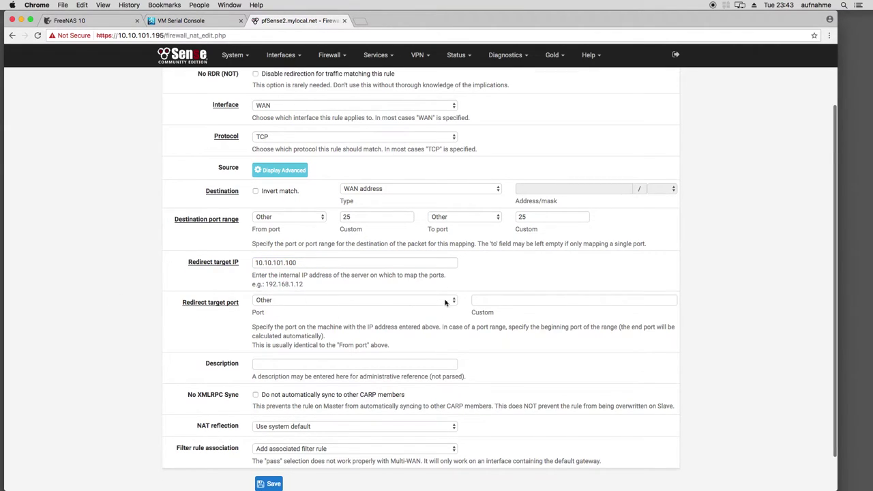
pyautogui.scroll(-3, 259, 321)
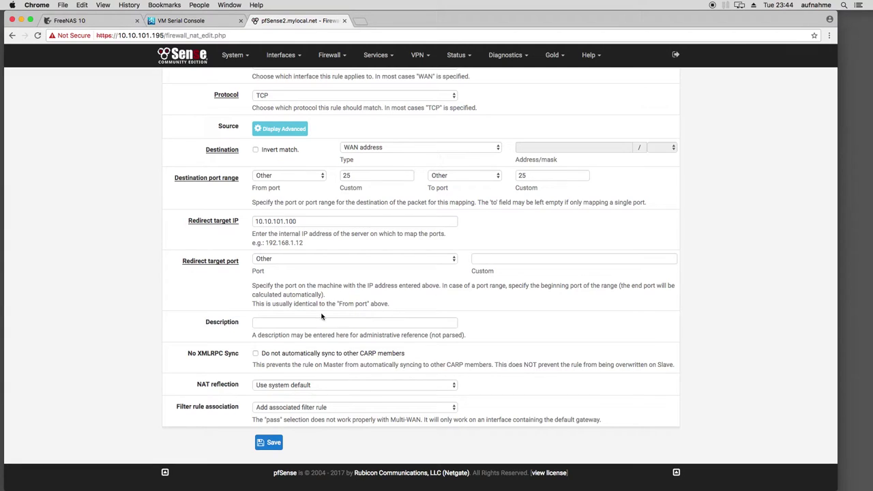
# Leave the description empty and double-check the redirect target IP entry
pyautogui.click(270, 325)
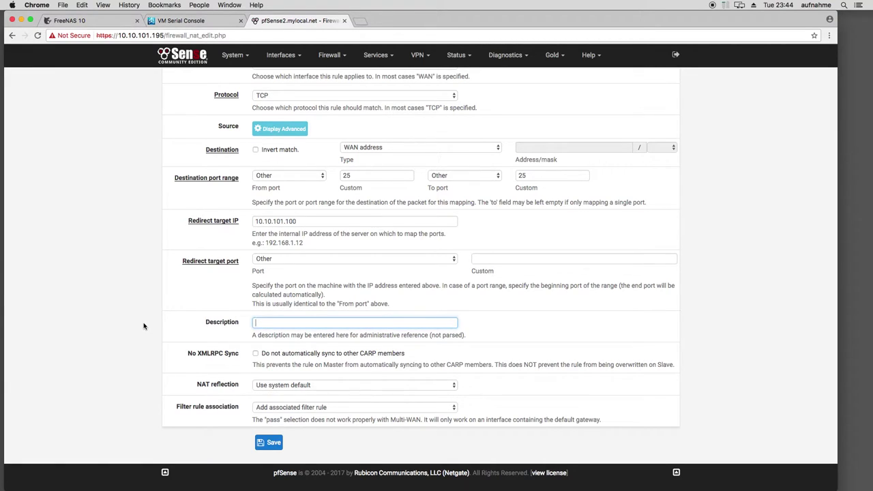
pyautogui.scroll(5, 143, 325)
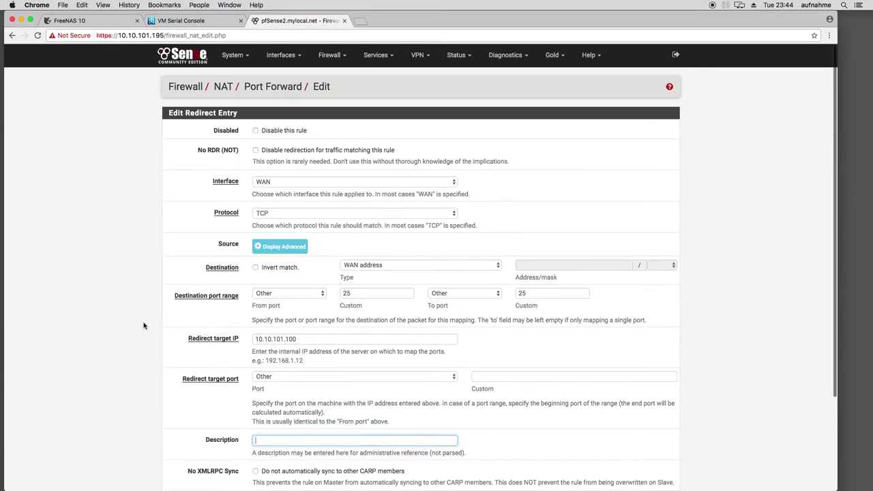
pyautogui.scroll(-5, 143, 326)
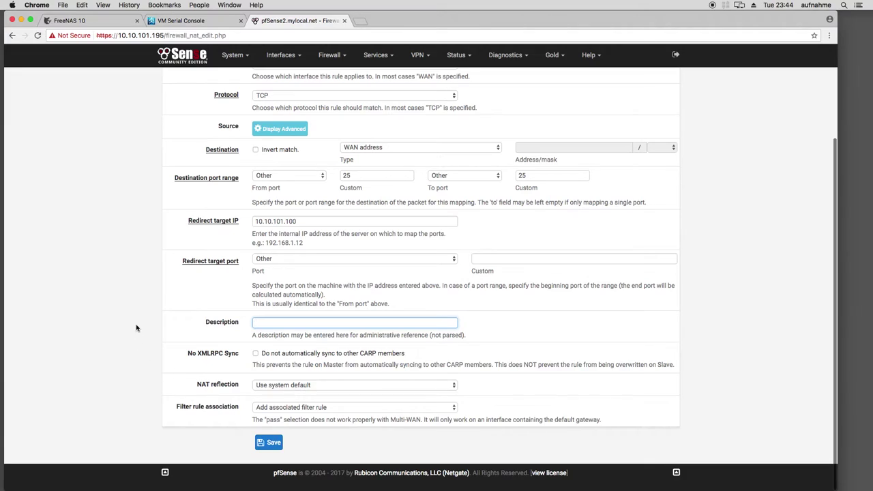
pyautogui.click(120, 315)
pyautogui.scroll(1, 118, 315)
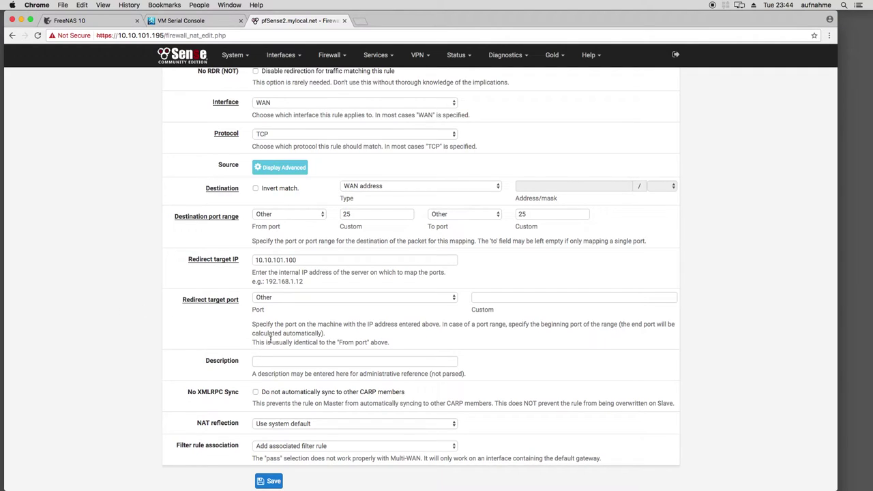
pyautogui.moveTo(305, 255); pyautogui.dragTo(232, 266)
pyautogui.click(114, 308)
pyautogui.scroll(2, 112, 307)
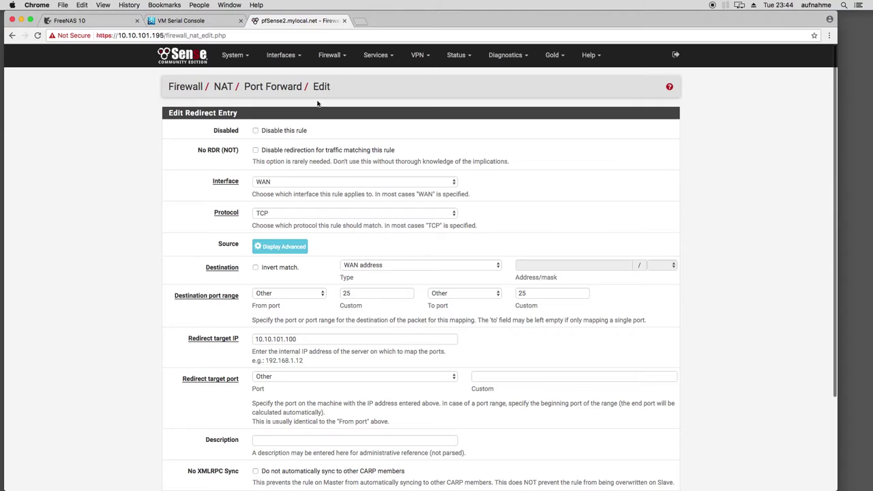
pyautogui.click(330, 55)
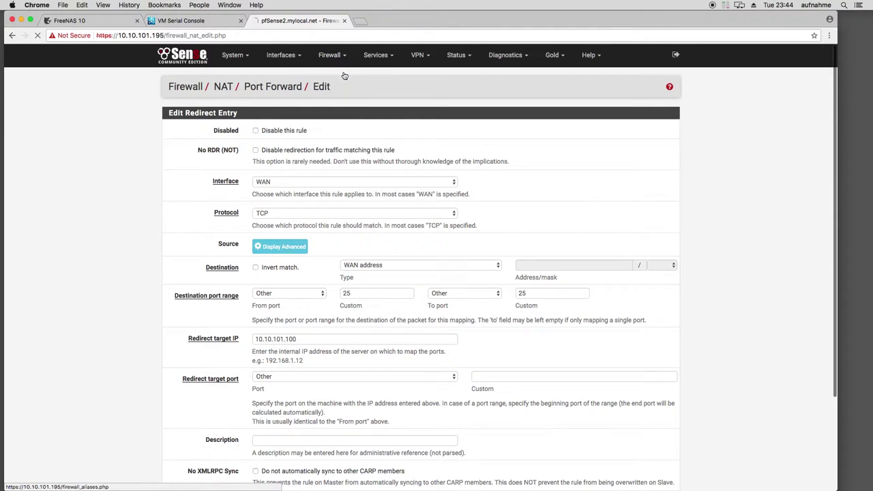
# Start a new alias named printer4 with description 'drucker Büro Zimmer 4'
pyautogui.click(341, 76)
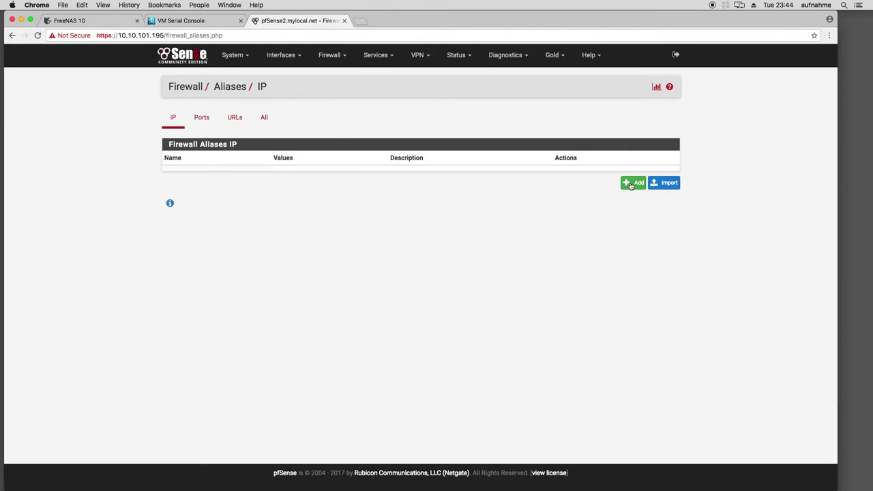
pyautogui.click(634, 183)
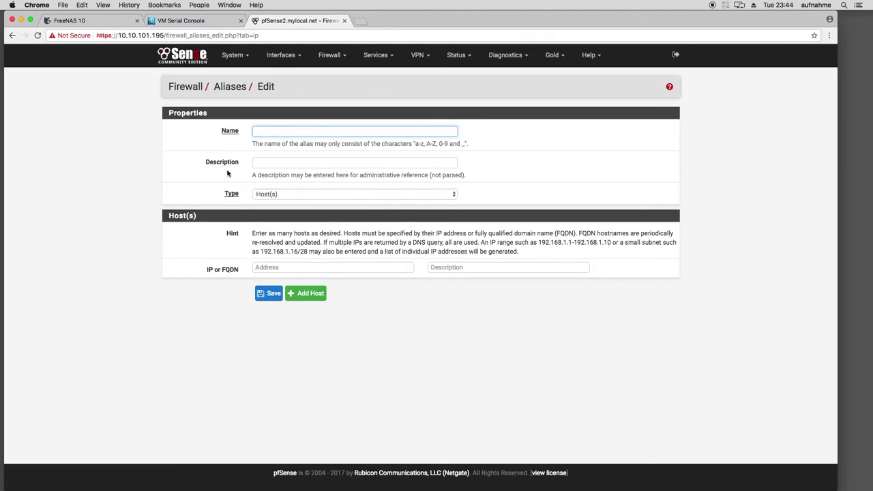
pyautogui.write('drucker Büro Zimmer 4')
pyautogui.press('Tab')
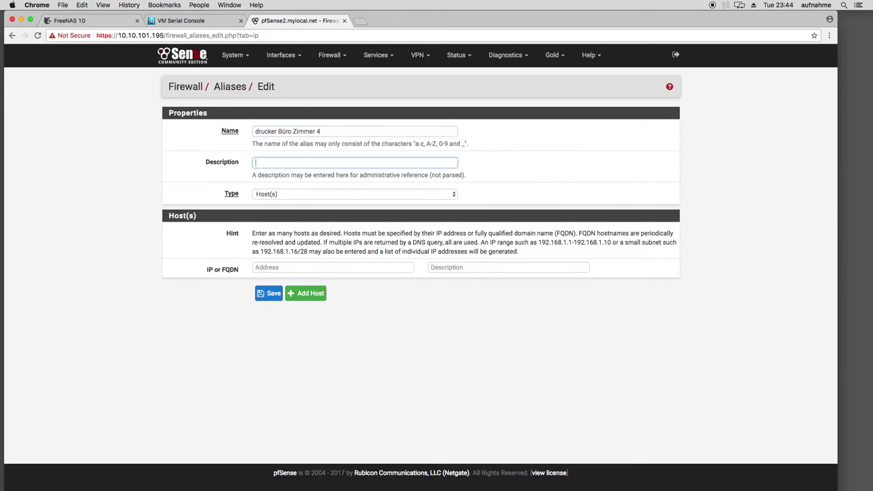
pyautogui.hotkey('shift', 'Tab')
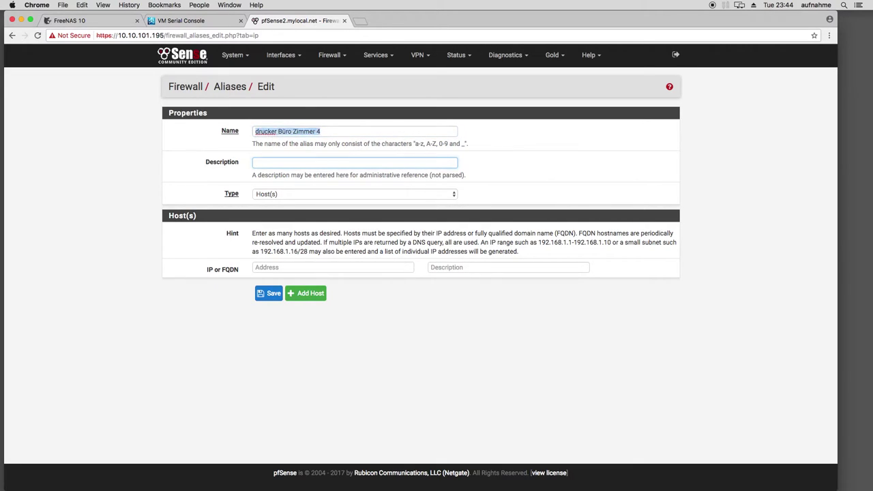
pyautogui.press('super+x')
pyautogui.press('Tab')
pyautogui.press('super+v')
pyautogui.hotkey('shift', 'Tab')
pyautogui.write('printer5')
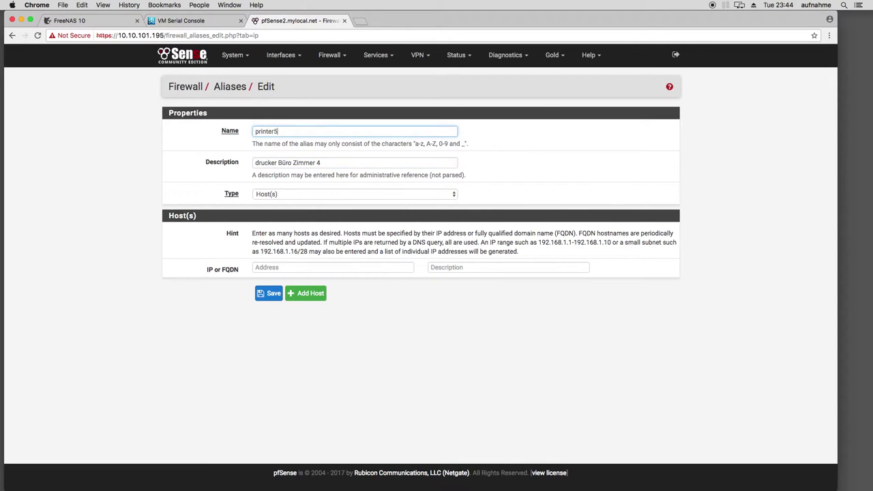
# Give the alias type Host(s) and address 10.10.101.120, save, apply, and return to WAN rules
pyautogui.press('Tab')
pyautogui.press('Tab')
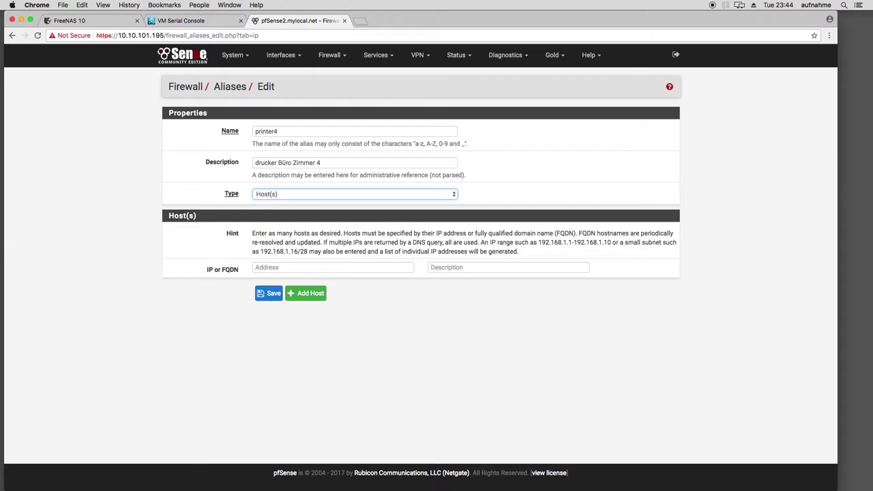
pyautogui.click(290, 194)
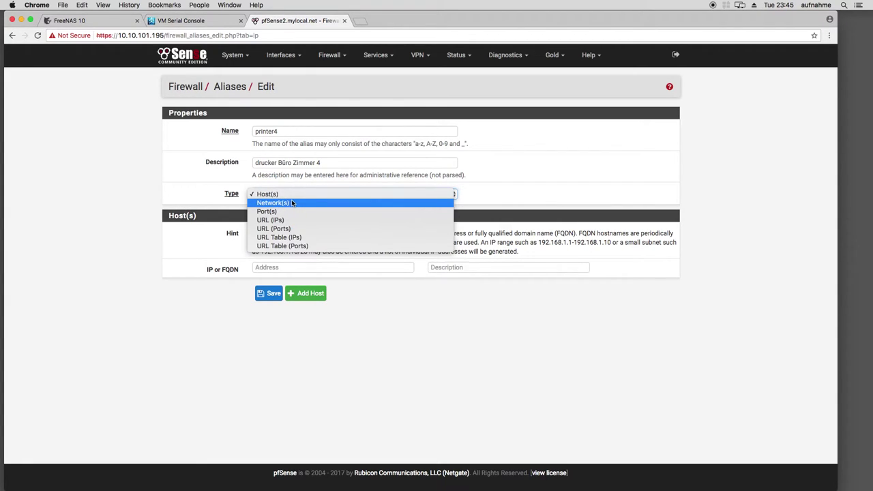
pyautogui.click(150, 204)
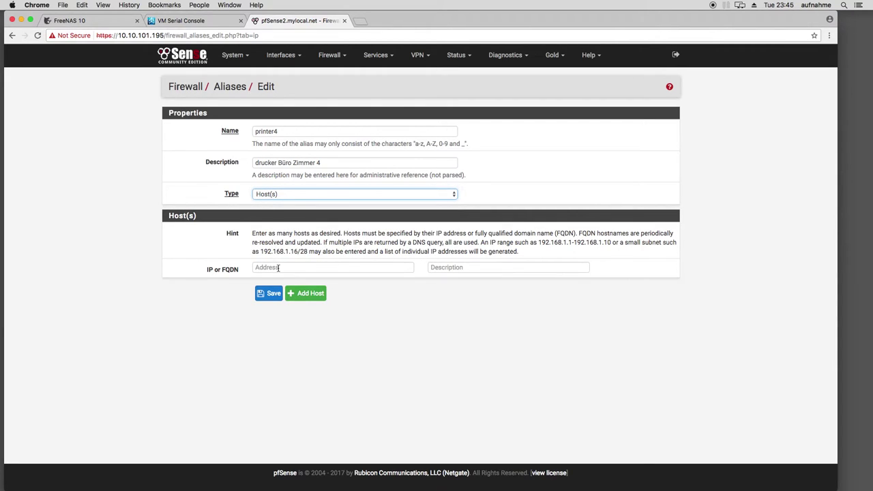
pyautogui.click(289, 268)
pyautogui.write('10')
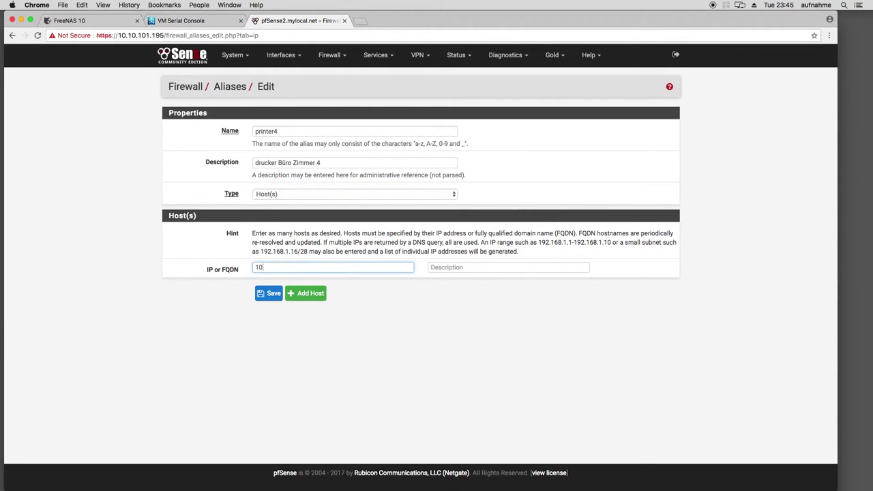
pyautogui.write('.10.101.120')
pyautogui.click(268, 294)
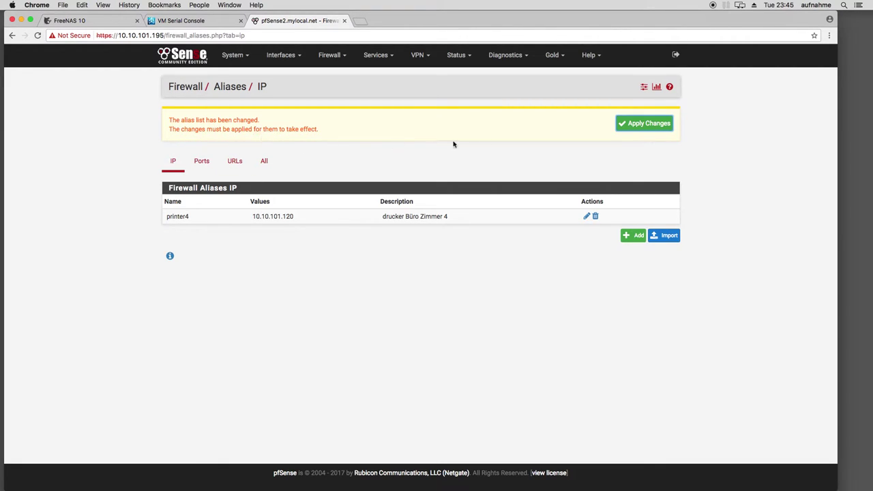
pyautogui.click(630, 128)
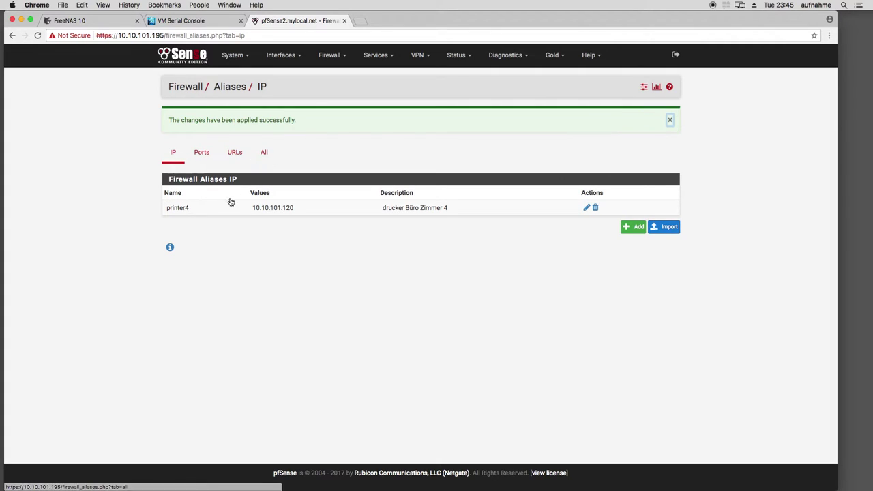
pyautogui.click(331, 56)
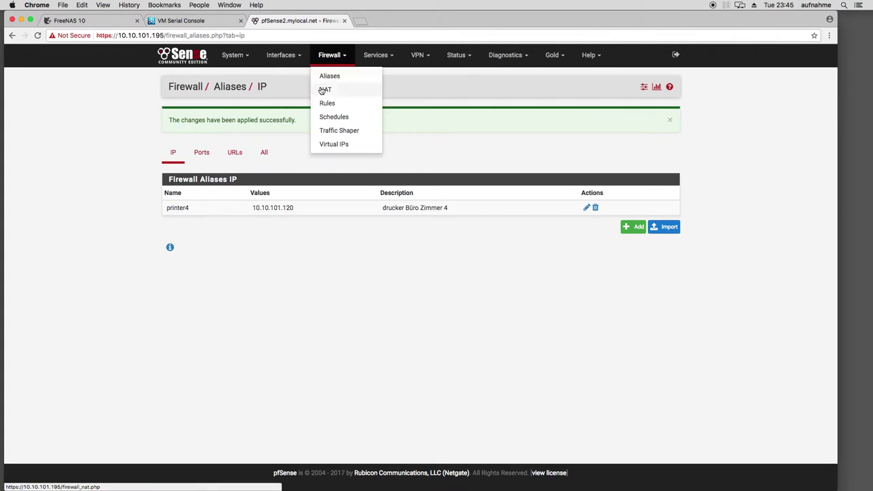
pyautogui.click(326, 103)
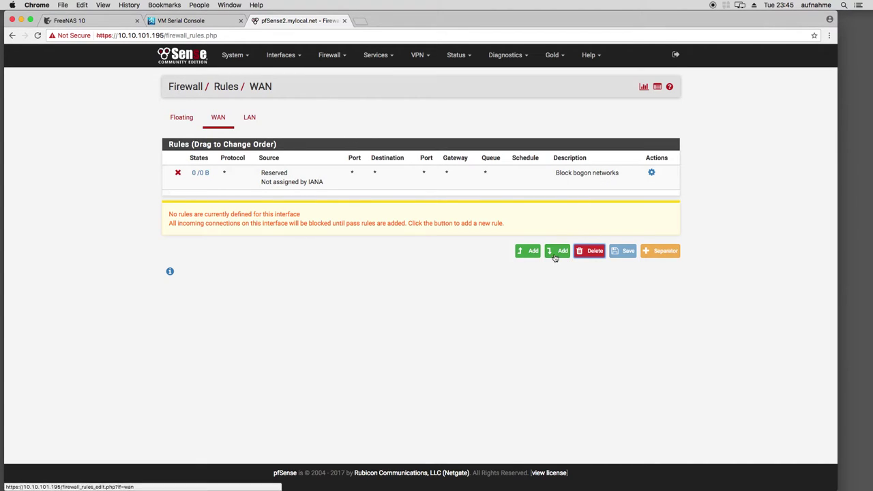
# Fill in a new WAN rule with destination single host or alias printer4, then return to Aliases unsaved
pyautogui.click(556, 252)
pyautogui.scroll(-3, 195, 276)
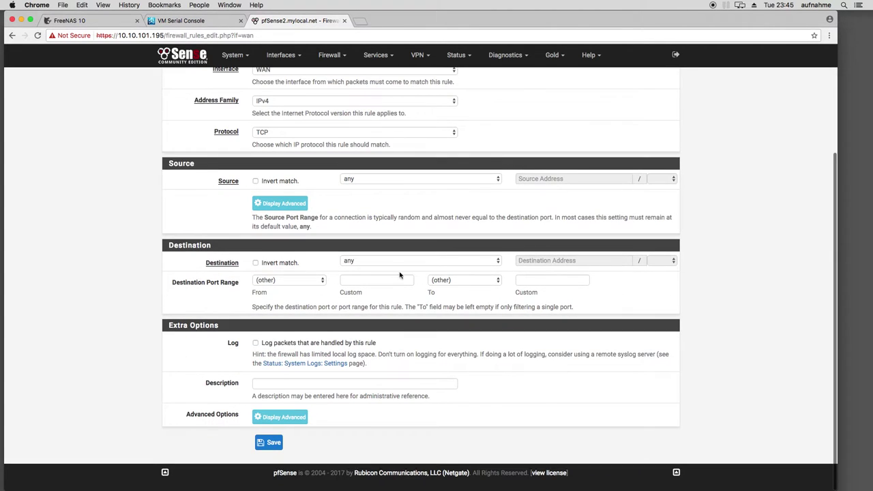
pyautogui.click(461, 266)
pyautogui.click(470, 269)
pyautogui.click(542, 261)
pyautogui.write('prin')
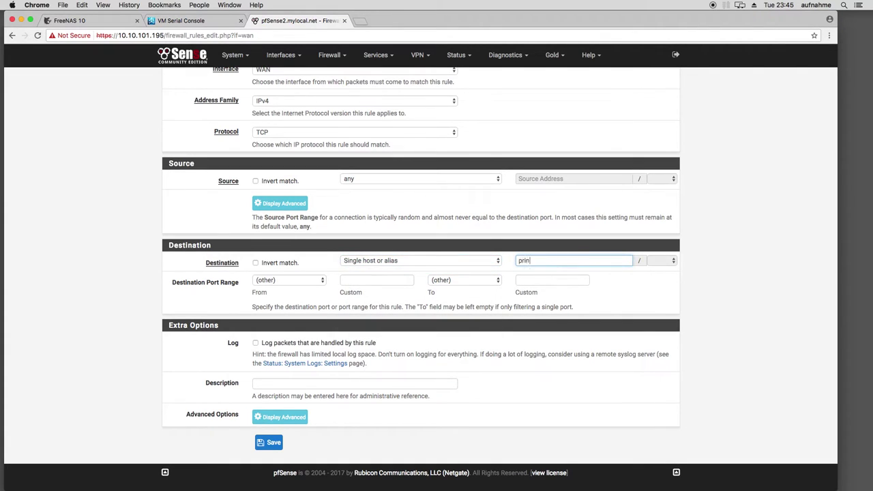
pyautogui.click(541, 276)
pyautogui.scroll(3, 113, 262)
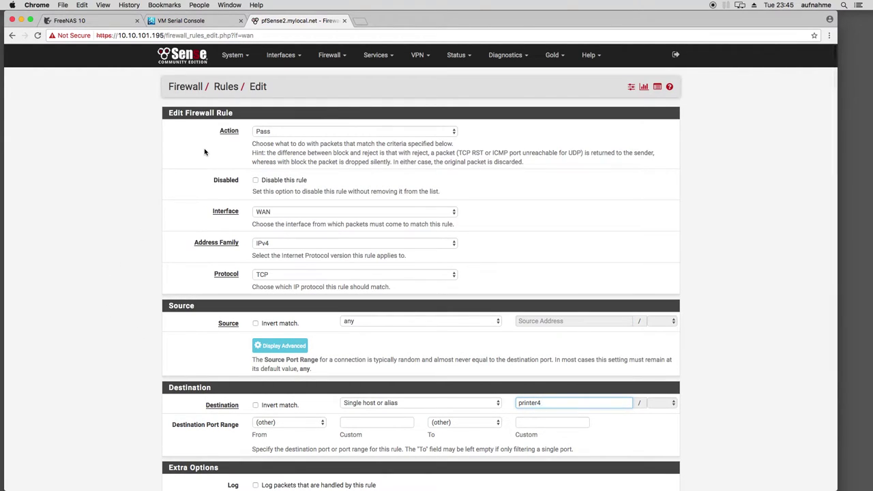
pyautogui.click(331, 56)
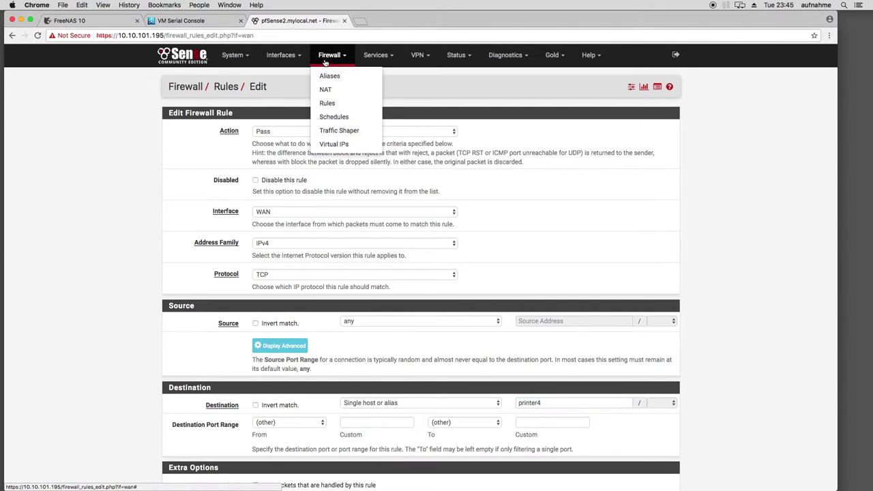
pyautogui.click(329, 77)
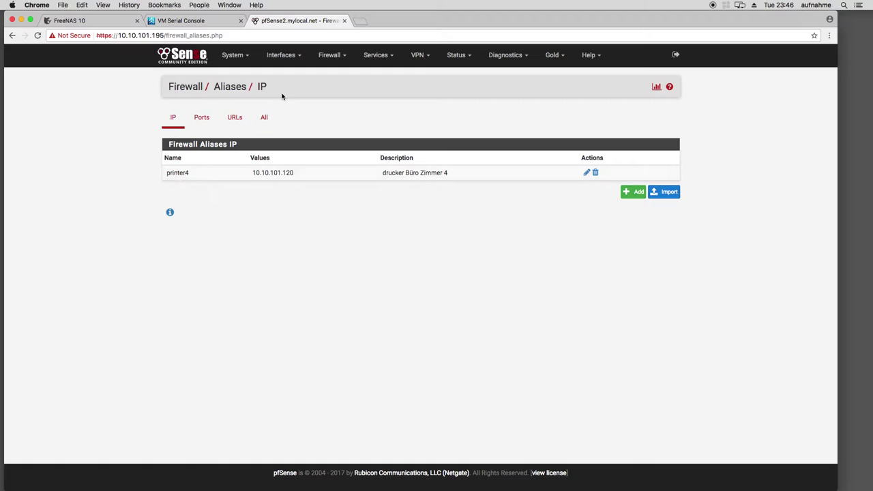
# Go to Firewall > NAT and show the Outbound tab in automatic mode
pyautogui.click(322, 54)
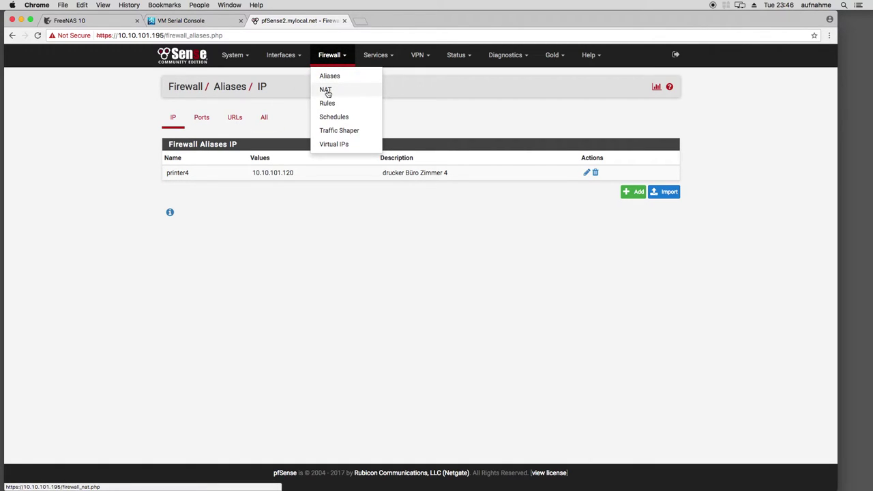
pyautogui.click(331, 91)
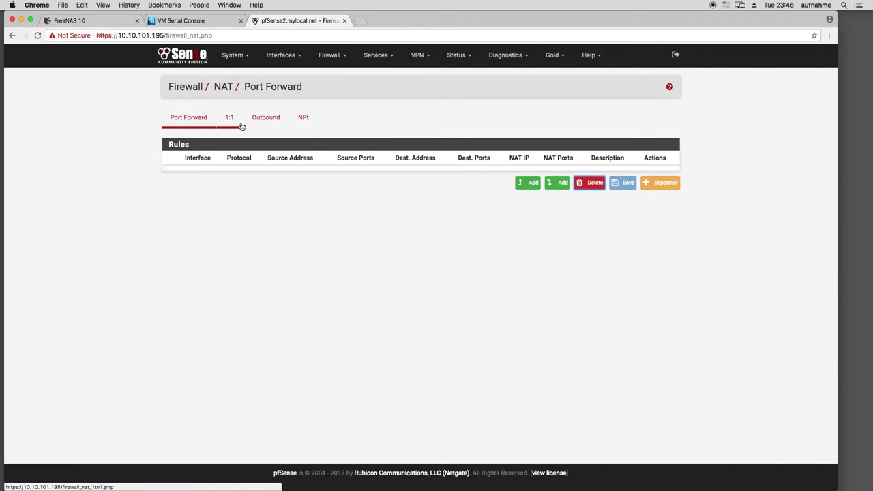
pyautogui.click(262, 120)
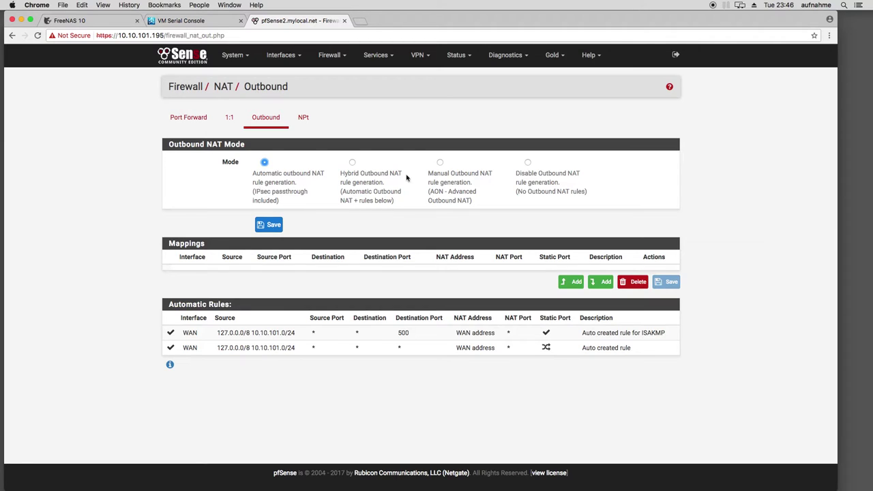
# Switch outbound NAT to Manual, save and apply, then edit the 127.0.0.0/8 WAN mapping
pyautogui.click(440, 163)
pyautogui.click(272, 225)
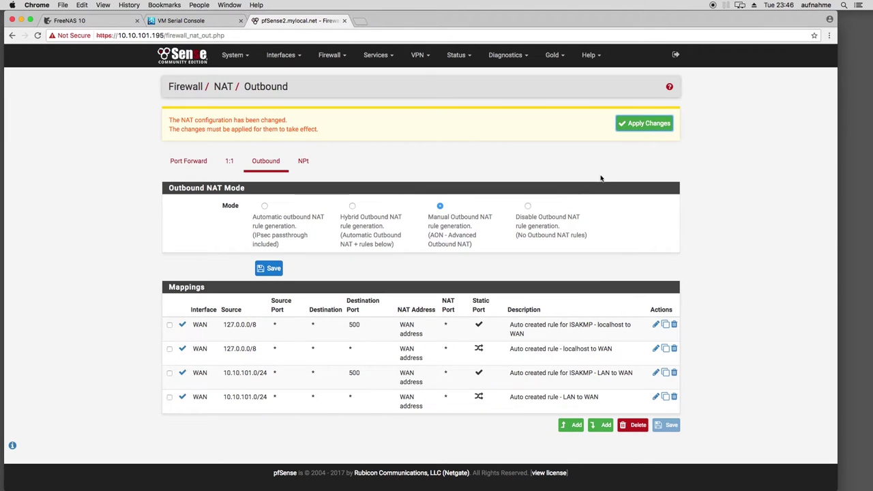
pyautogui.click(639, 122)
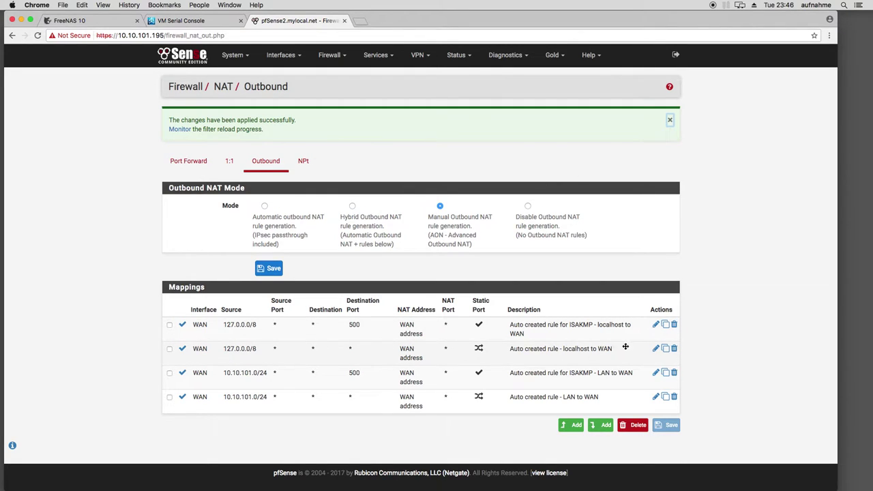
pyautogui.click(656, 350)
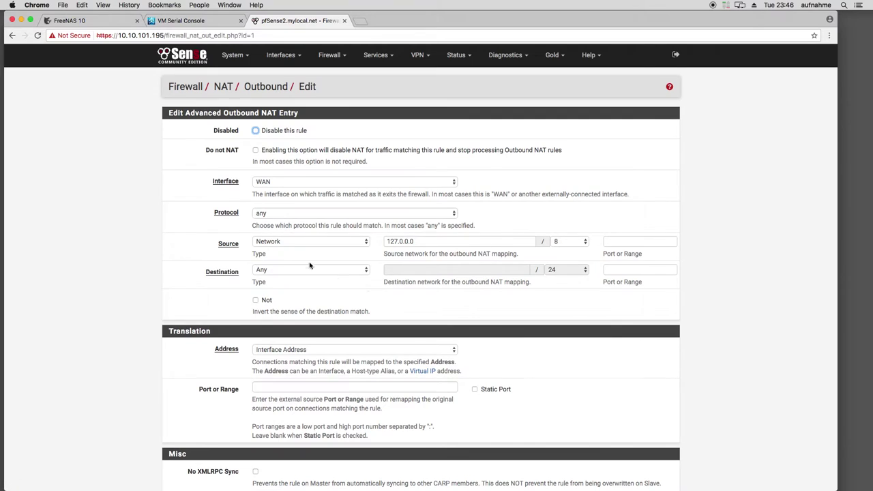
pyautogui.scroll(-1, 118, 221)
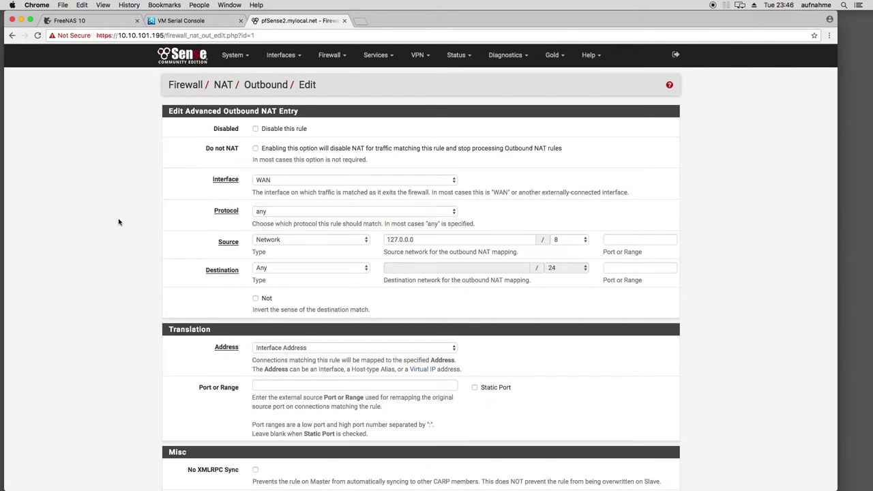
pyautogui.scroll(-2, 121, 221)
pyautogui.scroll(-3, 134, 240)
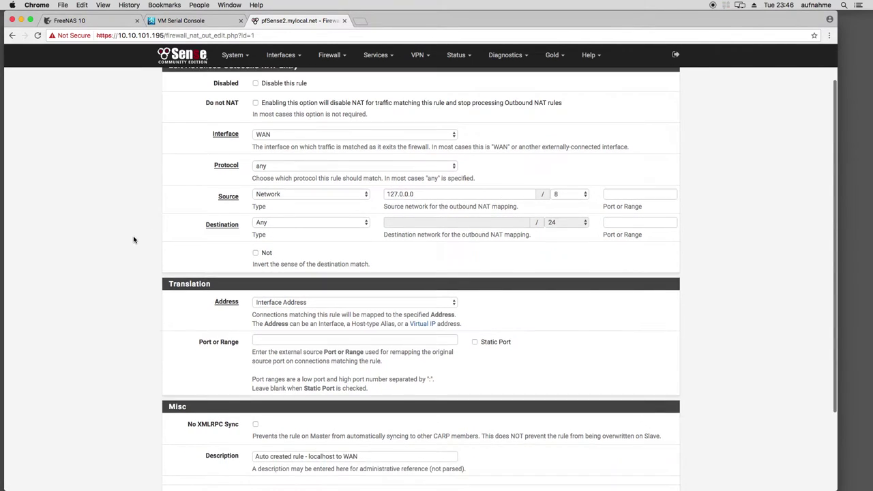
pyautogui.click(476, 343)
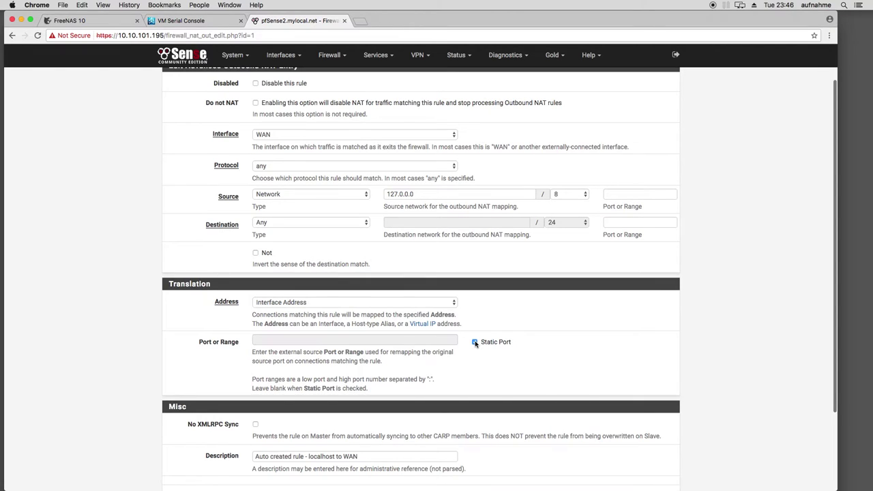
pyautogui.click(475, 344)
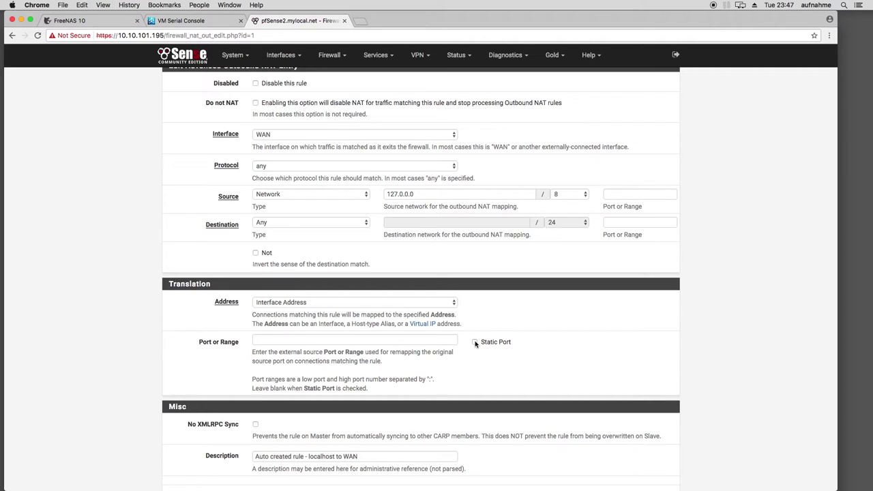
# Turn Static Port on for the NAT rule, then back off
pyautogui.click(475, 342)
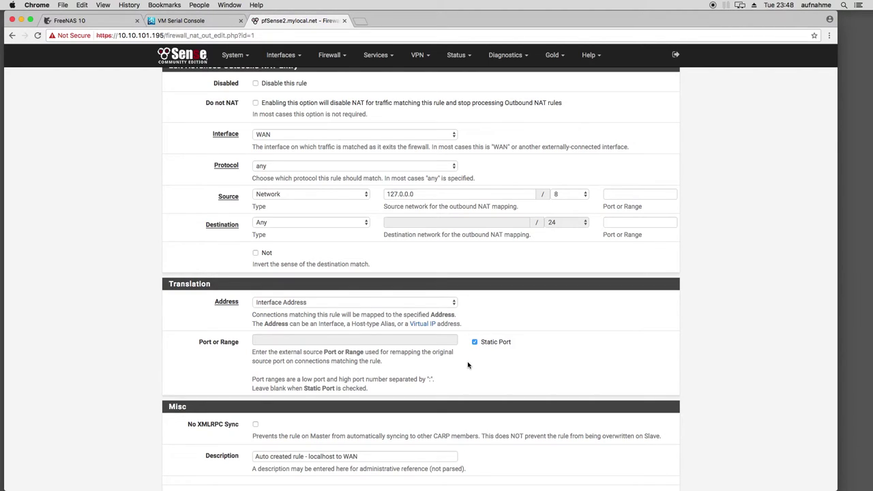
pyautogui.click(475, 342)
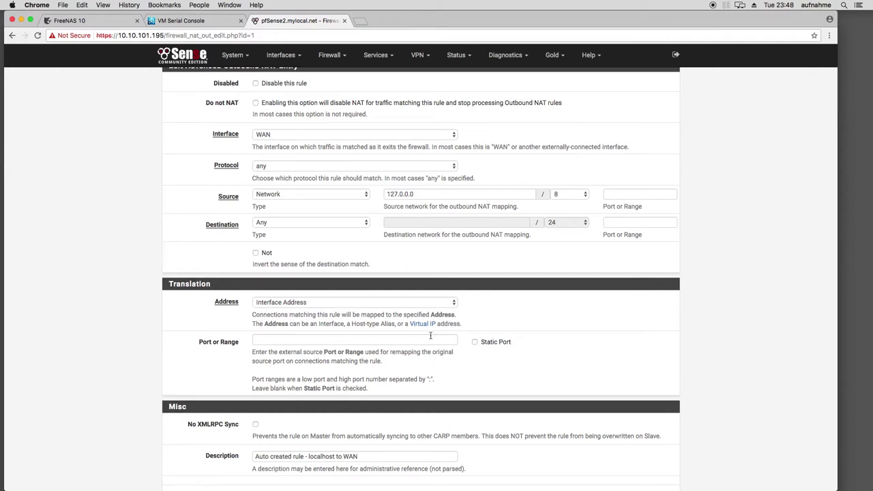
pyautogui.scroll(-3, 199, 282)
pyautogui.scroll(3, 198, 282)
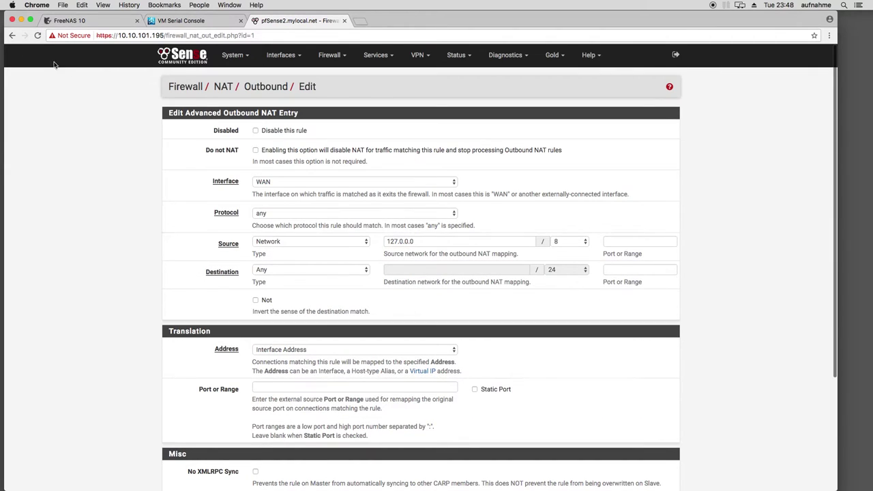
# Browse the NAT Port Forward, Outbound and NPt pages
pyautogui.click(12, 35)
pyautogui.moveTo(330, 55)
pyautogui.click(341, 92)
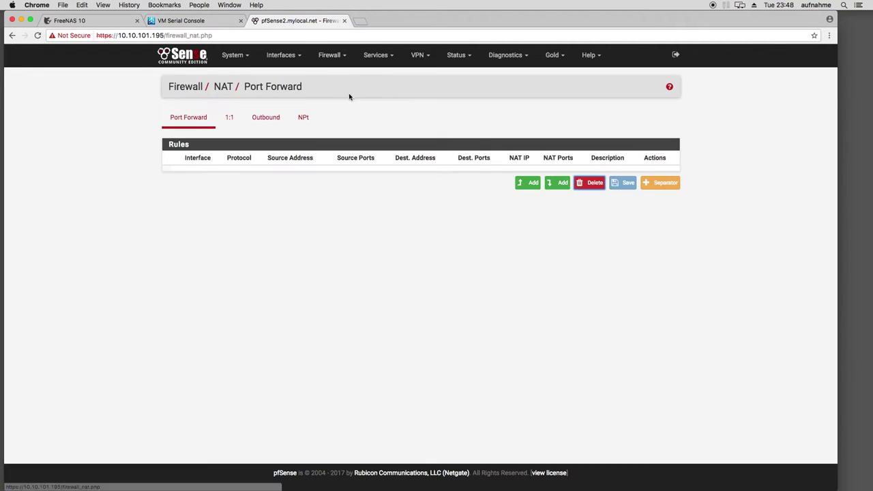
pyautogui.click(280, 117)
pyautogui.click(303, 118)
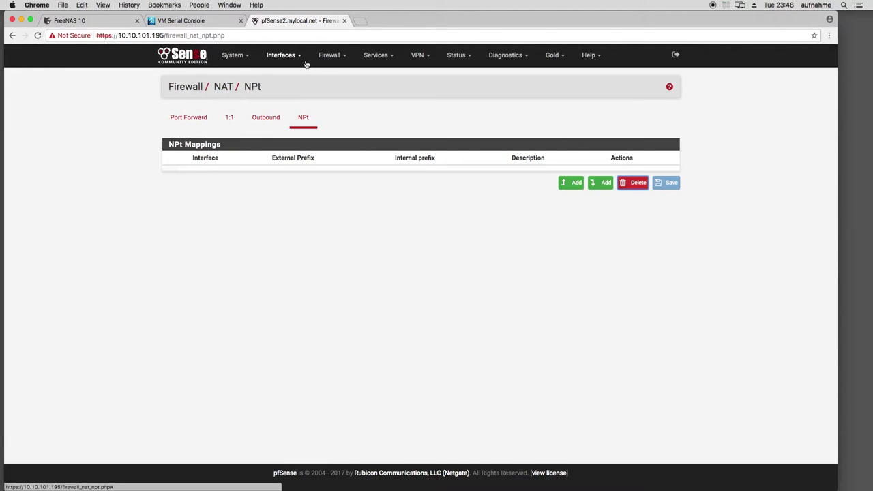
# Visit the Firewall Schedules and Virtual IPs pages
pyautogui.click(330, 55)
pyautogui.click(340, 117)
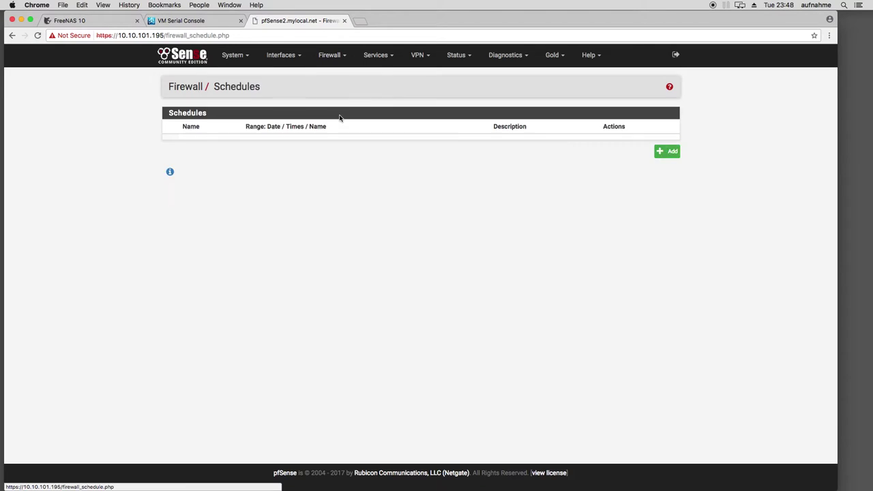
pyautogui.click(331, 54)
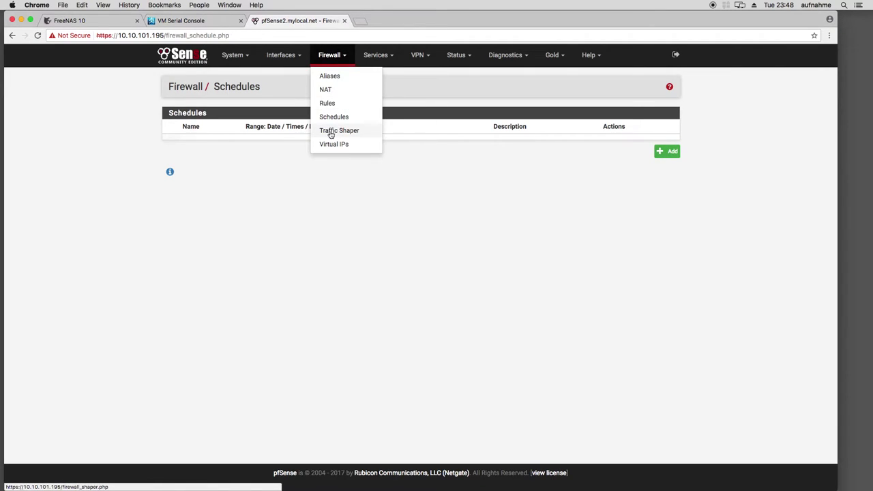
pyautogui.click(335, 143)
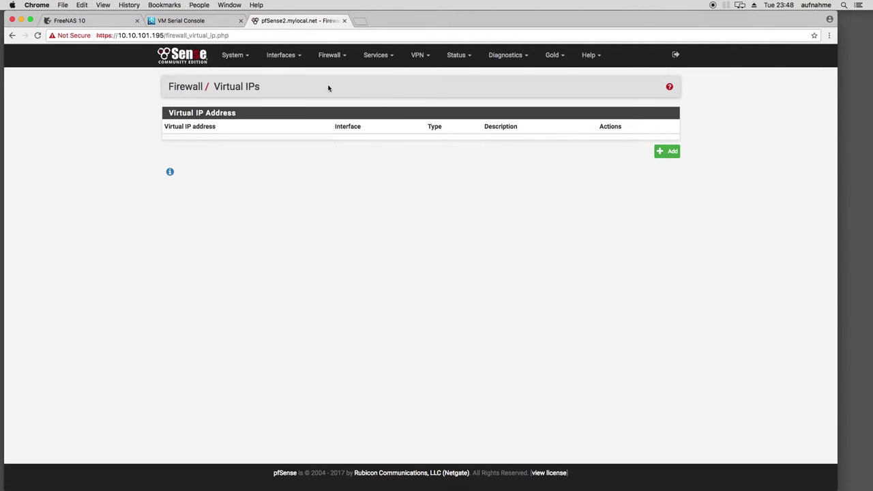
pyautogui.click(330, 56)
pyautogui.click(379, 57)
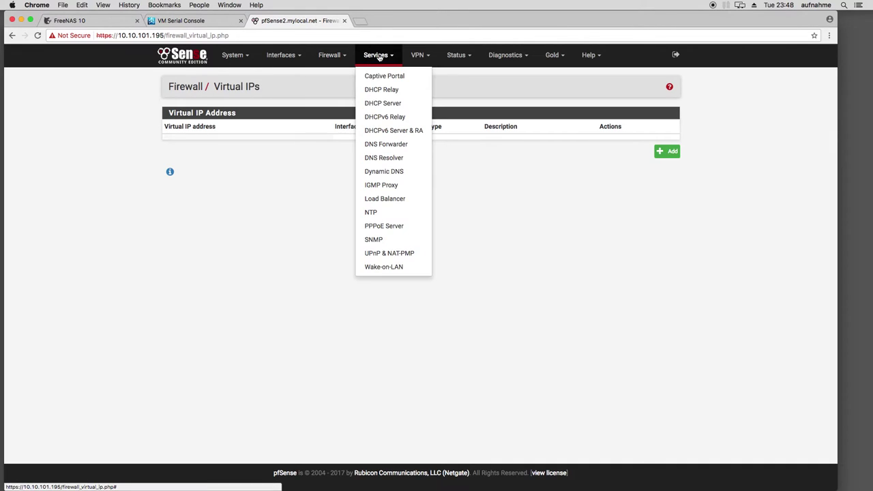
pyautogui.click(333, 98)
pyautogui.click(385, 60)
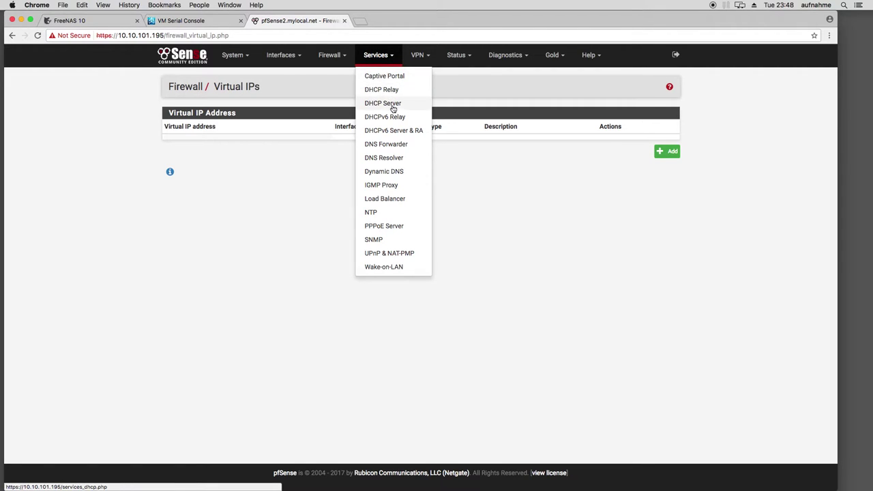
# Open the DHCP Server page and look through the LAN settings
pyautogui.click(397, 106)
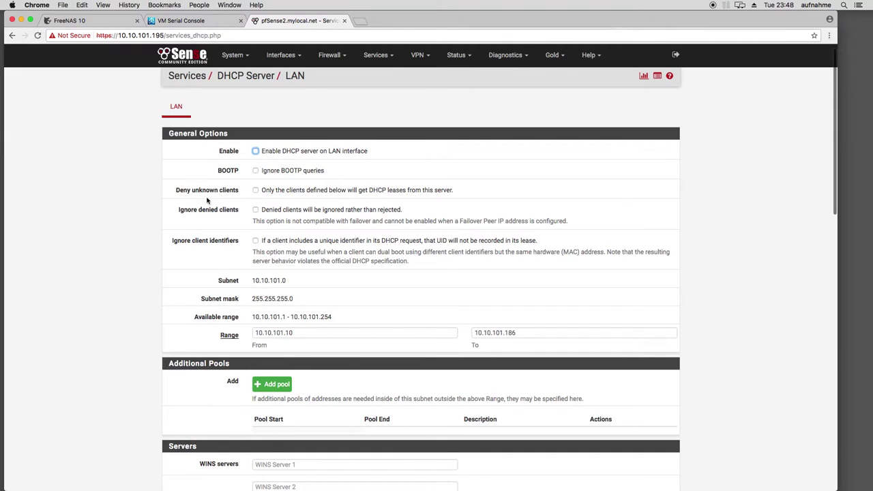
pyautogui.scroll(-2, 139, 203)
pyautogui.scroll(-5, 139, 203)
pyautogui.scroll(10, 140, 204)
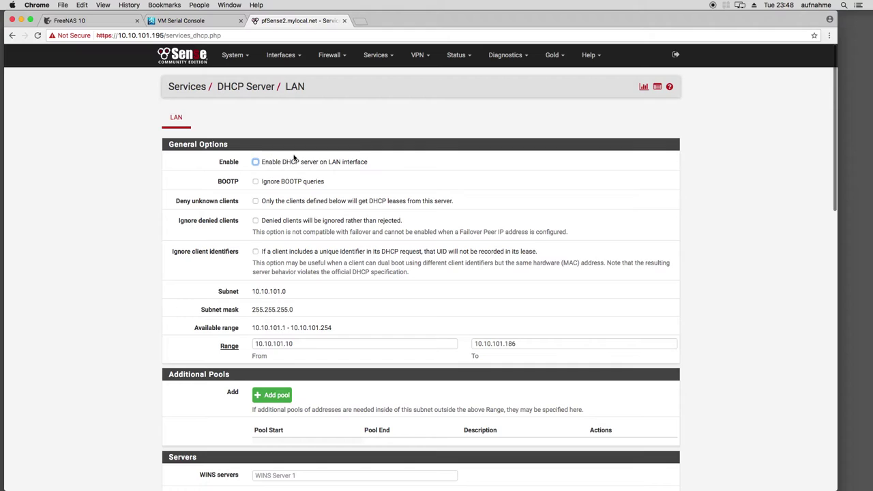
pyautogui.click(344, 60)
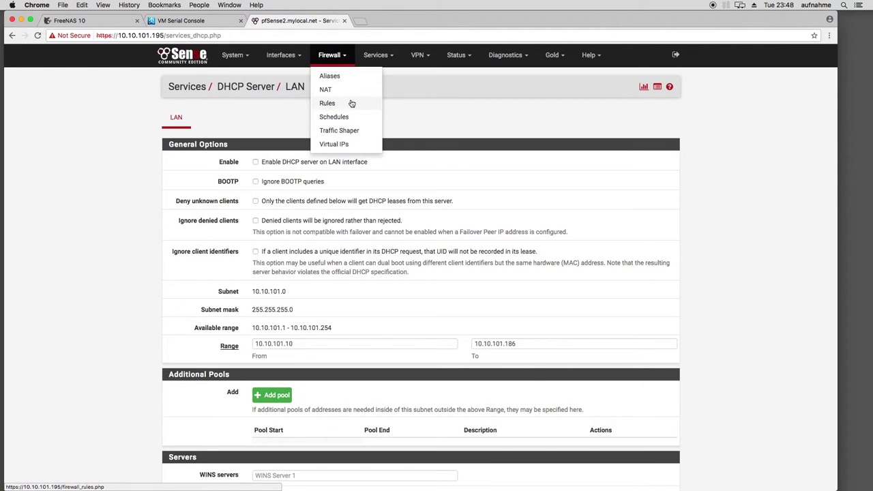
pyautogui.click(107, 230)
pyautogui.scroll(-15, 109, 225)
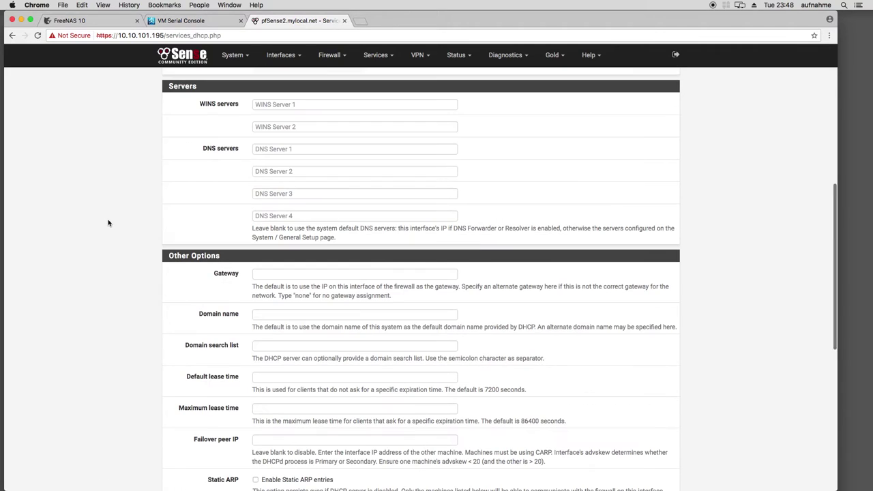
pyautogui.scroll(-4, 266, 334)
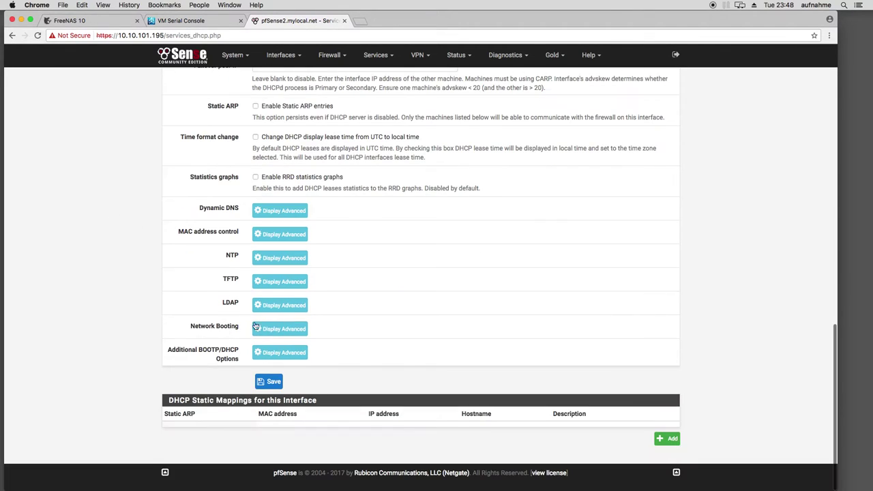
pyautogui.scroll(4, 285, 311)
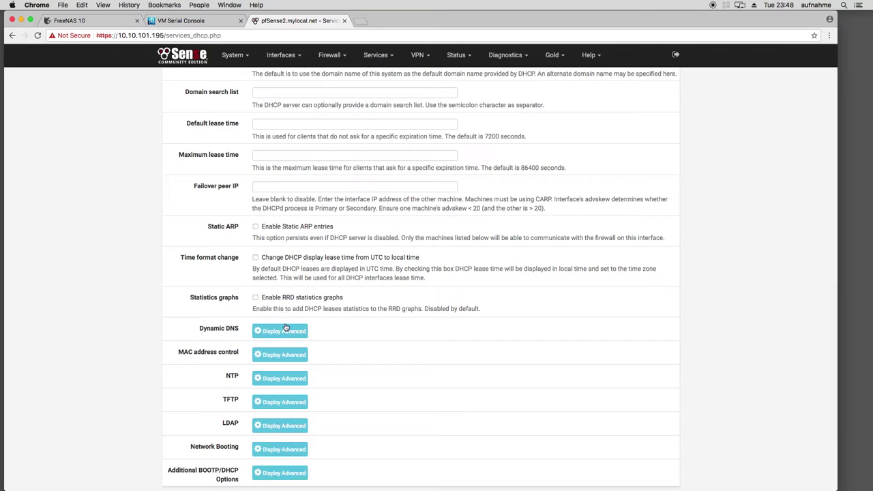
# Expand, then collapse, the Dynamic DNS advanced options, and return to the top
pyautogui.click(284, 331)
pyautogui.scroll(-1, 162, 322)
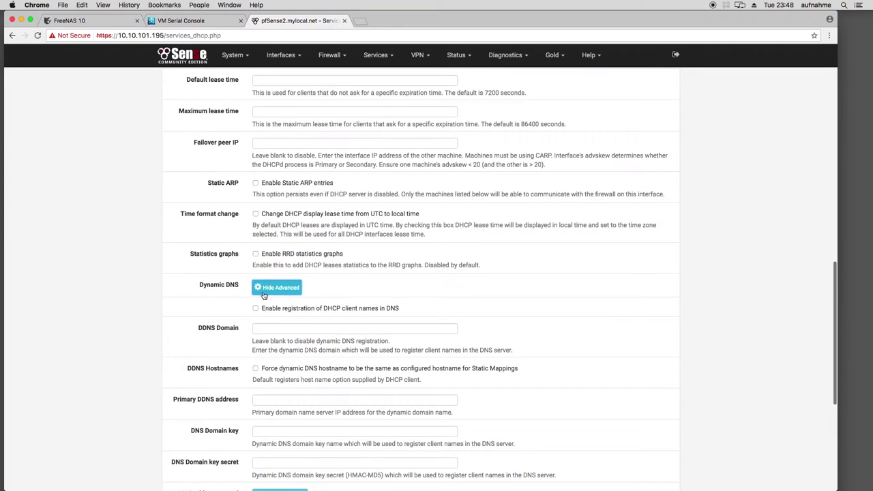
pyautogui.click(268, 293)
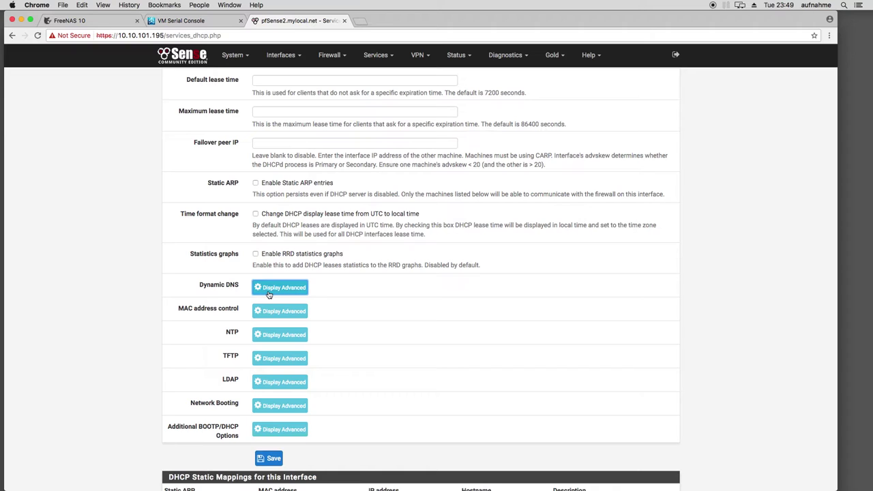
pyautogui.scroll(-3, 172, 292)
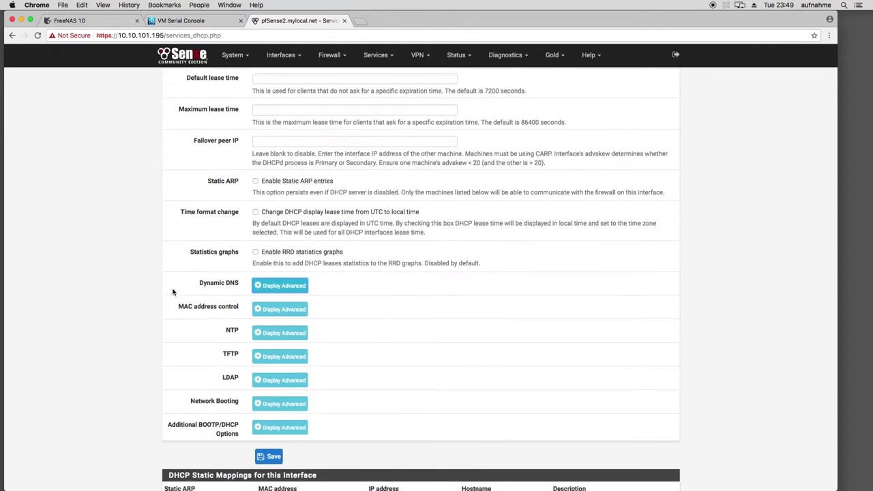
pyautogui.scroll(3, 173, 292)
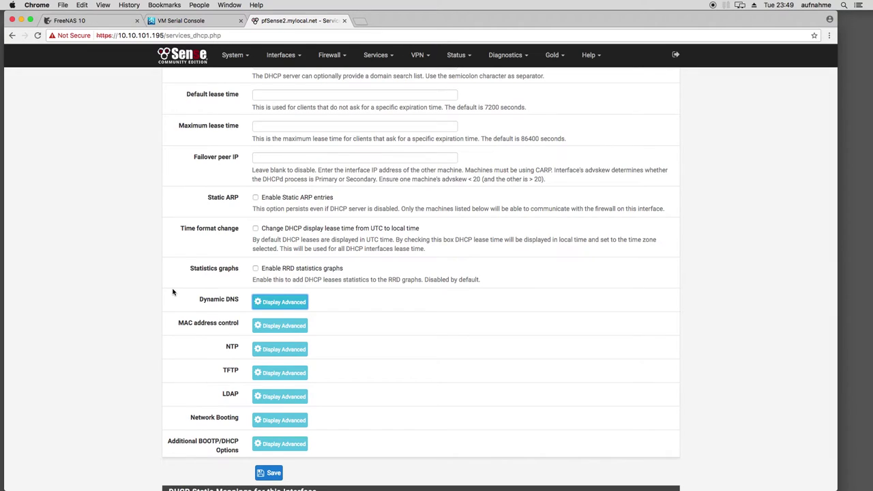
pyautogui.scroll(15, 173, 291)
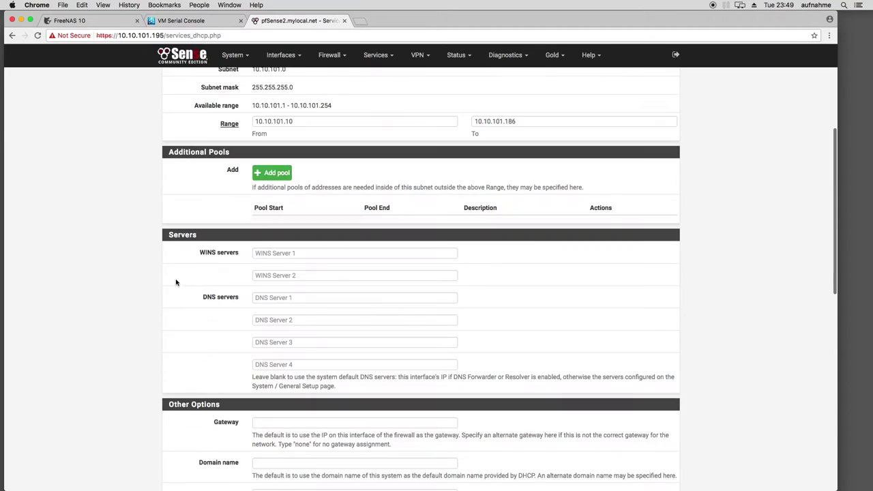
# Pass through the DHCPv6 Server & RA and DNS Forwarder pages to reach DNS Resolver
pyautogui.click(375, 55)
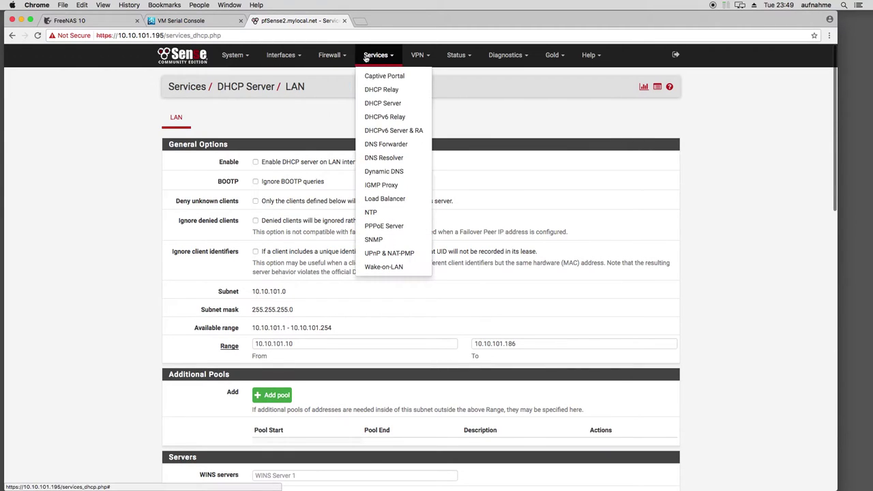
pyautogui.click(382, 130)
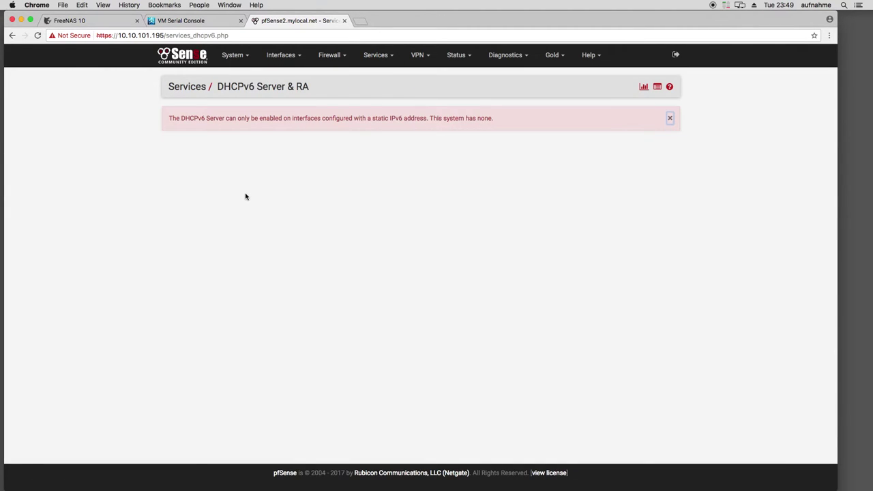
pyautogui.click(375, 54)
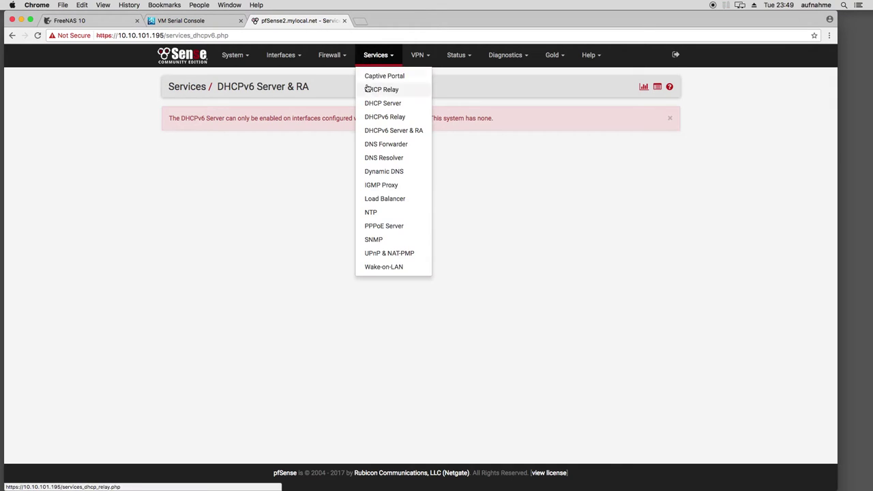
pyautogui.click(256, 160)
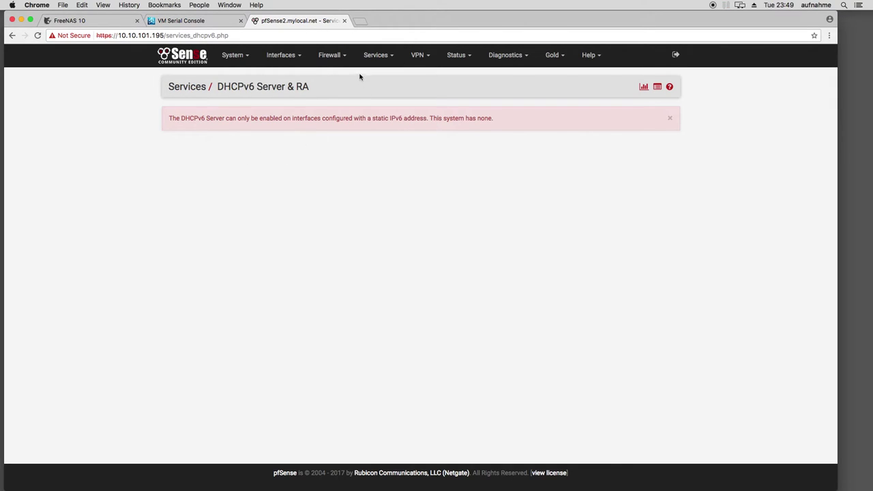
pyautogui.click(377, 63)
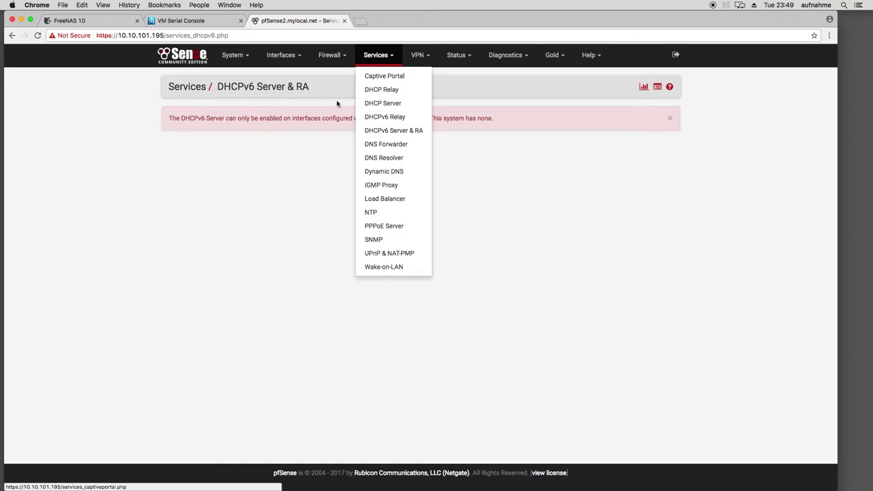
pyautogui.click(298, 172)
pyautogui.click(372, 65)
pyautogui.click(382, 143)
pyautogui.click(388, 55)
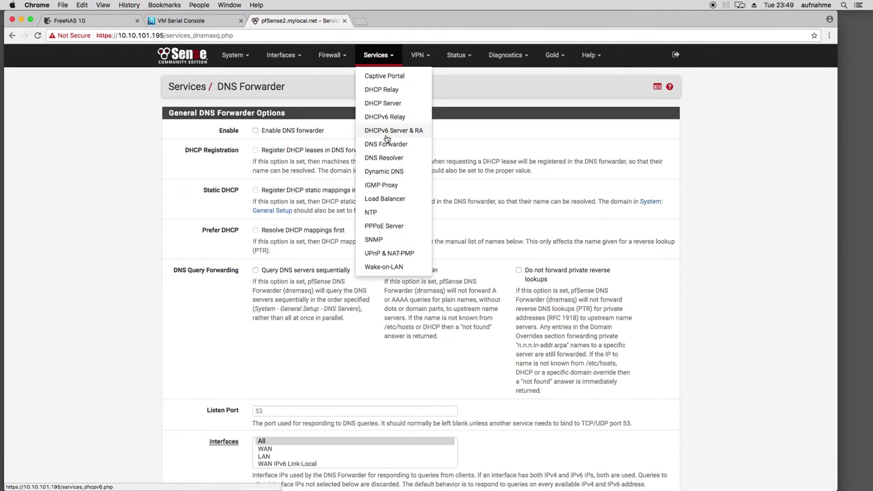
pyautogui.click(392, 160)
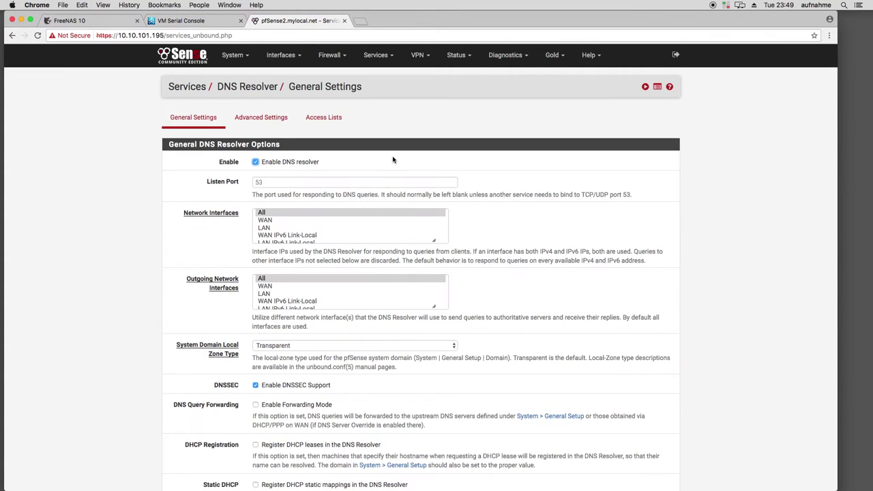
# Review the DNS Resolver General Settings, with resolver and DNSSEC enabled
pyautogui.scroll(-1, 114, 221)
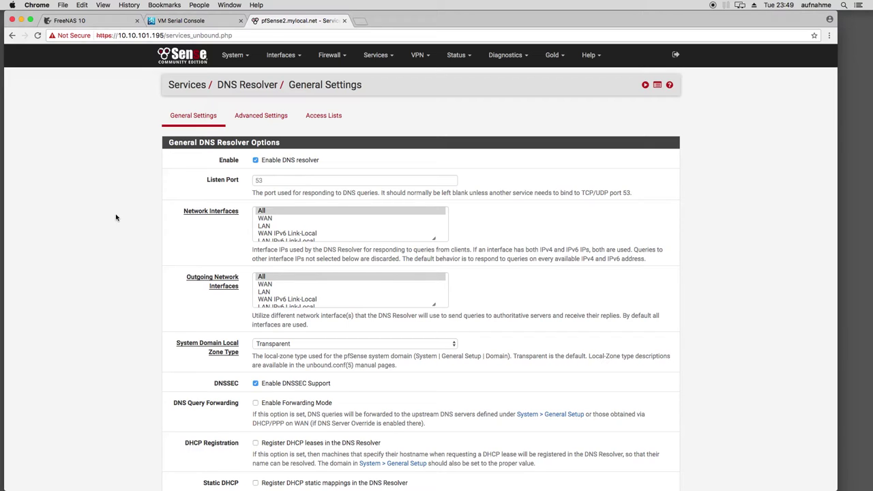
pyautogui.scroll(-5, 116, 218)
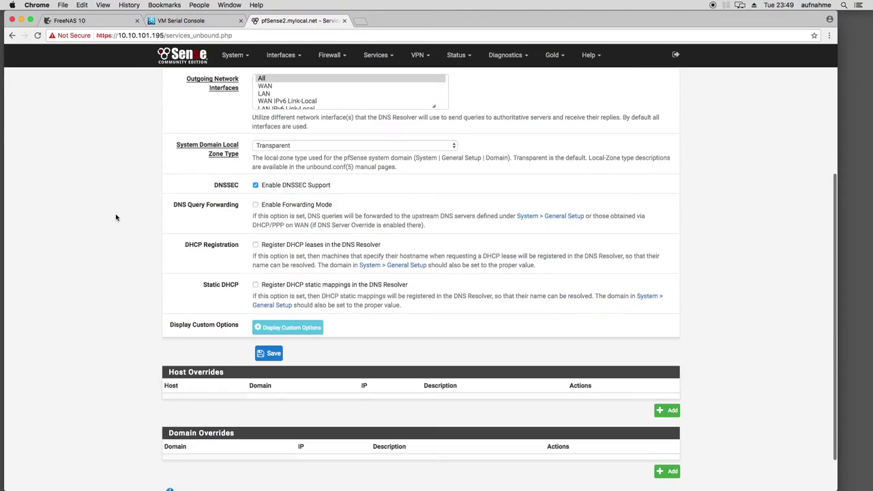
pyautogui.scroll(-1, 116, 217)
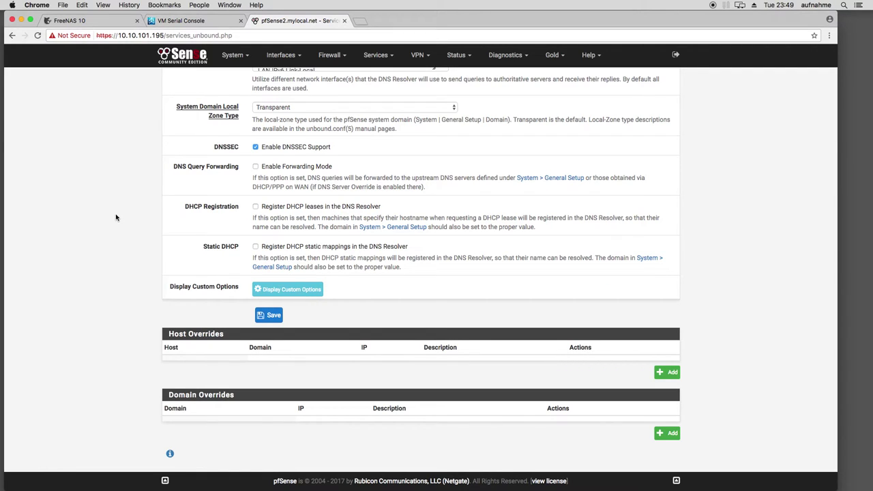
pyautogui.scroll(6, 116, 217)
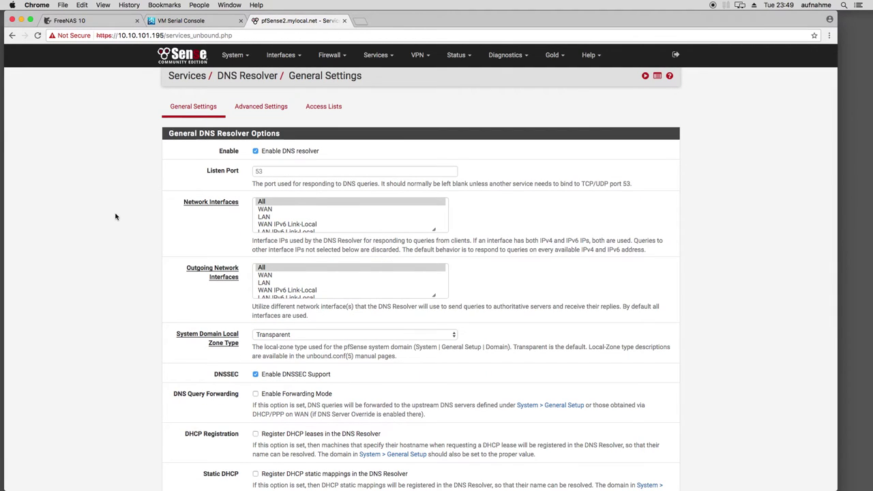
pyautogui.scroll(-3, 133, 220)
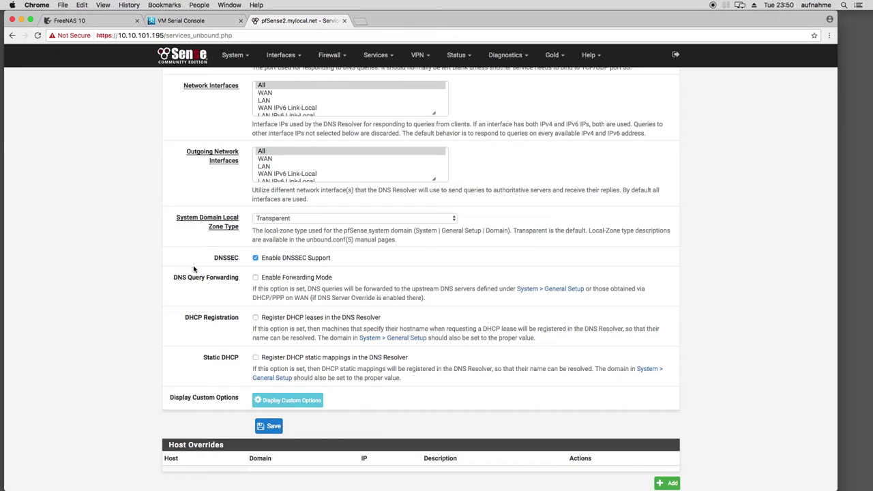
pyautogui.scroll(1, 196, 229)
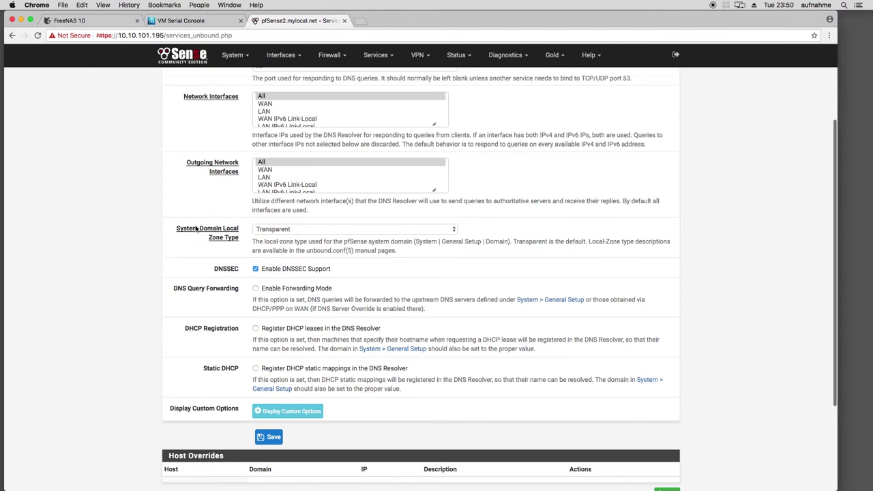
pyautogui.scroll(5, 196, 230)
# View the DNS Resolver Advanced Settings, then the empty Access Lists
pyautogui.click(258, 117)
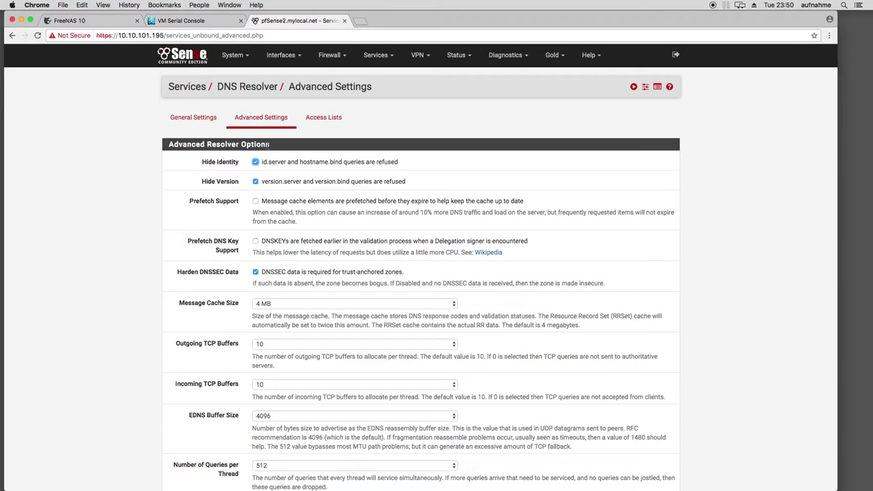
pyautogui.scroll(-5, 232, 243)
pyautogui.scroll(5, 271, 204)
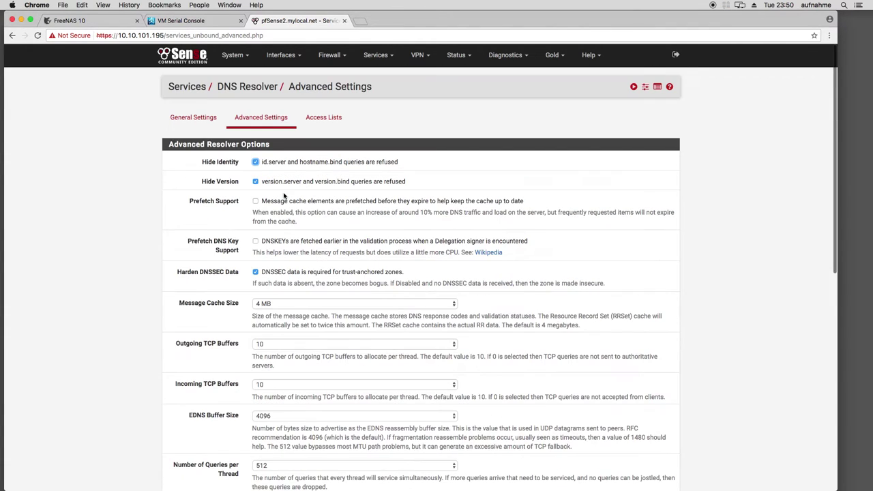
pyautogui.click(322, 121)
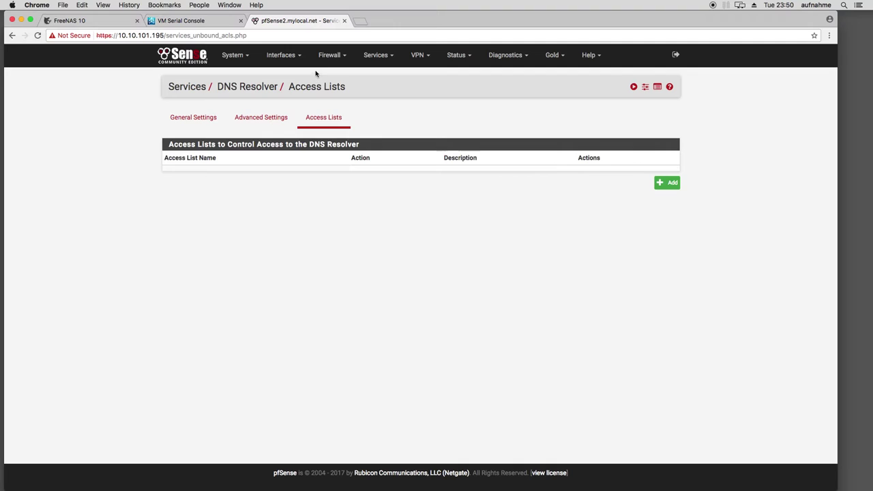
# Visit the LAN DHCP Server page, then review the disabled DNS Forwarder settings
pyautogui.moveTo(378, 56)
pyautogui.click(385, 104)
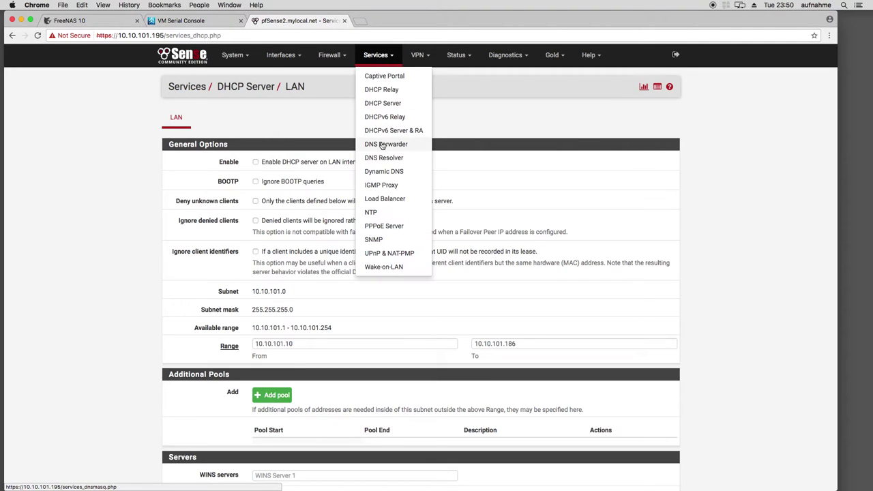
pyautogui.click(387, 143)
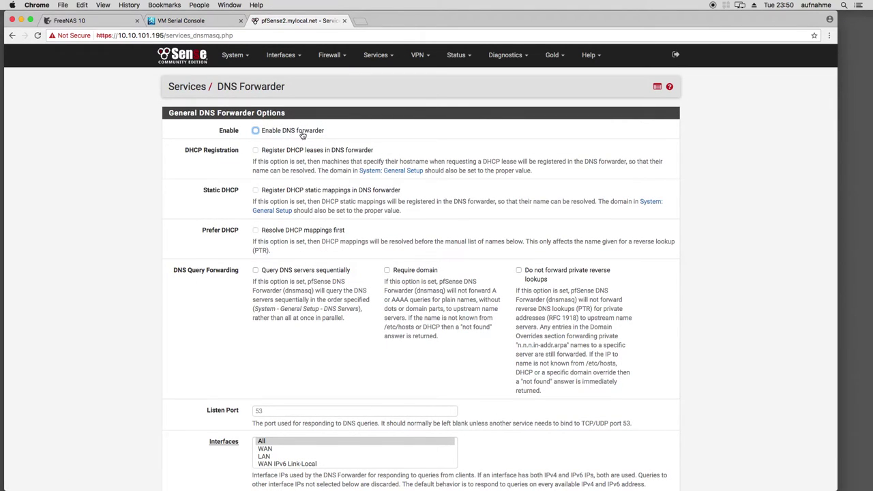
pyautogui.scroll(-10, 279, 141)
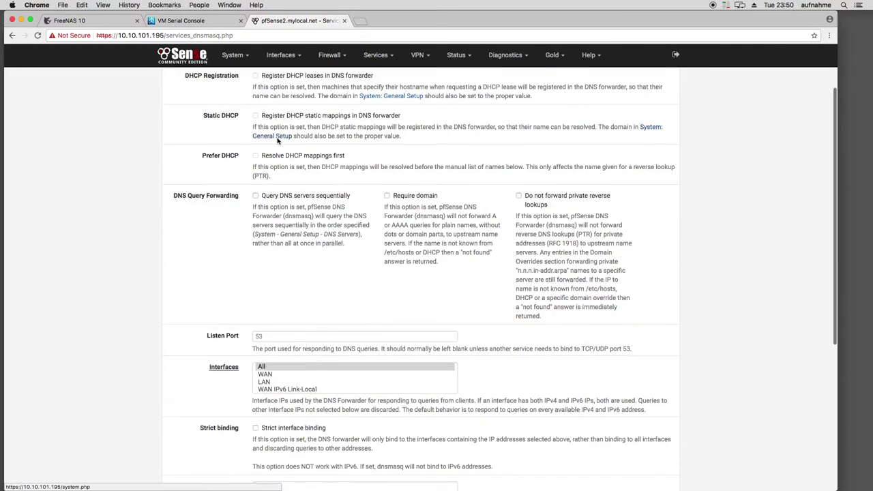
pyautogui.scroll(10, 267, 158)
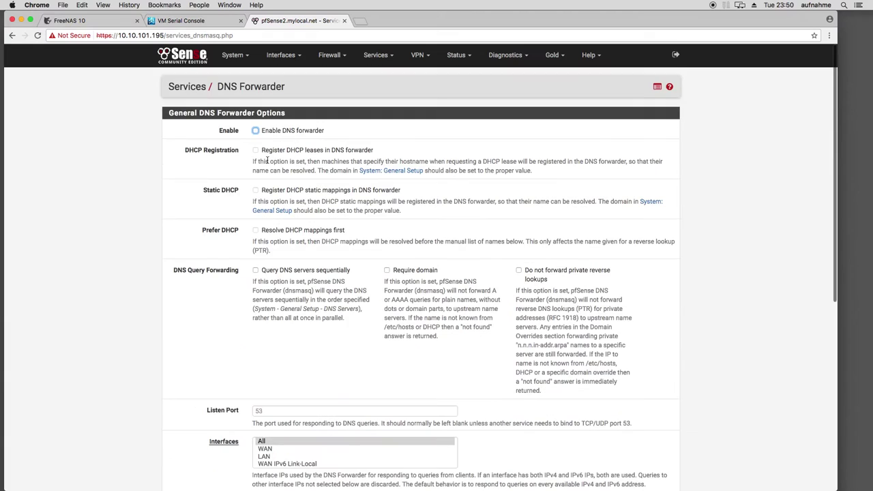
# Go to the Dynamic DNS clients page, which lists no clients
pyautogui.click(372, 55)
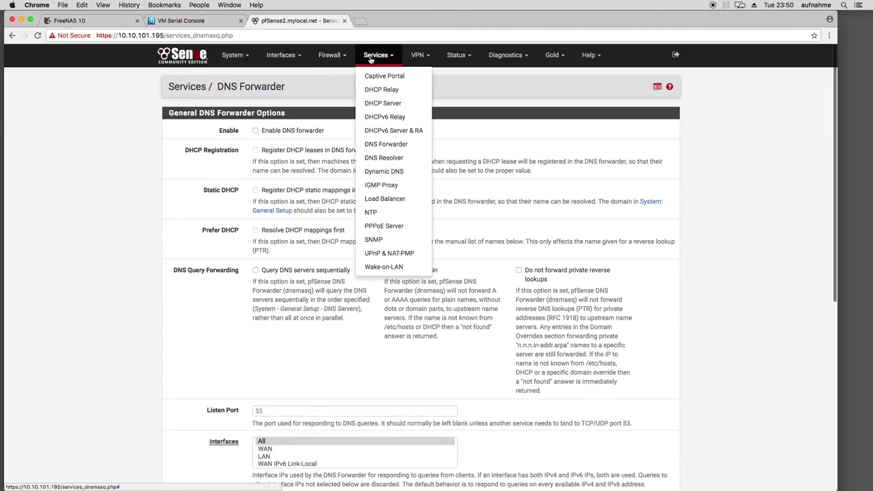
pyautogui.click(337, 56)
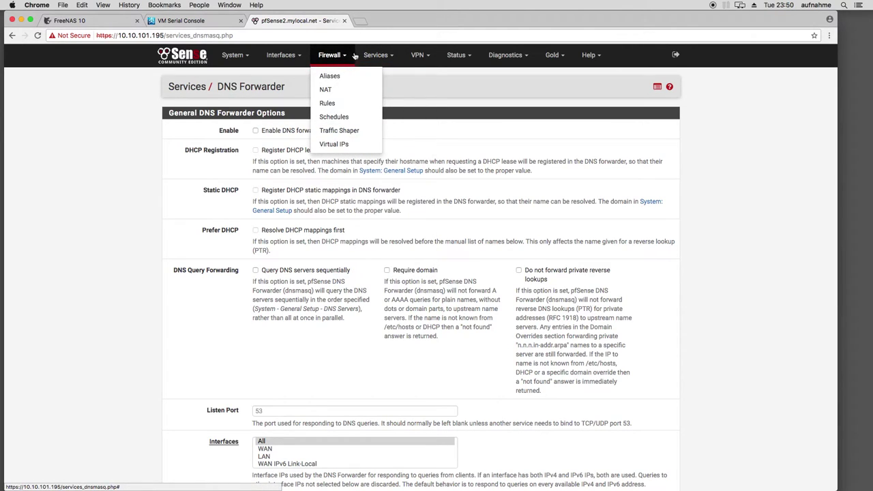
pyautogui.click(375, 55)
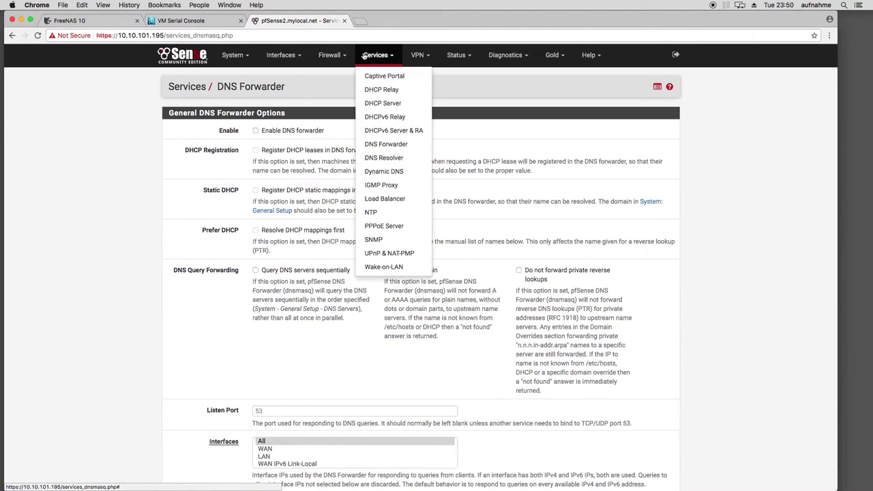
pyautogui.click(386, 175)
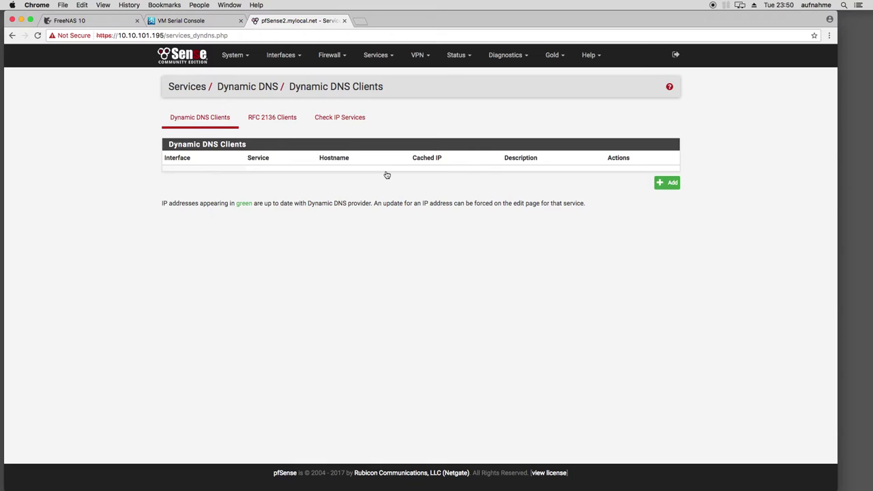
# Add a new Dynamic DNS client and check service types, leaving All-Inkl.com on WAN
pyautogui.click(377, 56)
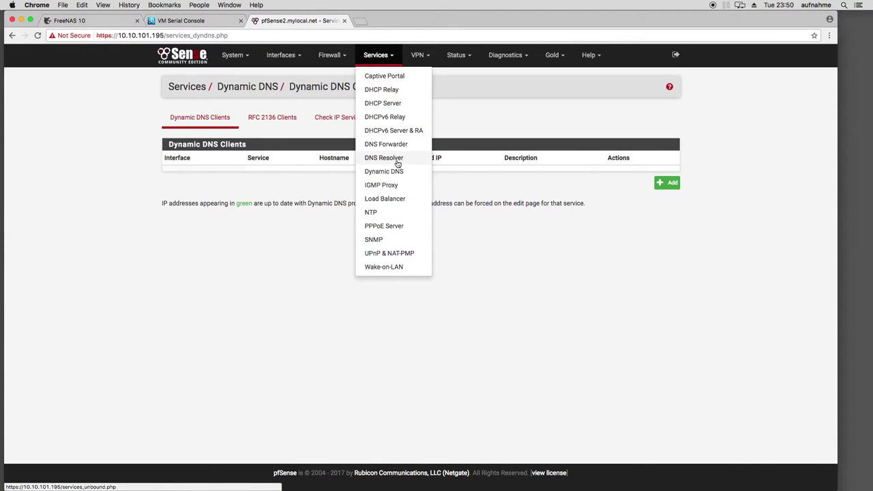
pyautogui.click(665, 184)
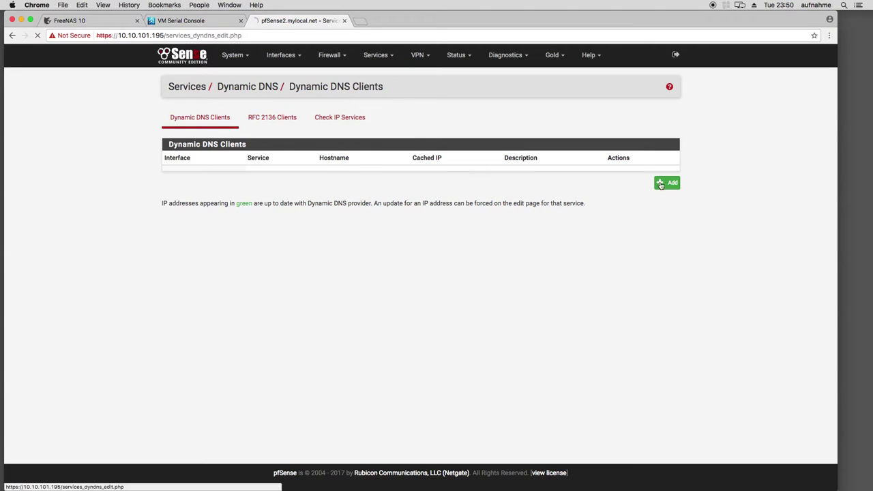
pyautogui.click(298, 153)
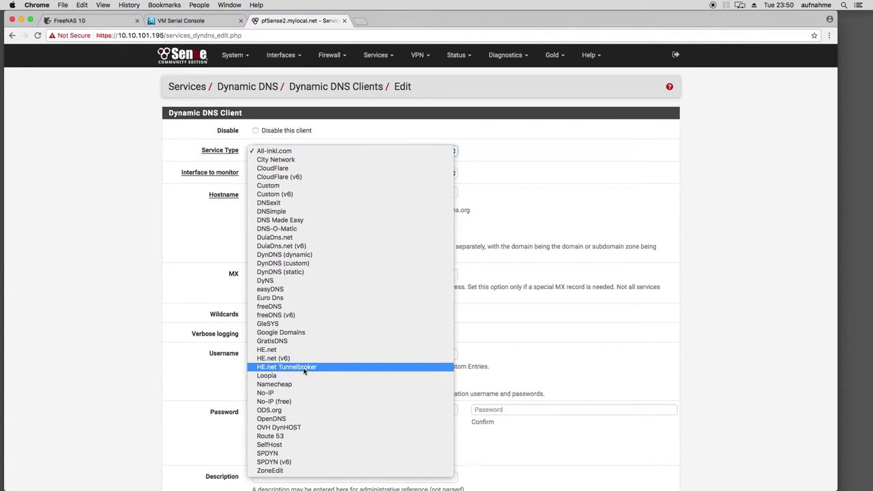
pyautogui.click(60, 360)
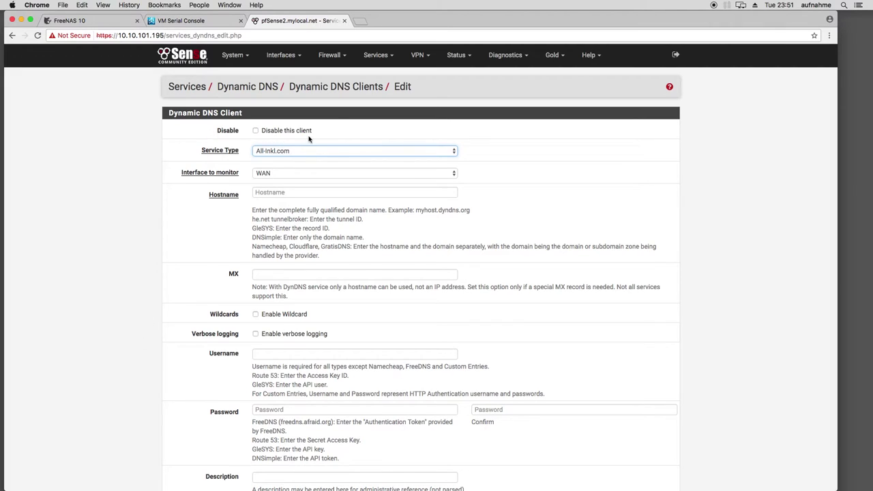
pyautogui.click(375, 58)
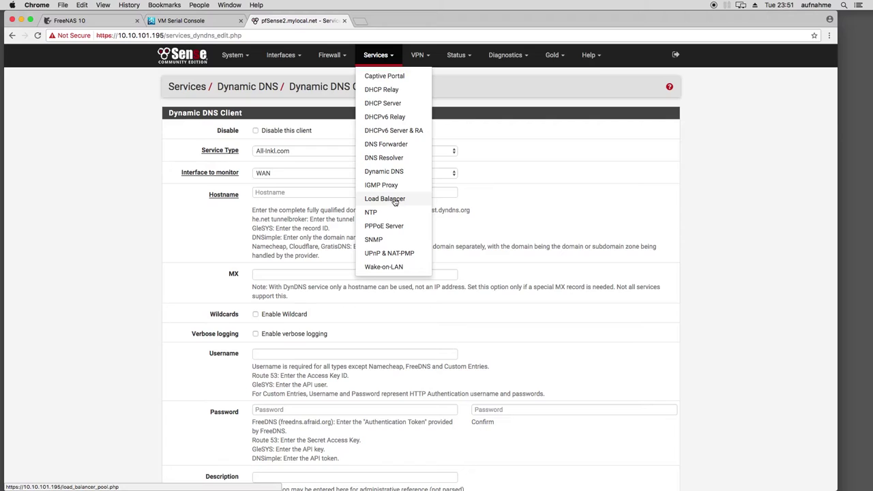
# Look at the Load Balancer pools page, then the SNMP settings
pyautogui.click(394, 202)
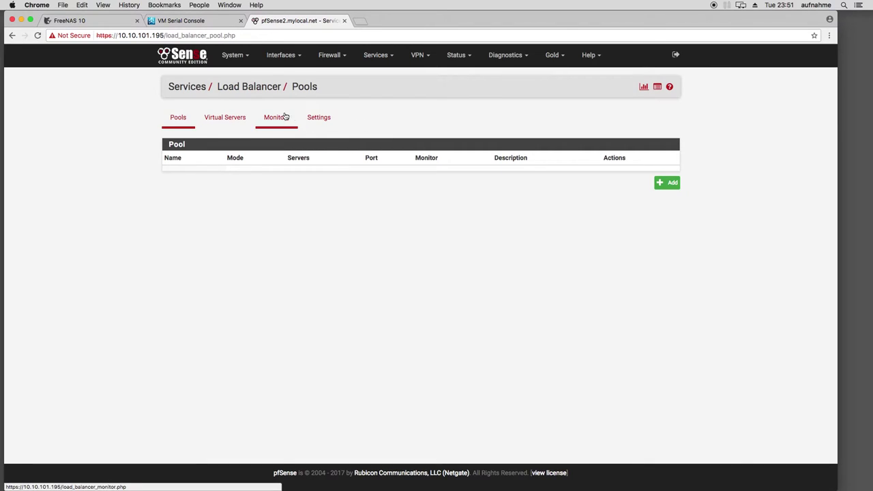
pyautogui.click(372, 57)
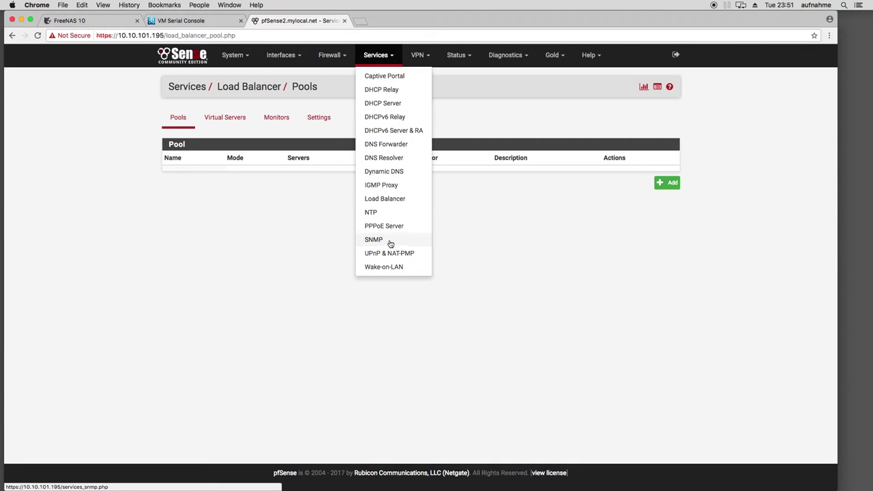
pyautogui.click(383, 242)
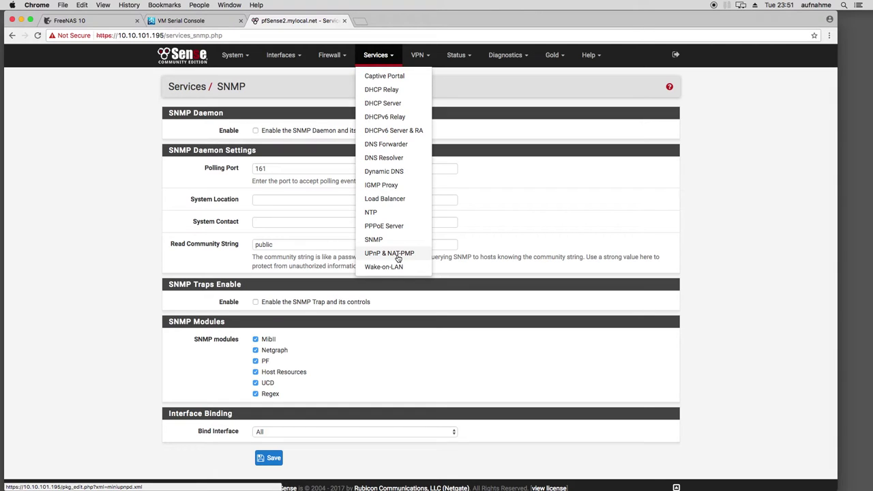
# Review the UPnP & NAT-PMP settings, then the Wake-on-LAN page
pyautogui.click(399, 256)
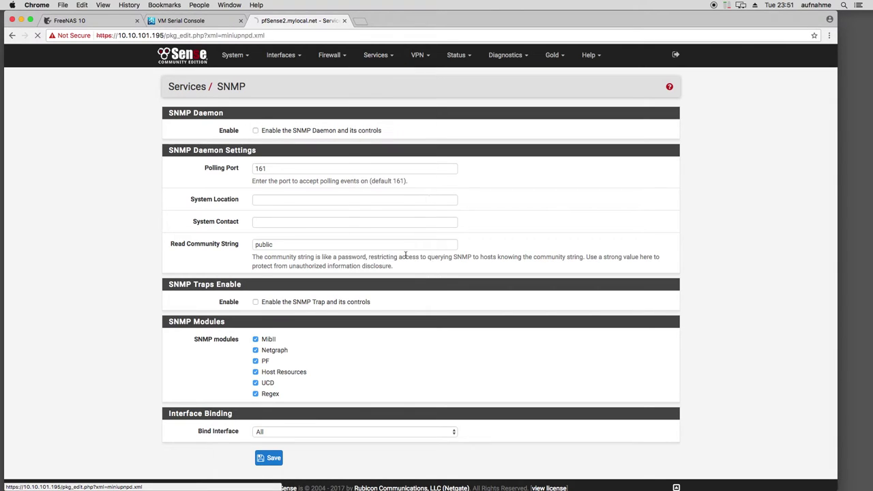
pyautogui.scroll(-5, 200, 232)
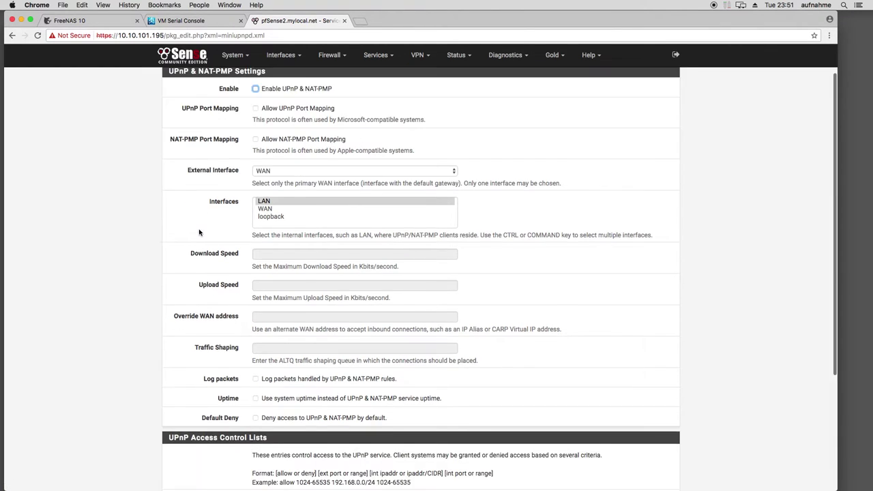
pyautogui.scroll(5, 199, 233)
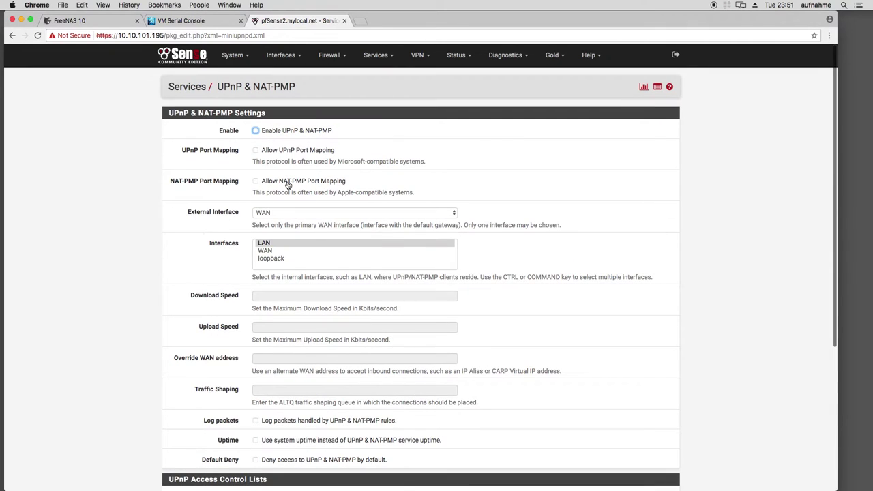
pyautogui.click(376, 54)
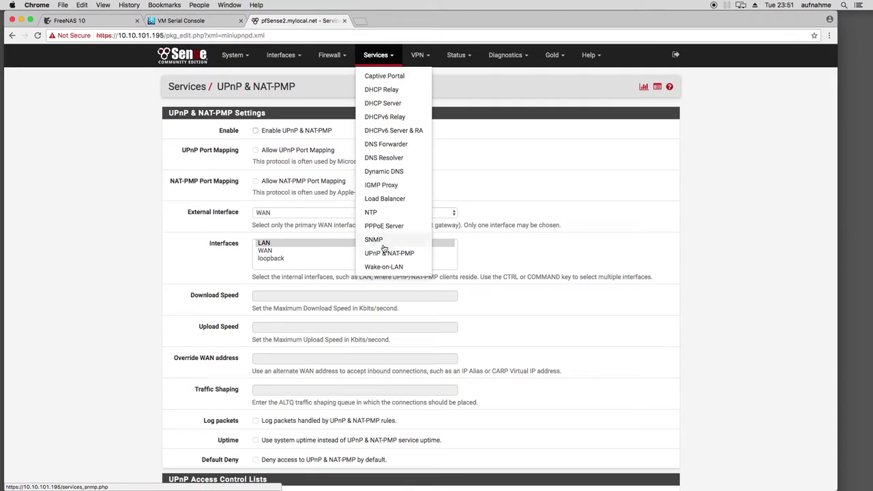
pyautogui.click(385, 268)
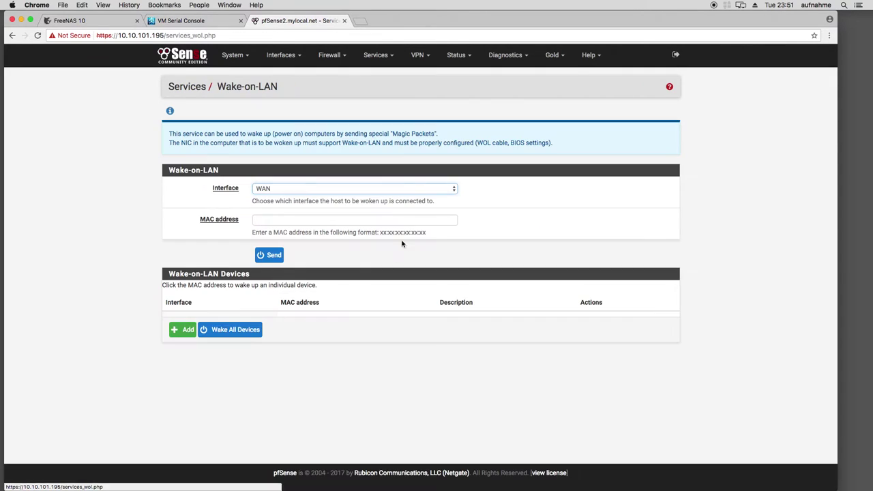
pyautogui.click(417, 55)
pyautogui.click(376, 93)
# Check the OpenVPN Servers list and Cert. Manager certificates, then return to OpenVPN Servers
pyautogui.click(418, 55)
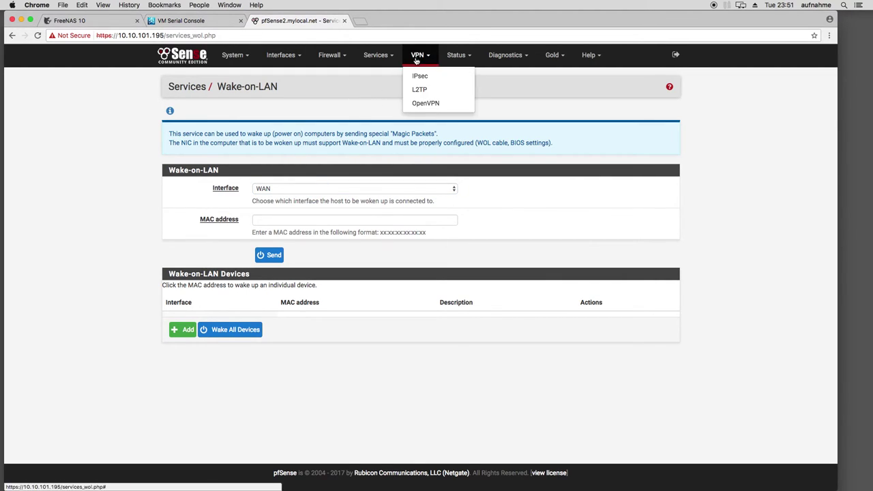
pyautogui.click(435, 105)
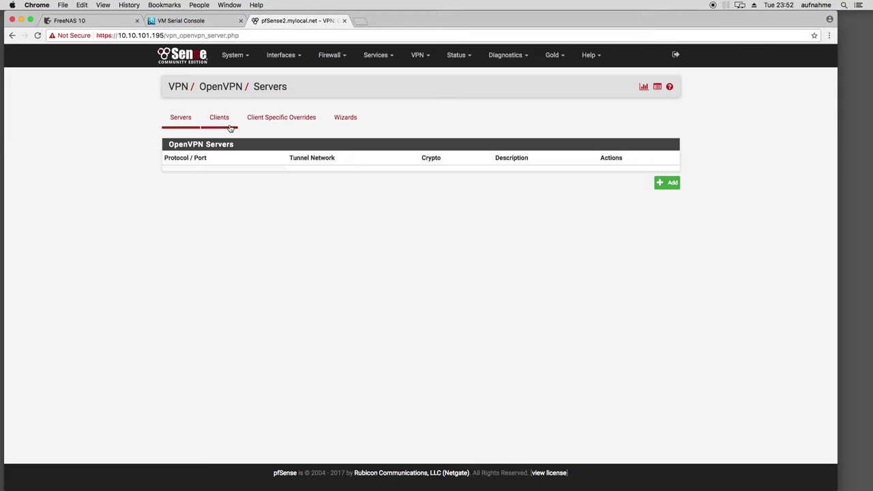
pyautogui.click(236, 59)
pyautogui.click(243, 90)
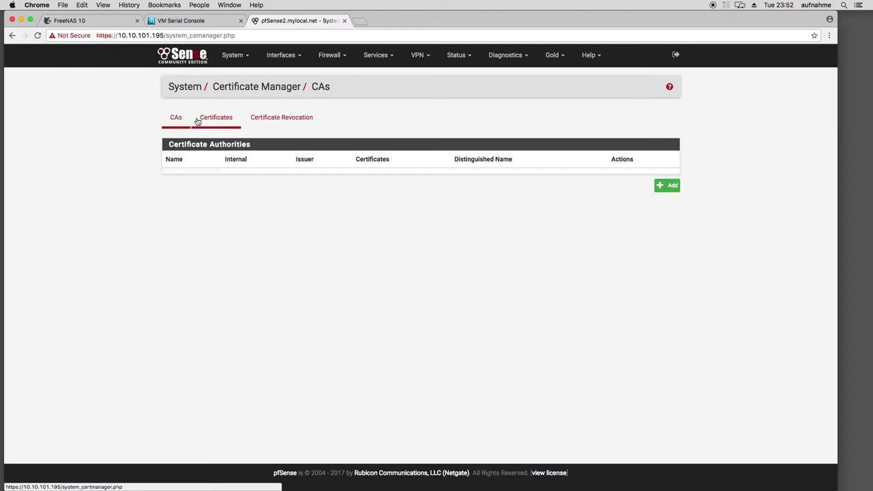
pyautogui.click(206, 122)
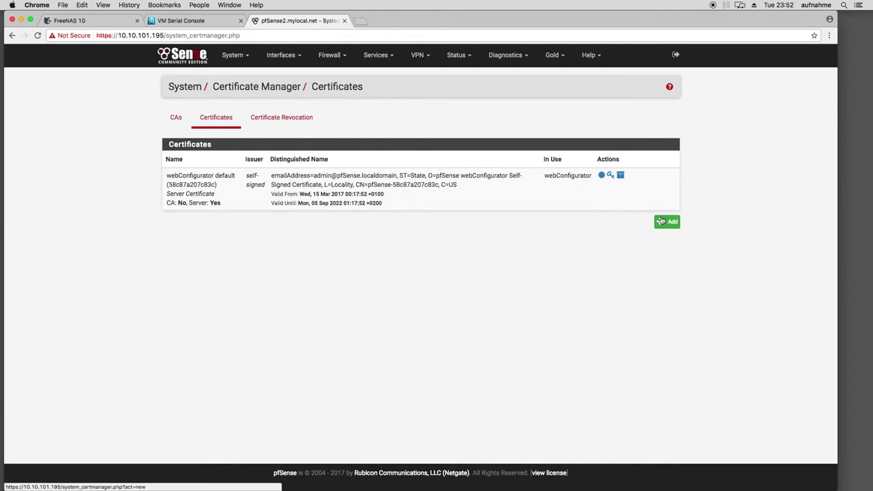
pyautogui.click(419, 57)
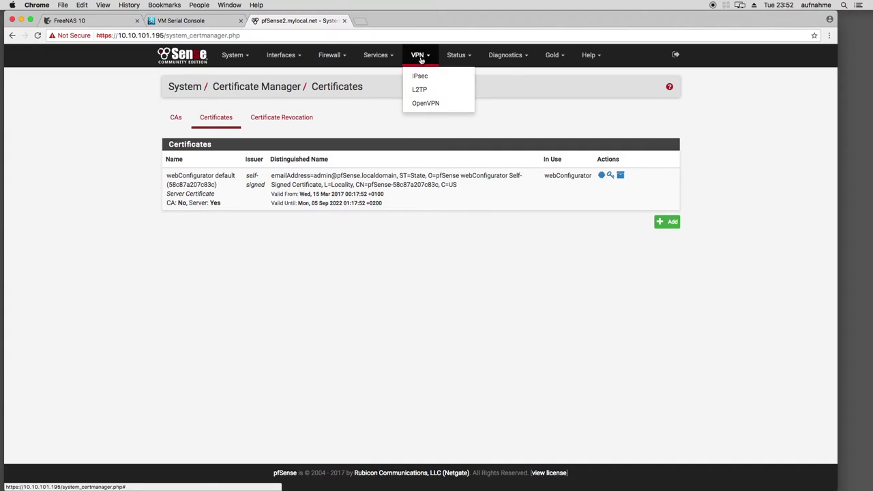
pyautogui.click(430, 103)
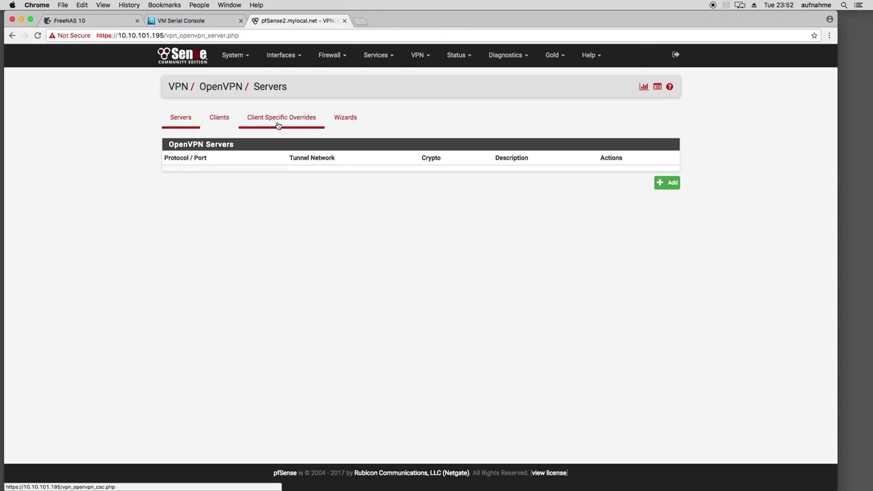
pyautogui.click(232, 55)
# Try installing openvpn-client-export from Available Packages, then return to OpenVPN Servers
pyautogui.click(243, 144)
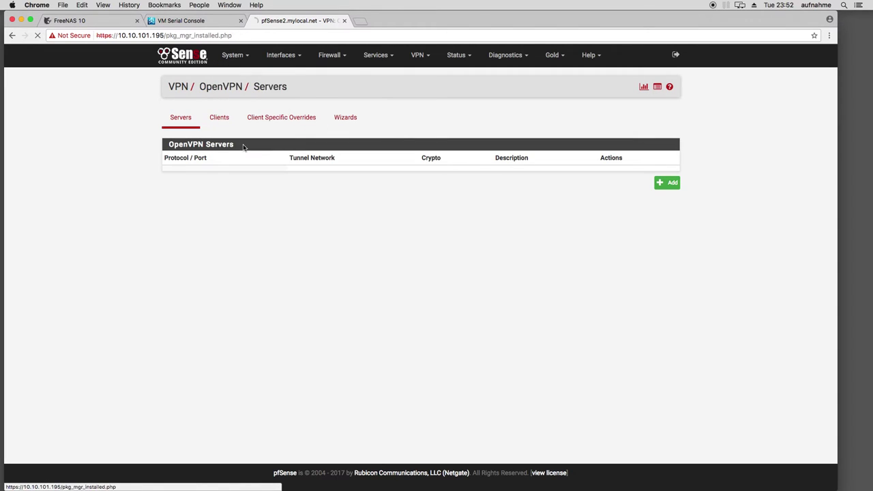
pyautogui.click(251, 125)
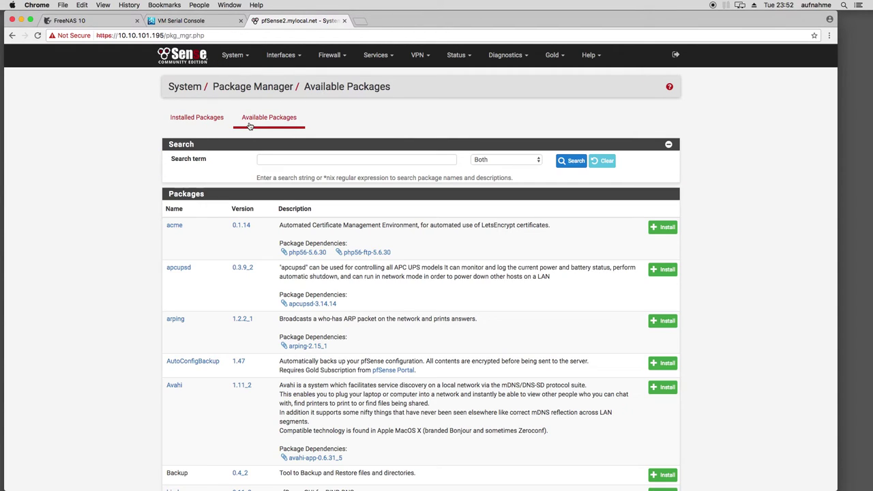
pyautogui.press('super+f')
pyautogui.write('export')
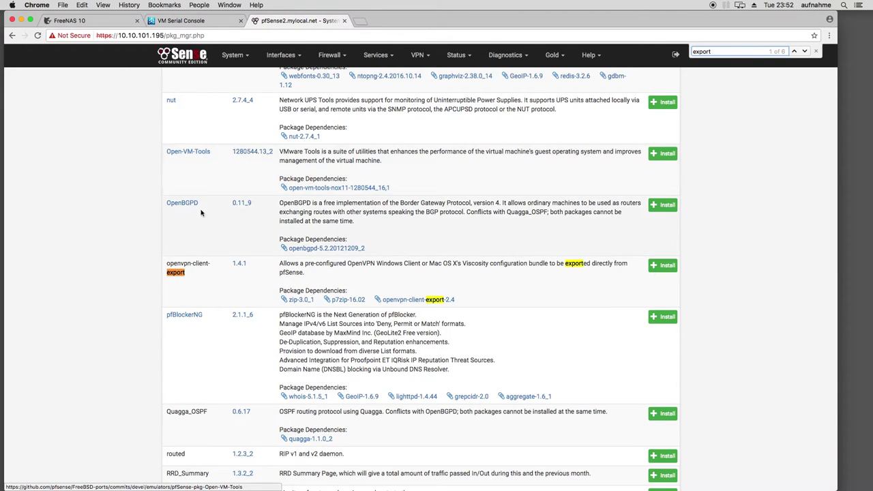
pyautogui.click(656, 265)
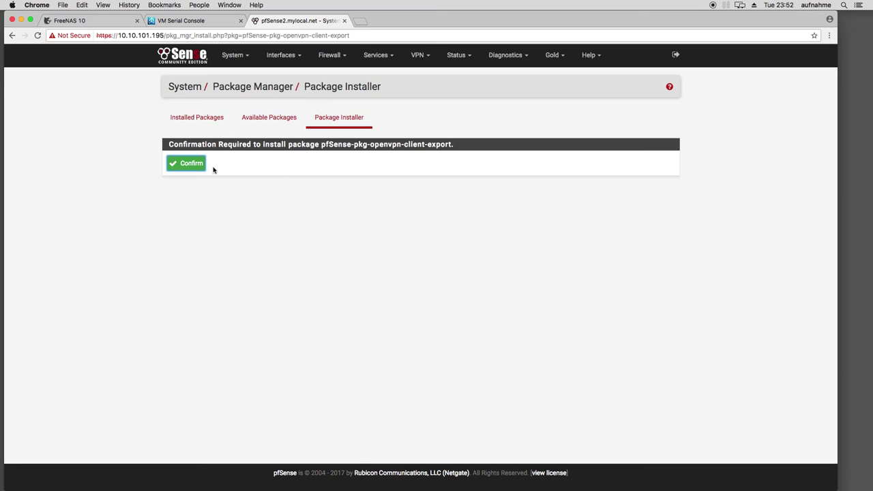
pyautogui.click(193, 167)
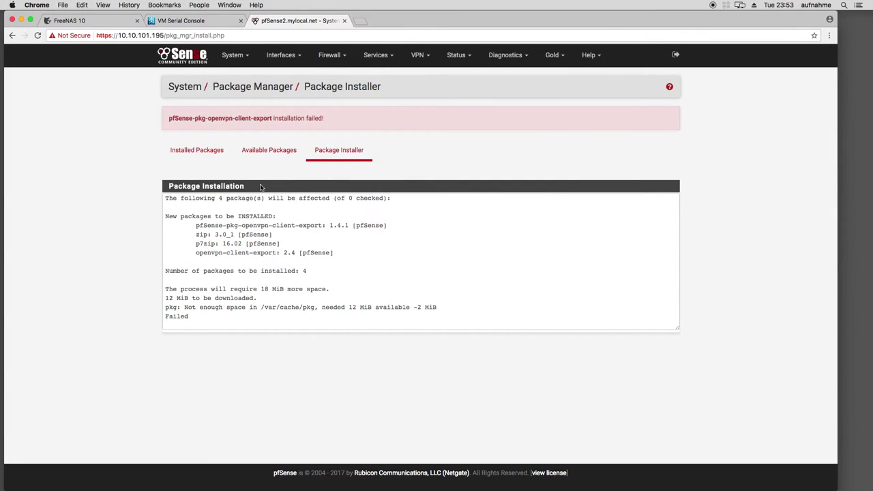
pyautogui.moveTo(418, 55)
pyautogui.click(424, 102)
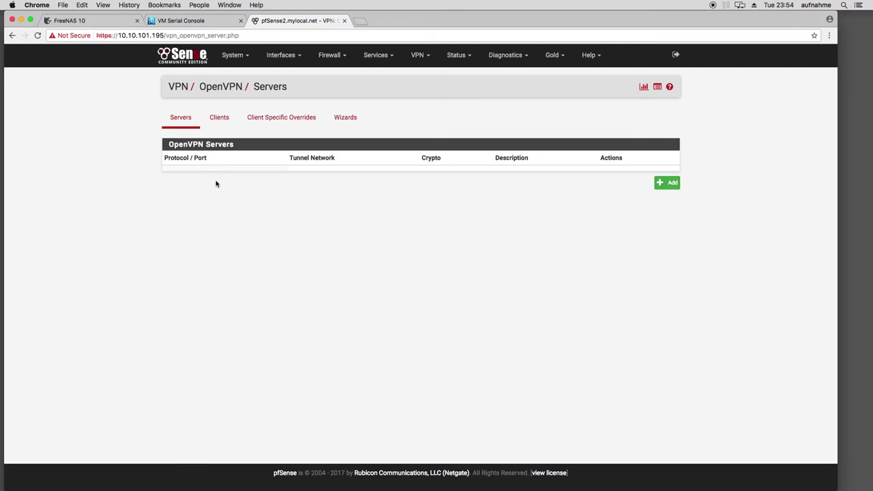
# Browse the VPN, Status and Diagnostics navbar menus, leaving the Status page list open
pyautogui.click(418, 59)
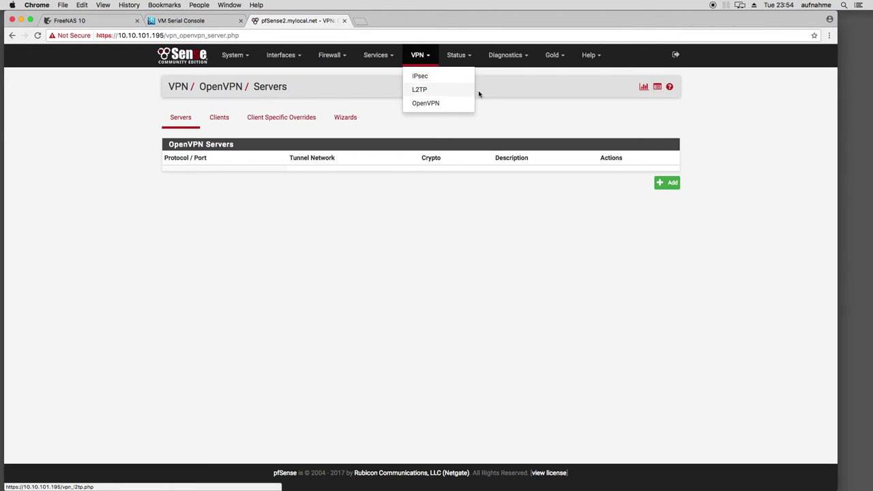
pyautogui.click(455, 55)
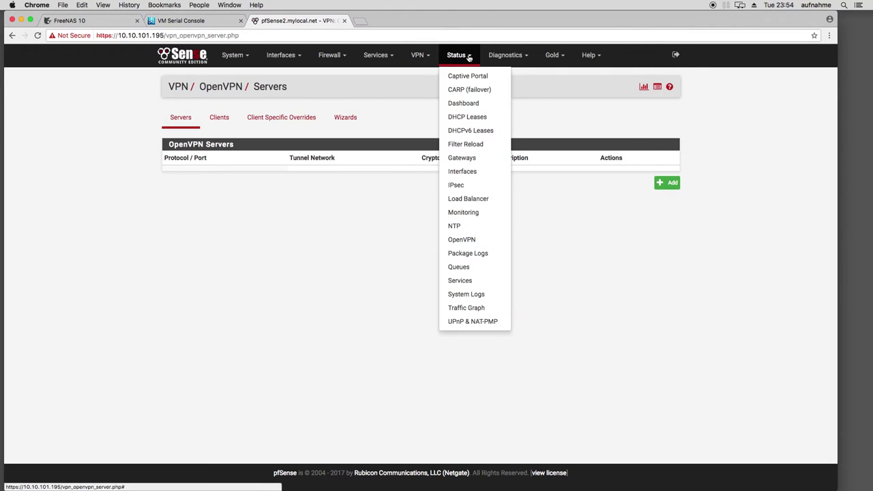
pyautogui.click(552, 185)
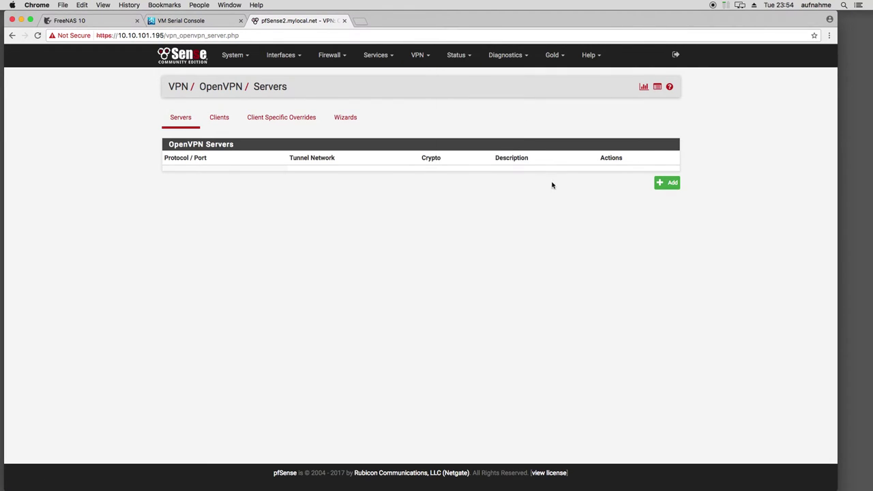
pyautogui.click(459, 62)
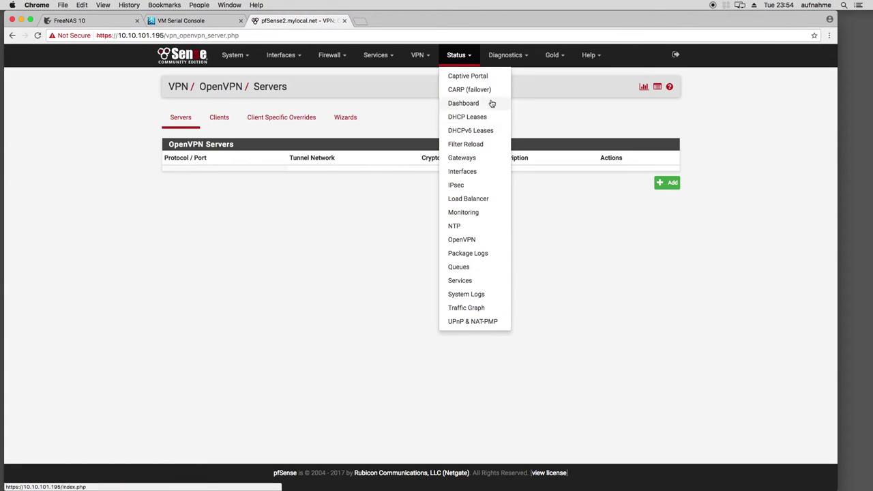
pyautogui.click(505, 57)
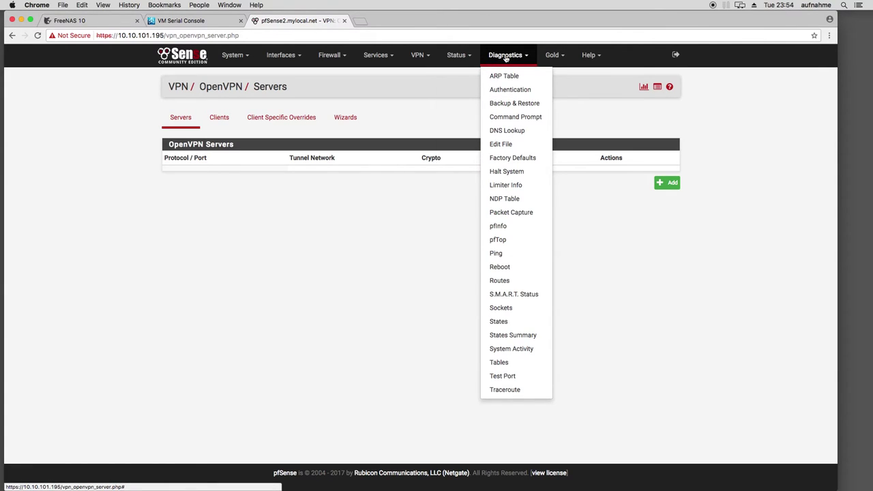
pyautogui.click(469, 57)
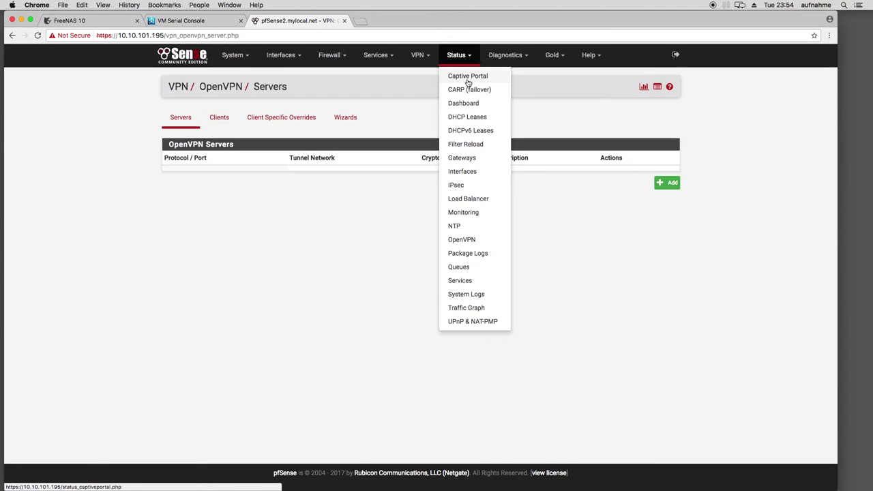
# Open the Status Dashboard and scroll through its widgets
pyautogui.click(472, 104)
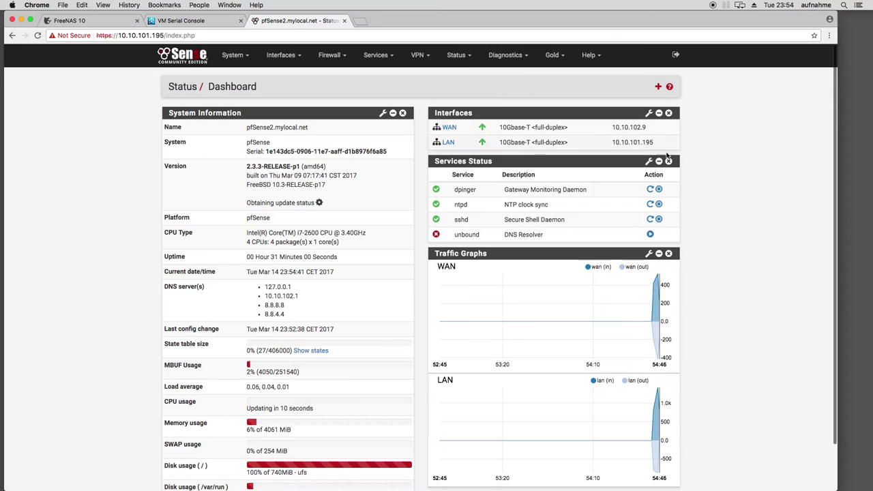
pyautogui.scroll(-1, 634, 225)
pyautogui.moveTo(628, 292)
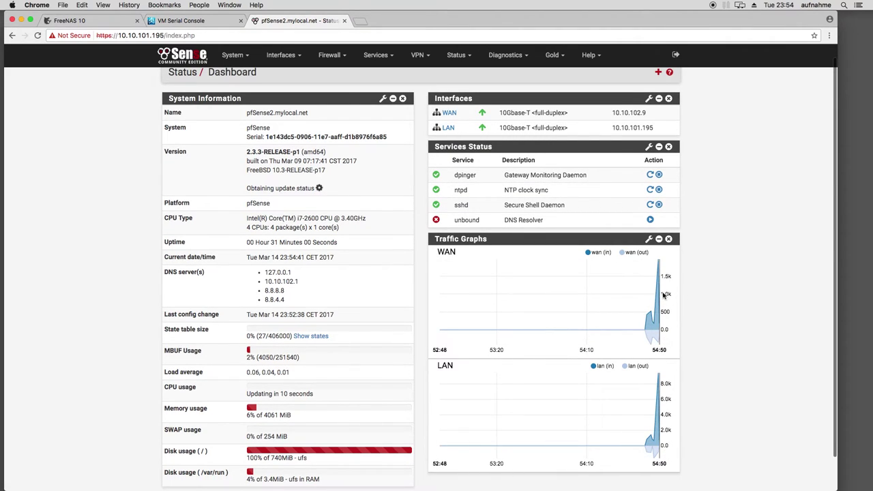
pyautogui.scroll(1, 648, 294)
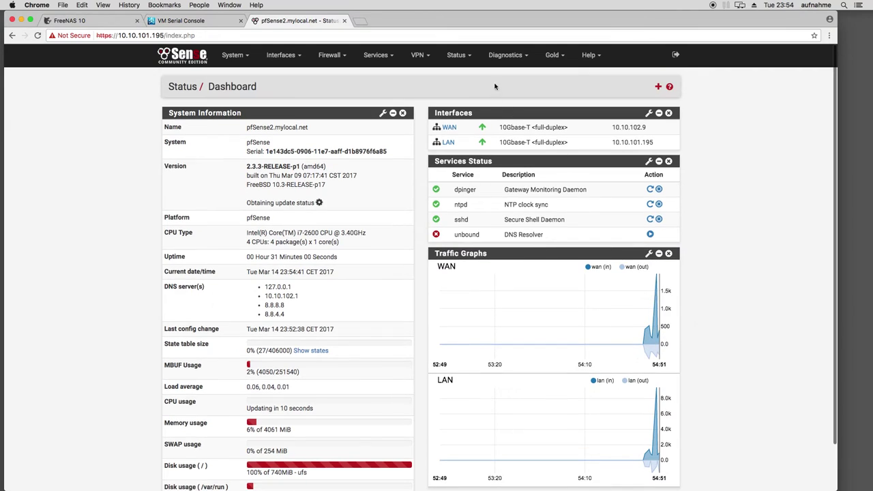
# Go to Status > Traffic Graph to view live WAN bandwidth
pyautogui.click(506, 54)
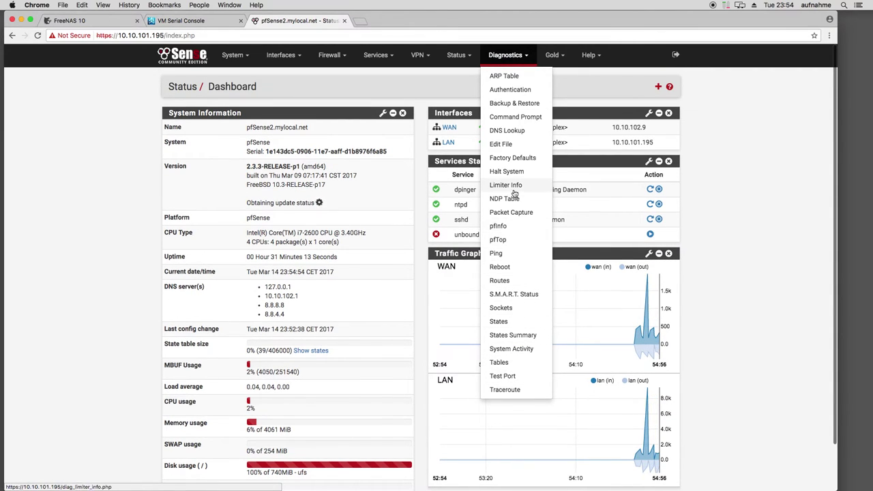
pyautogui.click(456, 55)
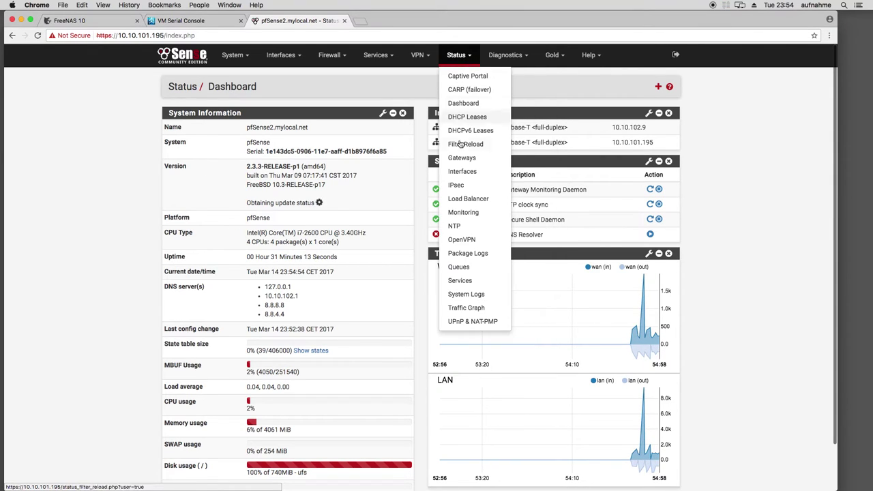
pyautogui.click(466, 308)
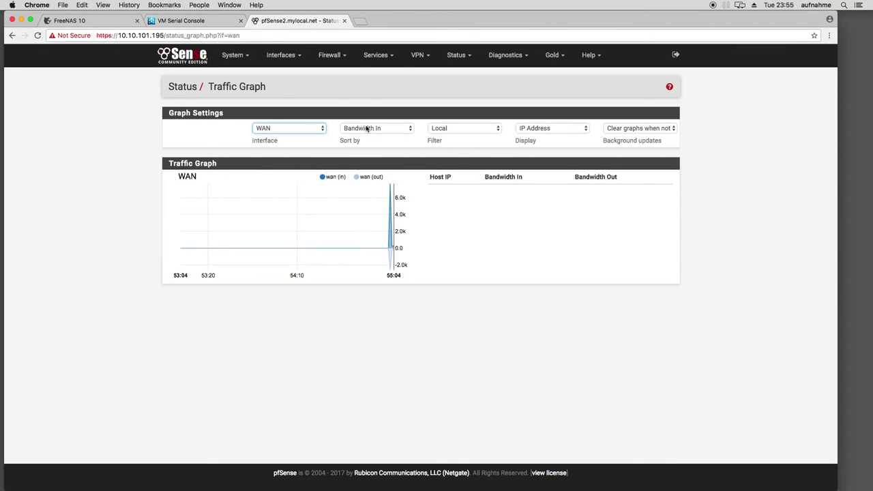
# Switch the Traffic Graph's Interface setting from WAN to LAN, then reopen the Status menu
pyautogui.click(290, 128)
pyautogui.click(290, 136)
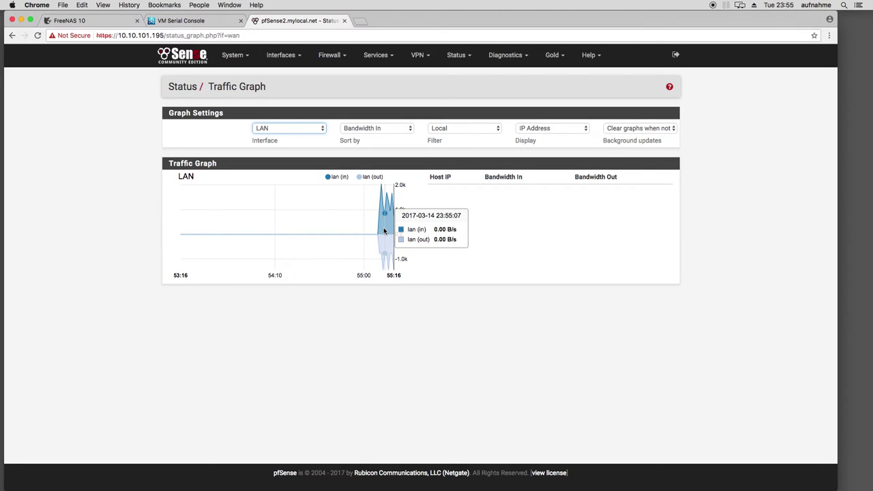
pyautogui.click(461, 58)
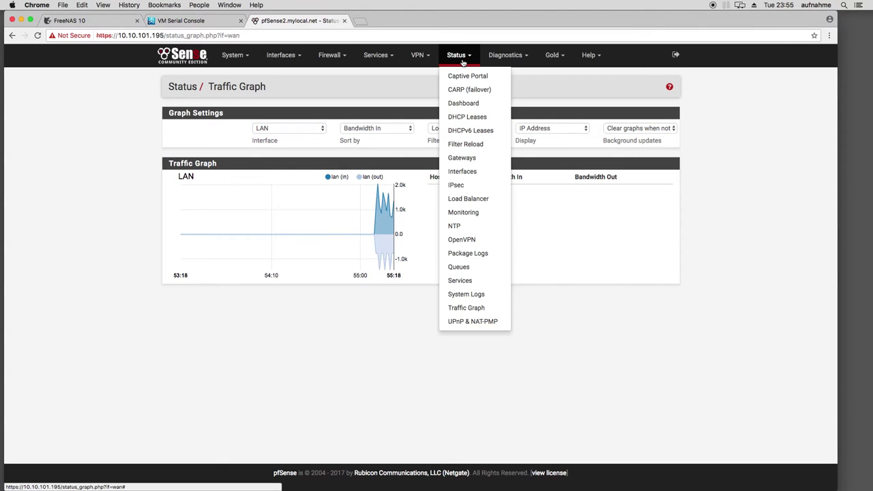
pyautogui.click(131, 214)
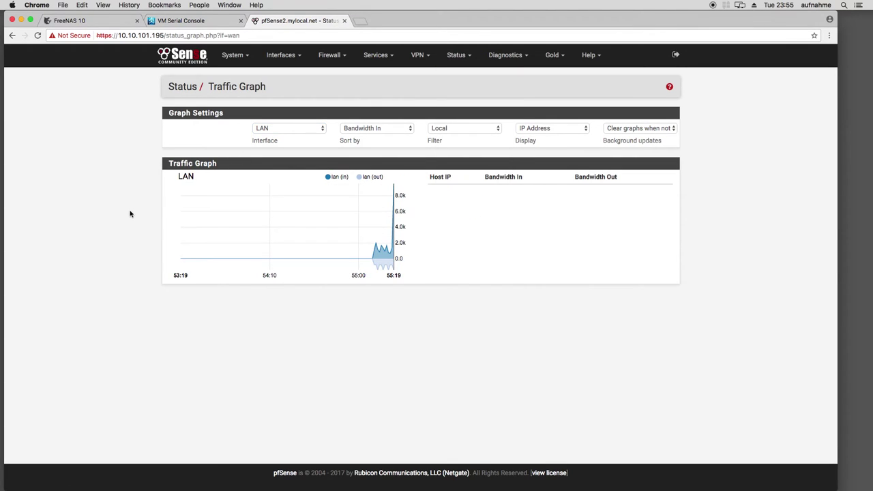
pyautogui.click(458, 61)
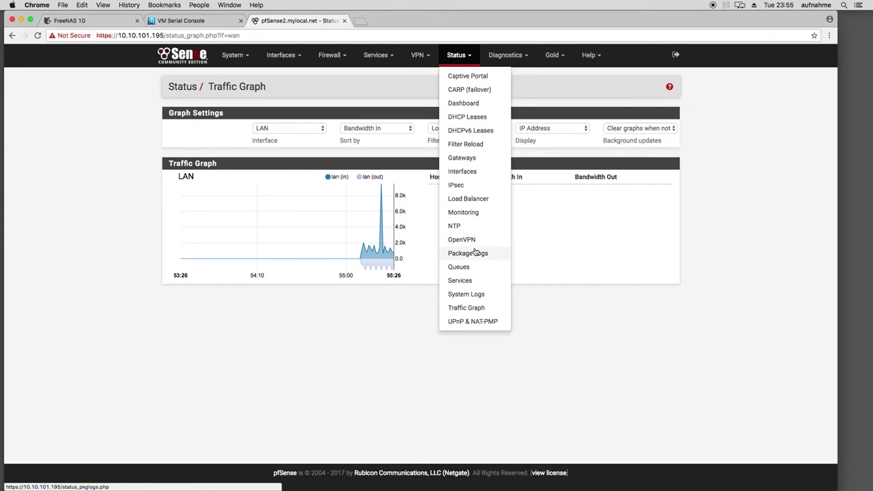
pyautogui.click(376, 338)
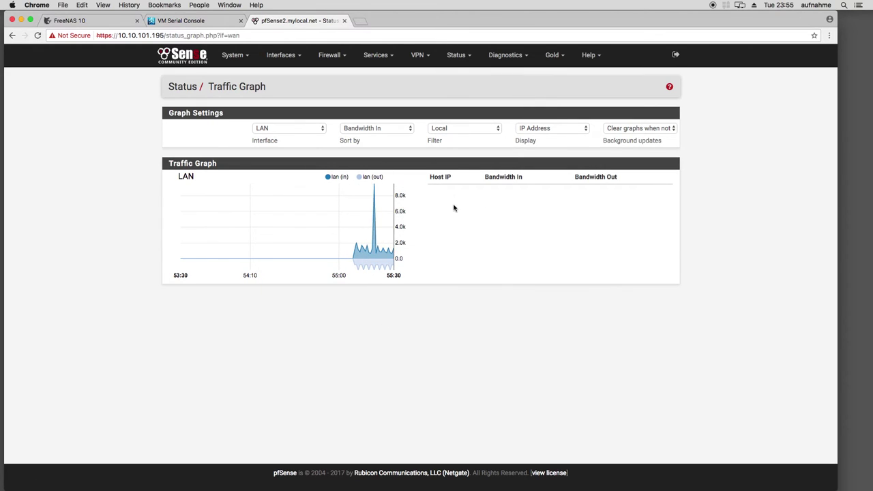
pyautogui.click(456, 54)
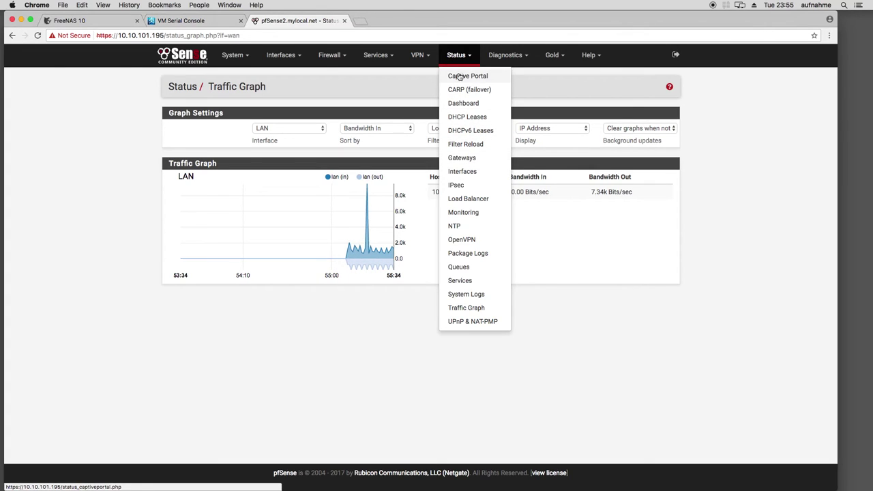
# Visit the DHCP Leases, DHCPv6 Leases and Filter Reload pages, ending on Status > Gateways
pyautogui.click(469, 117)
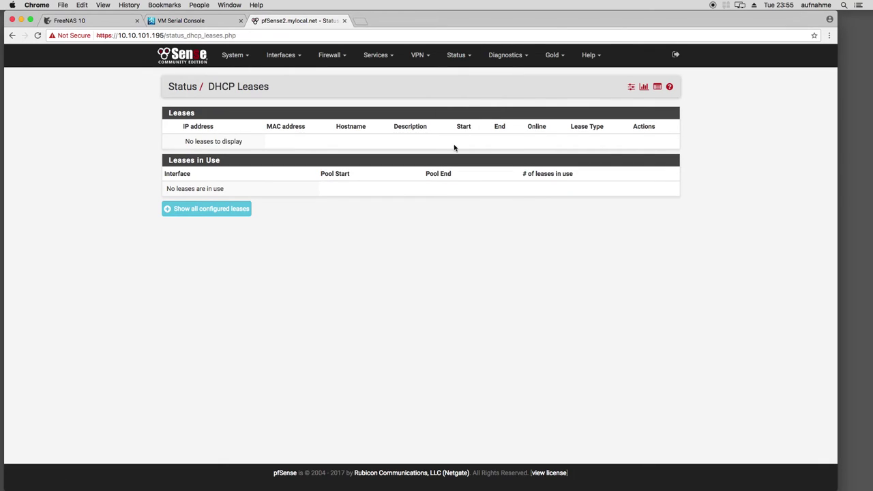
pyautogui.click(459, 58)
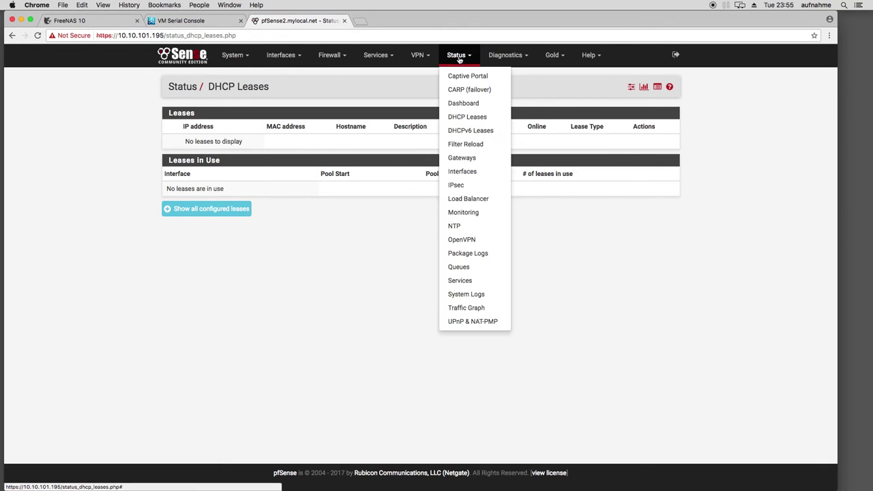
pyautogui.click(469, 133)
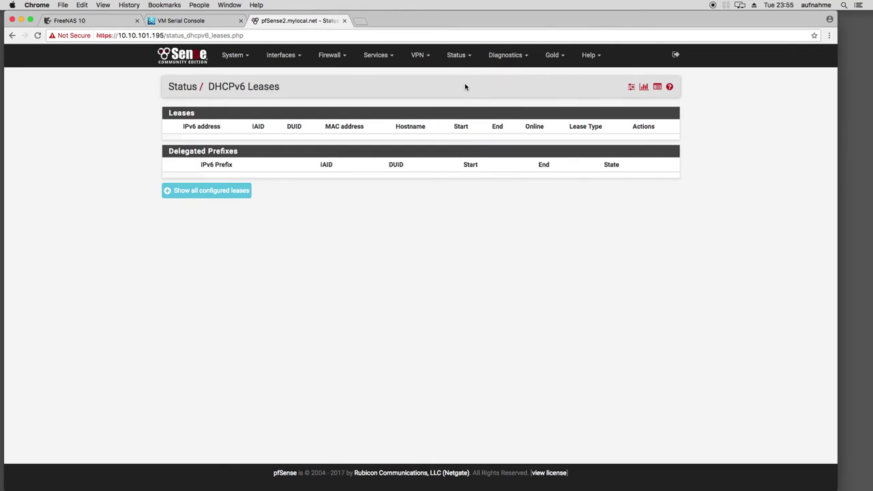
pyautogui.click(459, 57)
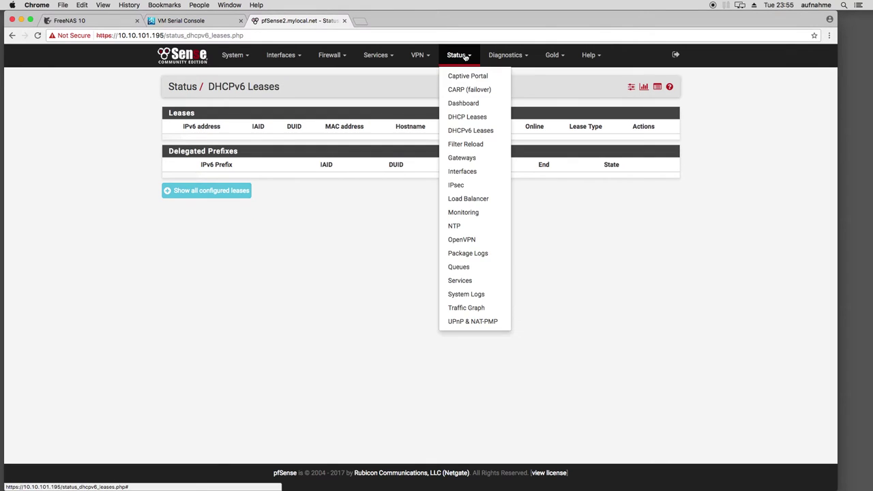
pyautogui.click(476, 147)
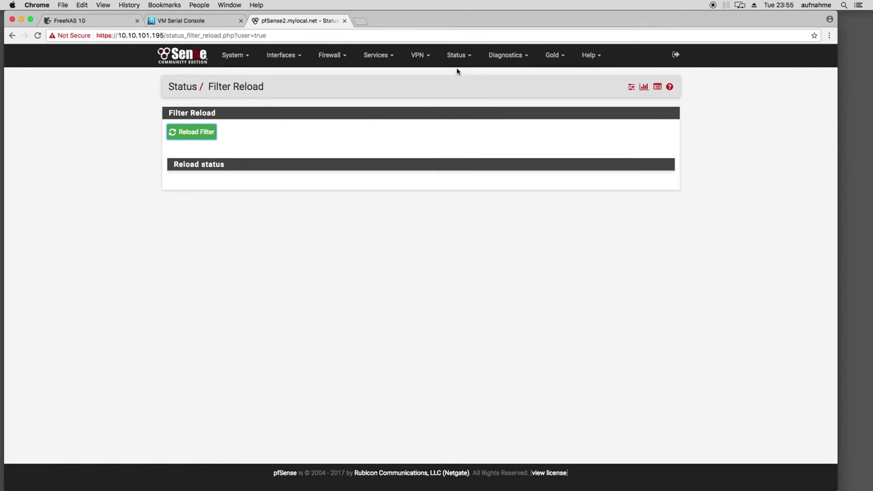
pyautogui.click(457, 57)
pyautogui.click(460, 157)
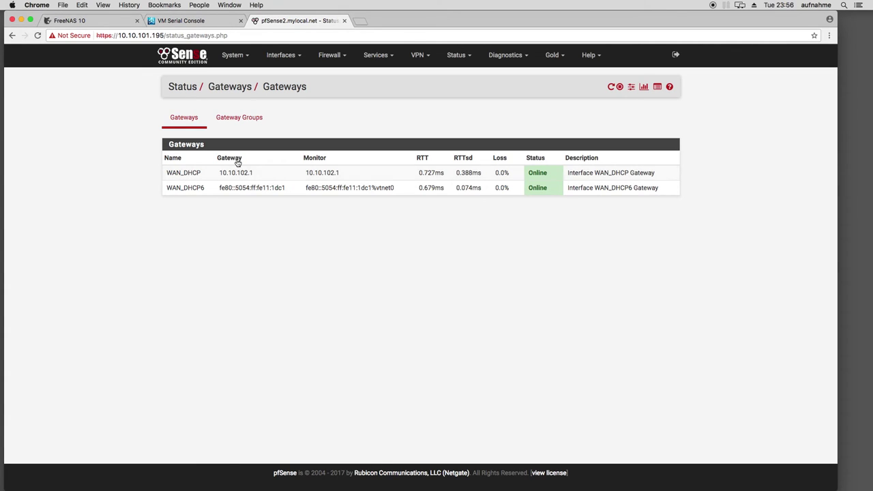
# Look over the System menu's list of settings pages twice without choosing one
pyautogui.click(236, 57)
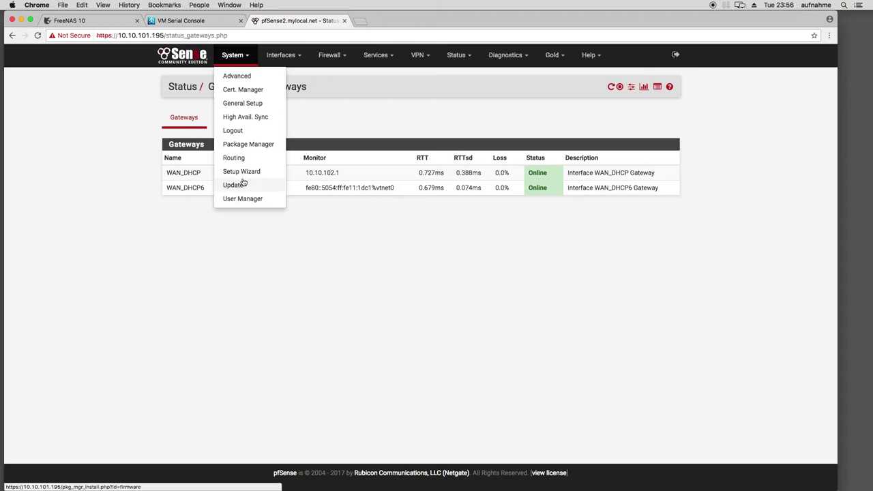
pyautogui.click(145, 133)
pyautogui.click(234, 56)
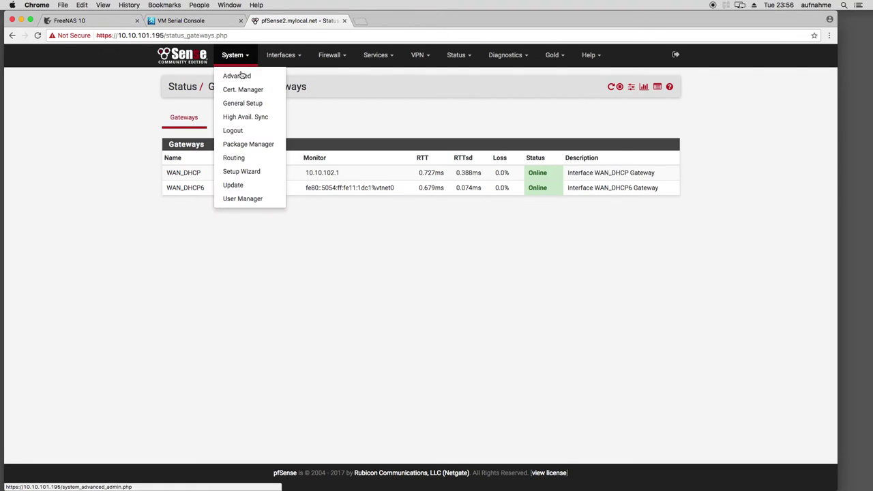
pyautogui.click(306, 226)
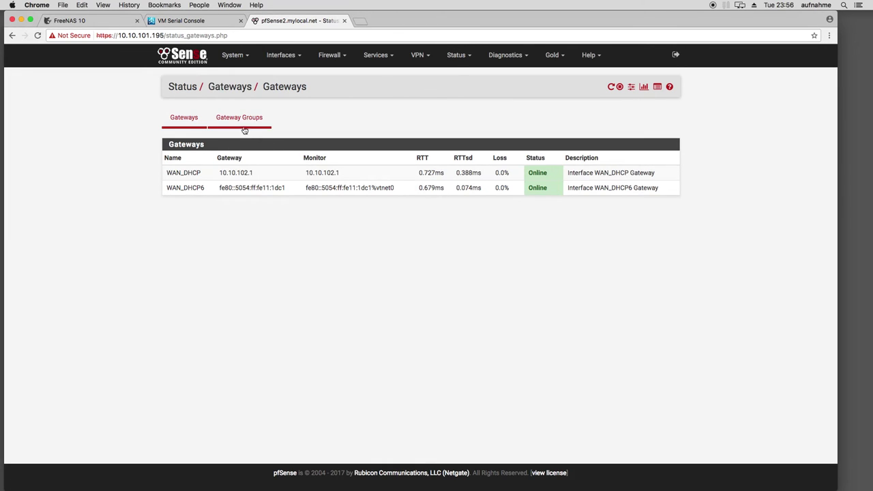
# Visit the Status Interfaces, OpenVPN and NTP pages, then open System Logs
pyautogui.click(456, 54)
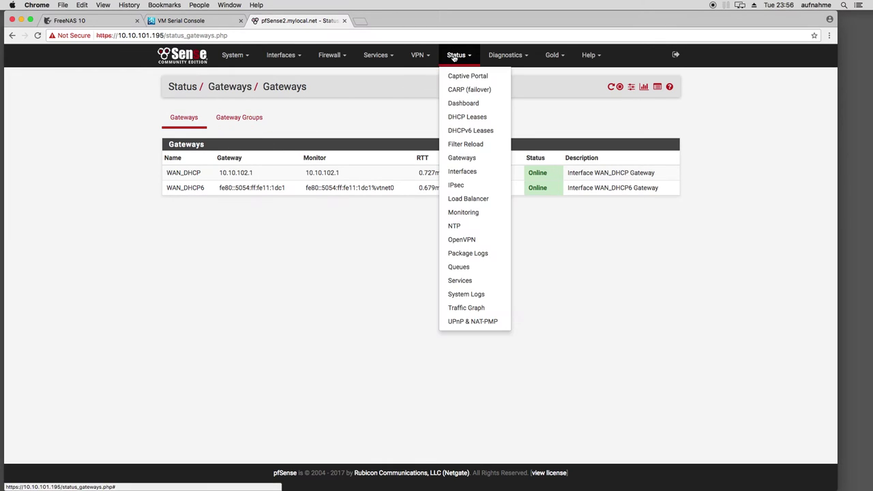
pyautogui.click(469, 175)
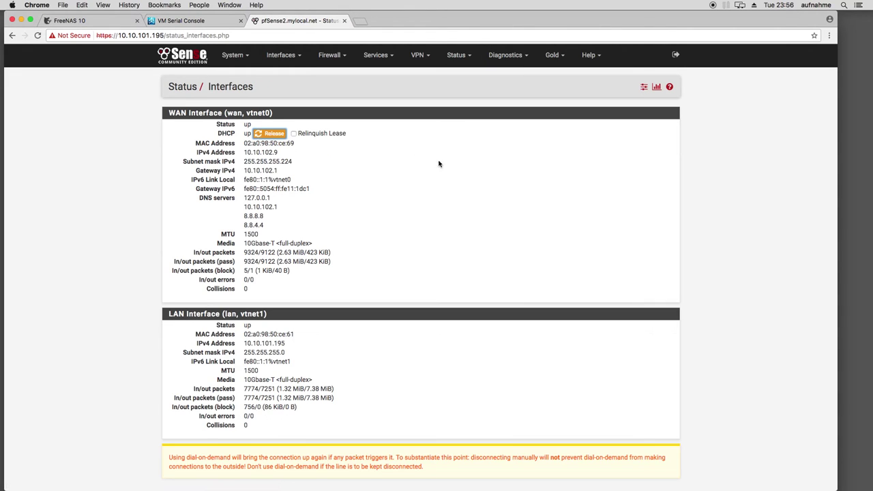
pyautogui.click(457, 55)
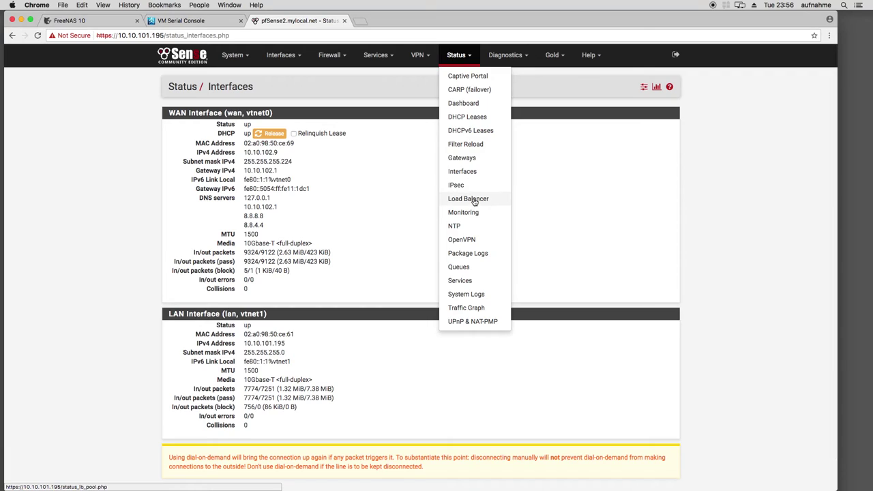
pyautogui.click(468, 240)
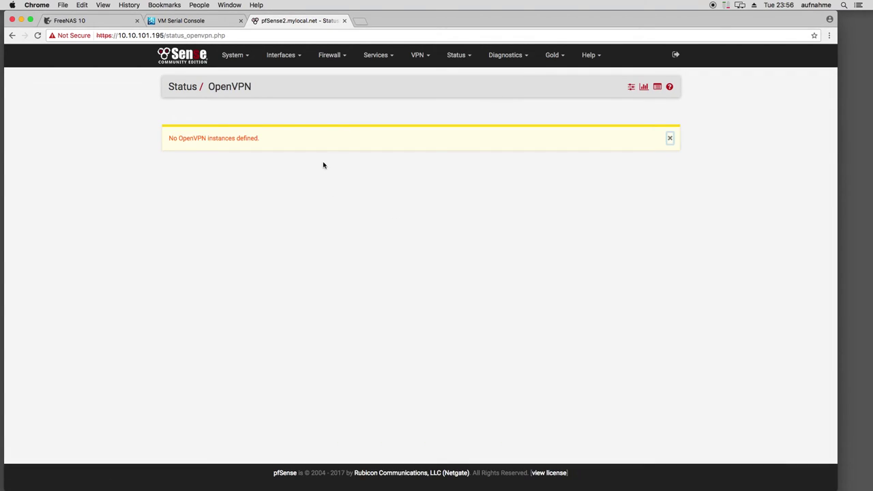
pyautogui.click(457, 55)
pyautogui.click(466, 225)
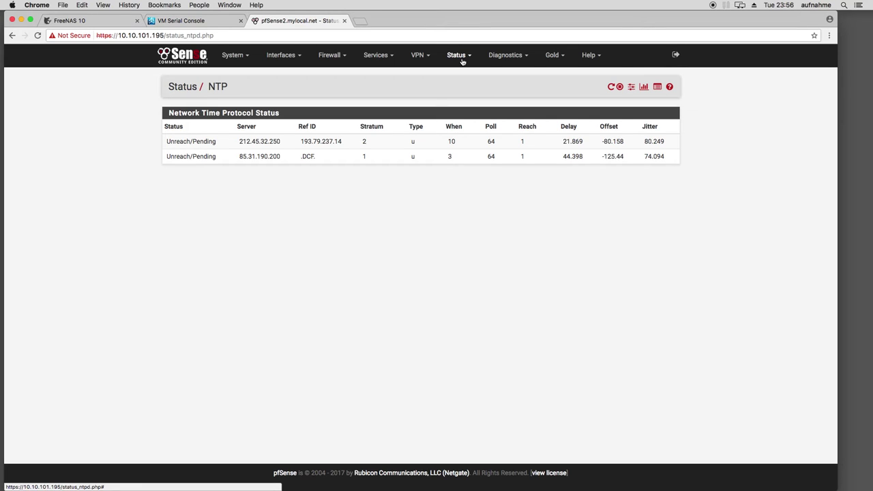
pyautogui.click(462, 60)
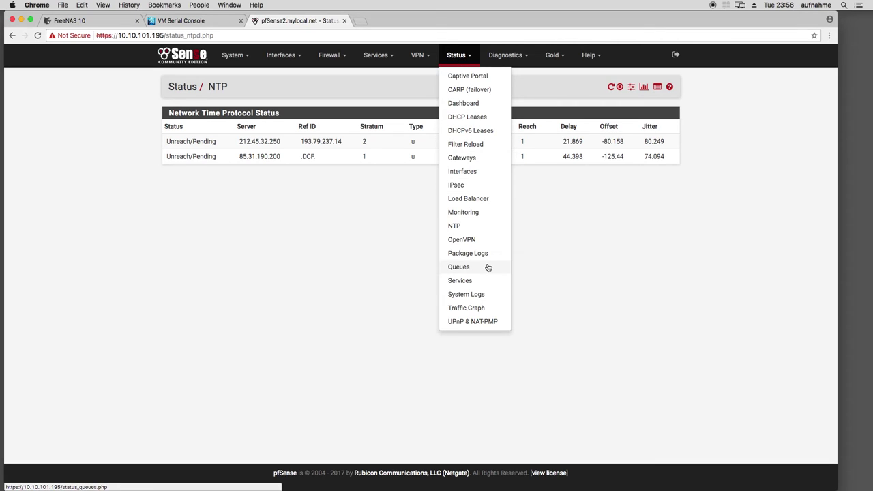
pyautogui.click(471, 296)
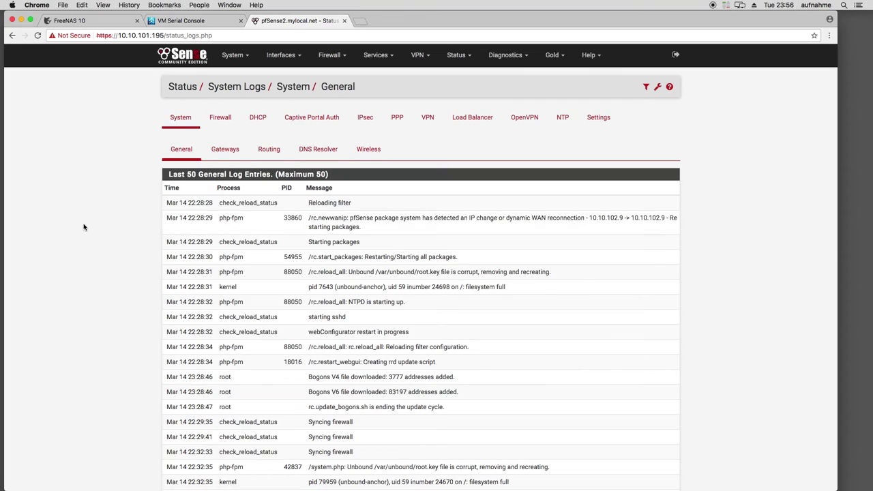
# View the Firewall log, its Dynamic View and its Summary charts
pyautogui.click(220, 118)
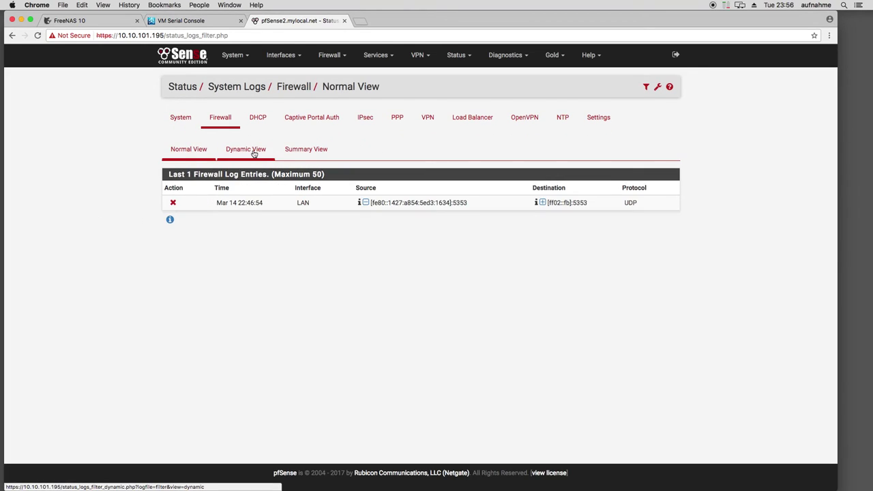
pyautogui.click(254, 153)
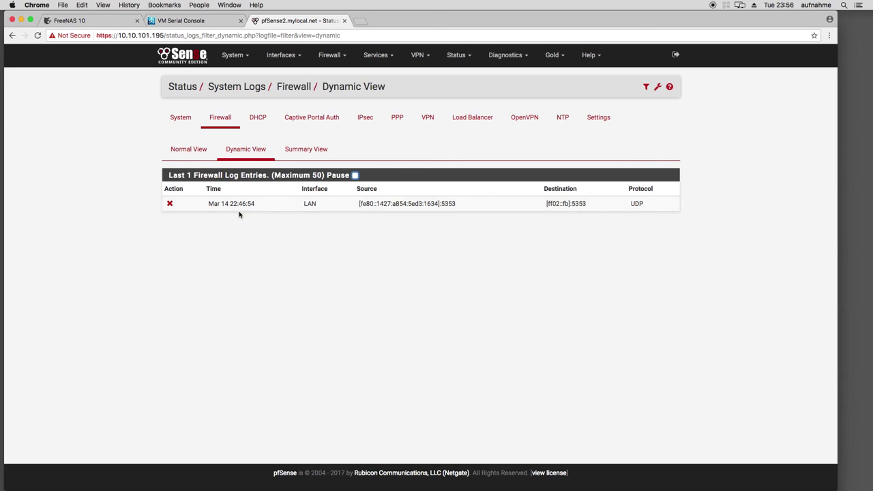
pyautogui.click(290, 151)
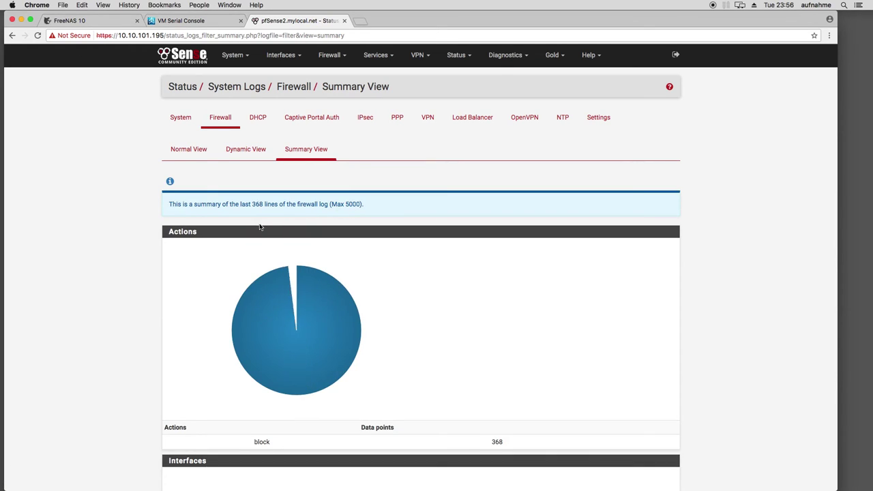
pyautogui.scroll(-6, 168, 253)
pyautogui.scroll(-5, 165, 248)
pyautogui.scroll(15, 167, 245)
pyautogui.scroll(2, 168, 243)
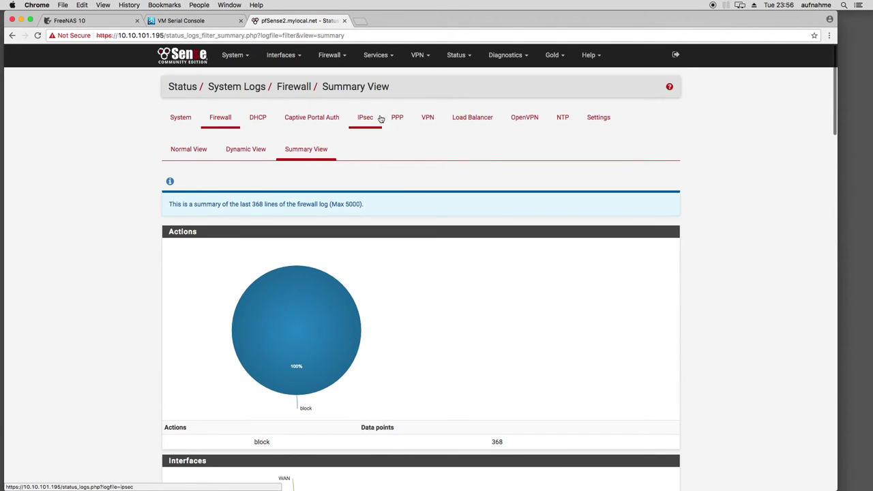
# Check the General and DNS Resolver logs, then return to the Firewall log's Dynamic View
pyautogui.click(177, 118)
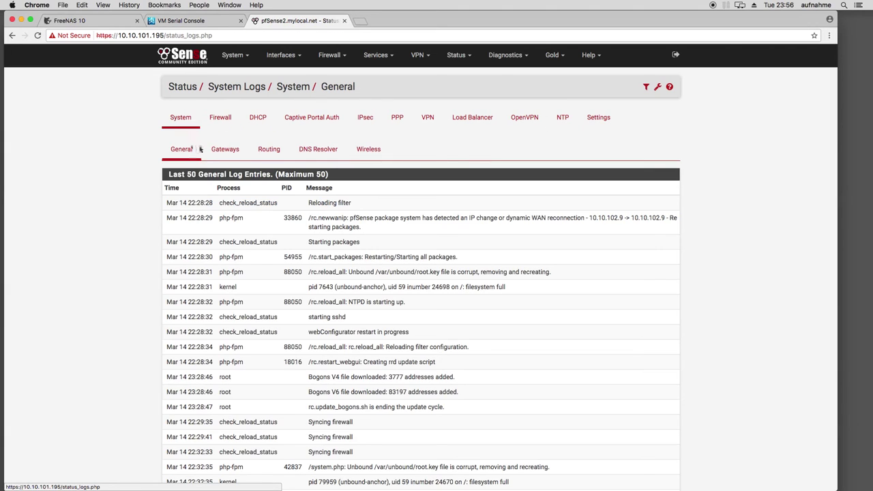
pyautogui.click(315, 149)
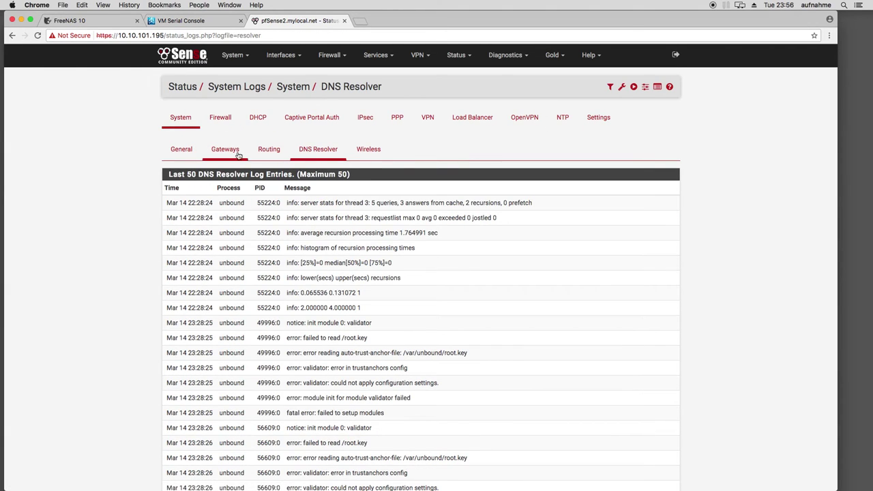
pyautogui.click(225, 119)
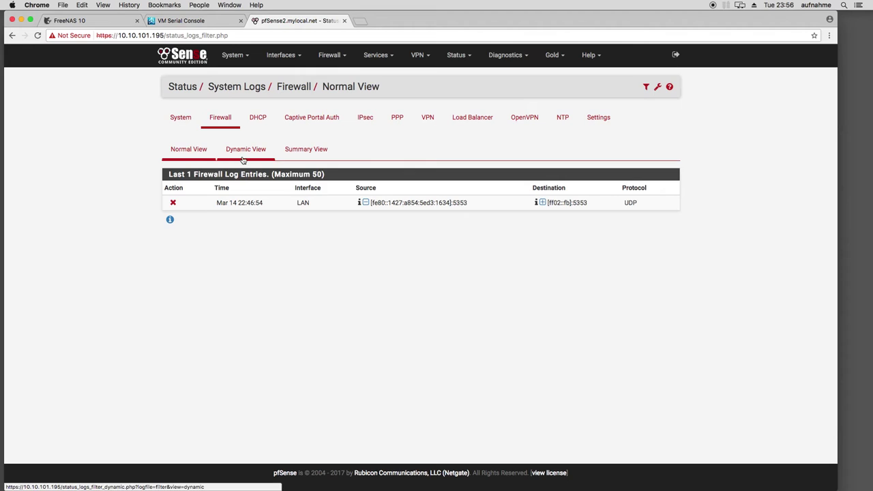
pyautogui.click(243, 158)
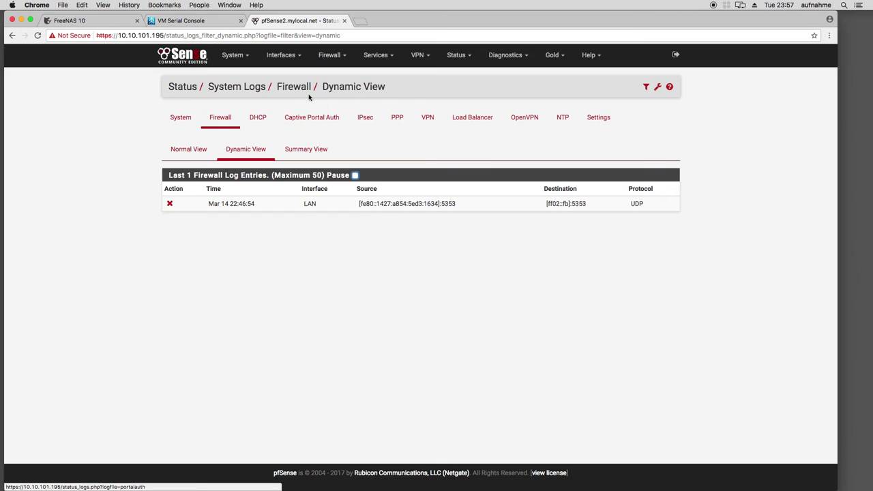
pyautogui.click(457, 55)
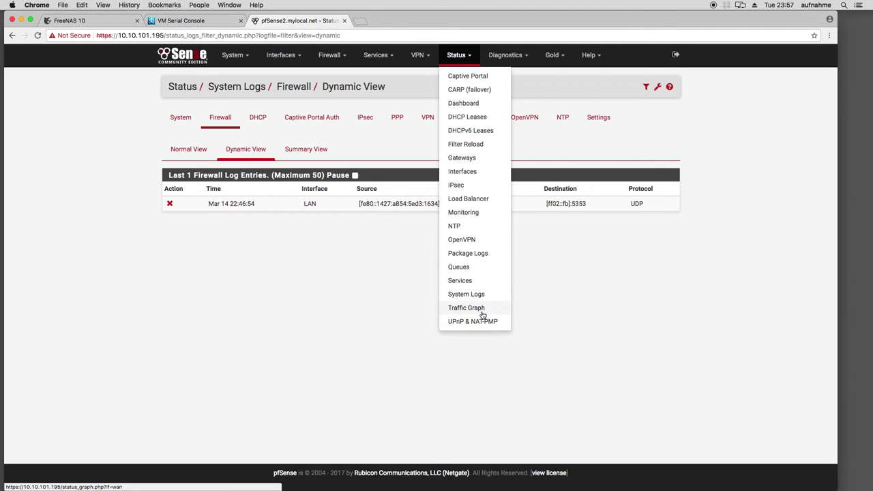
# Open the ARP Table, then the Authentication page, keeping Local Database as server
pyautogui.click(505, 54)
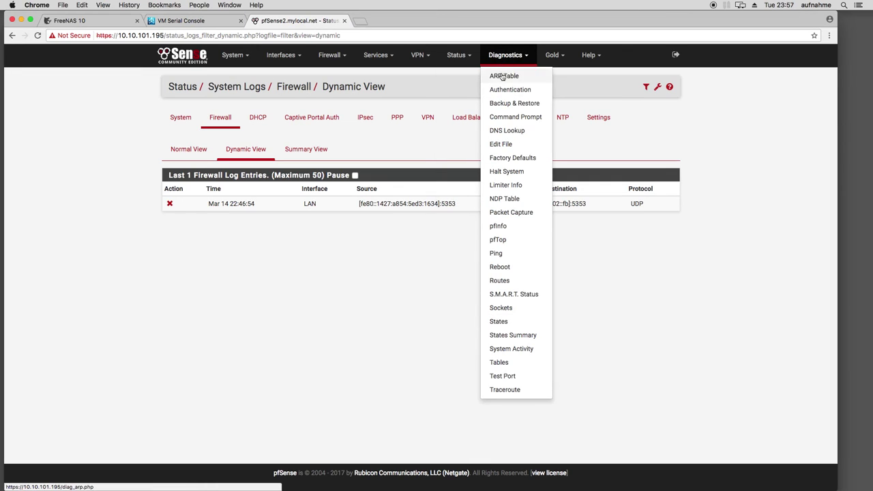
pyautogui.click(486, 125)
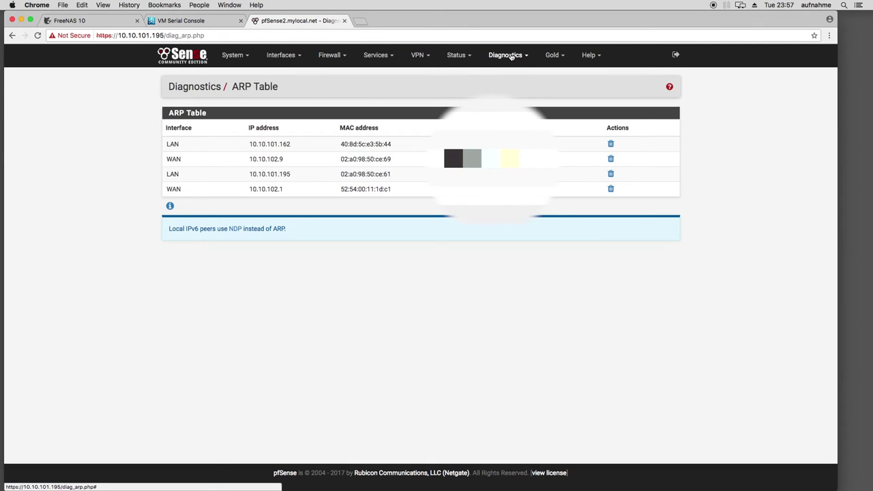
pyautogui.click(511, 56)
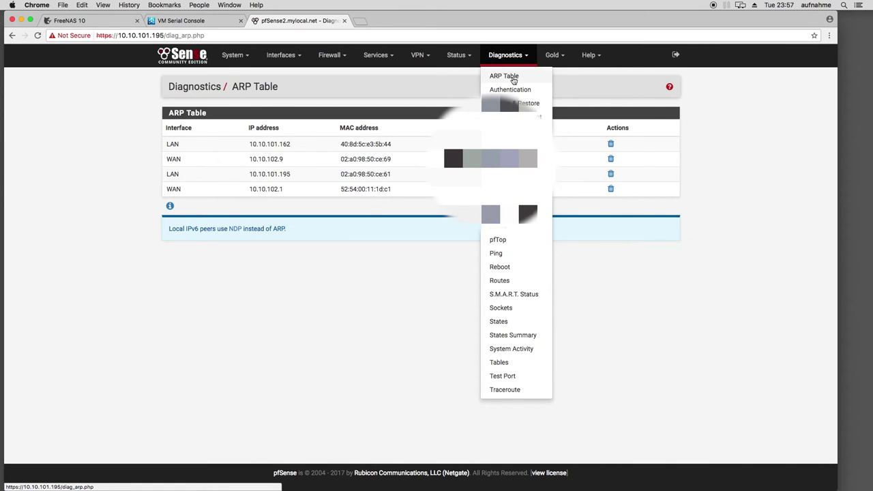
pyautogui.click(512, 92)
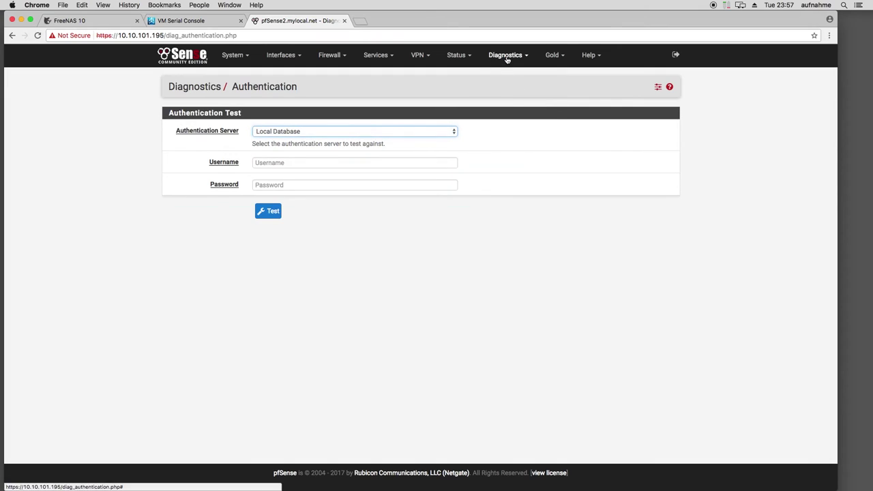
pyautogui.click(320, 135)
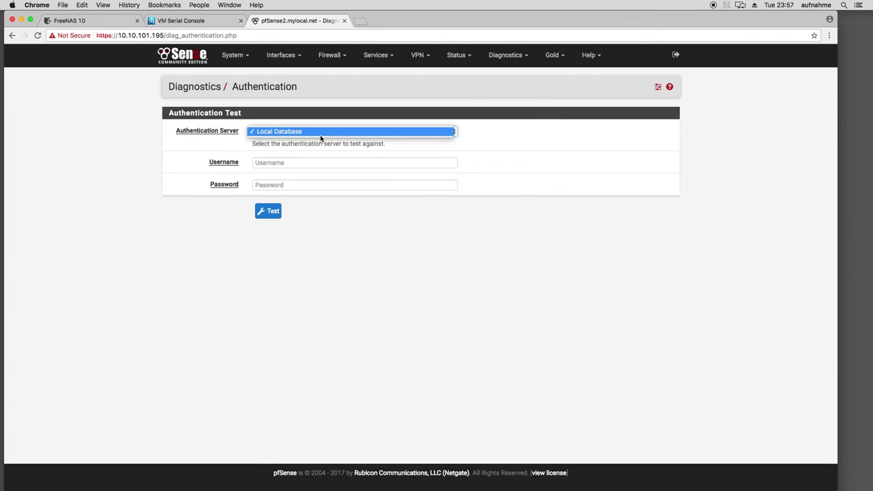
pyautogui.click(174, 156)
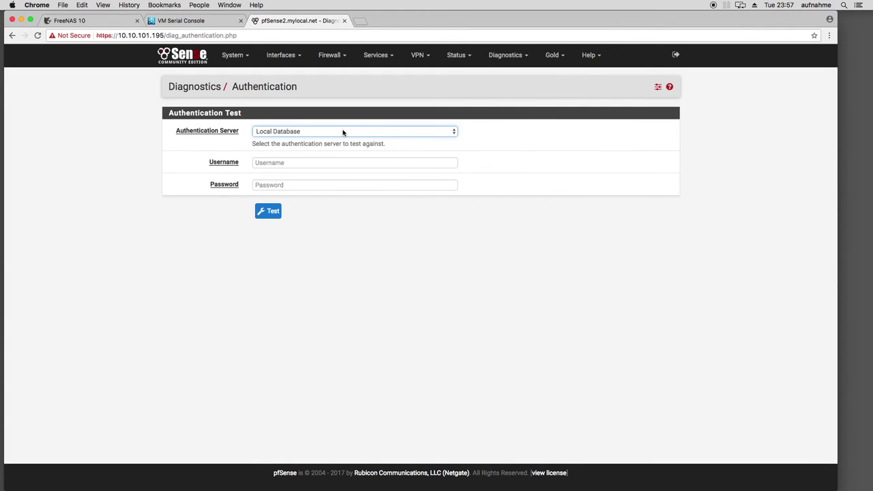
# Open Diagnostics > pfInfo to see the packet filter statistics
pyautogui.moveTo(241, 55)
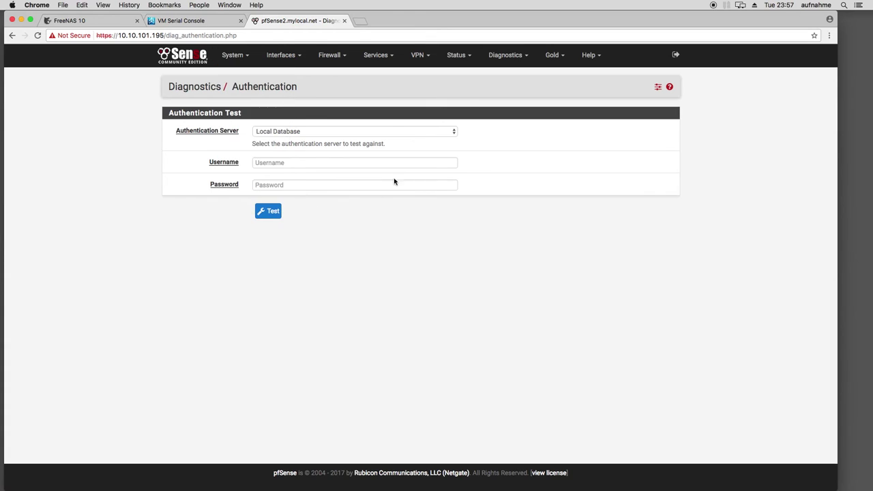
pyautogui.moveTo(503, 55)
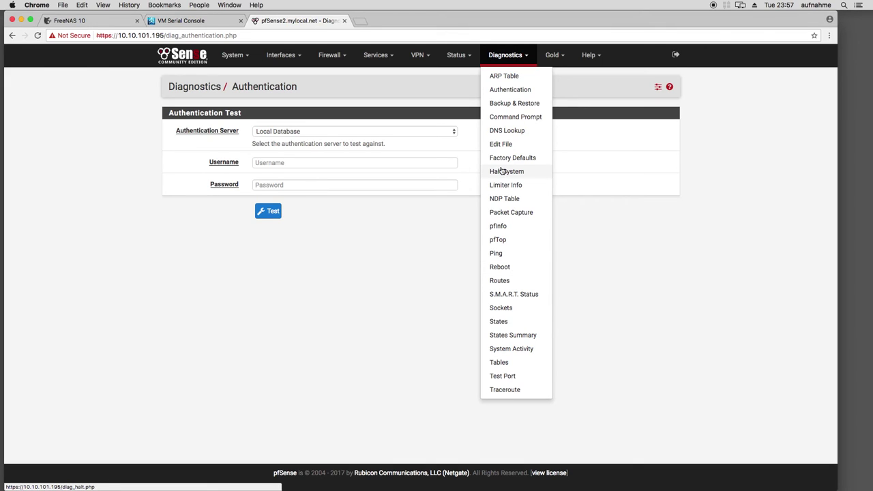
pyautogui.click(503, 232)
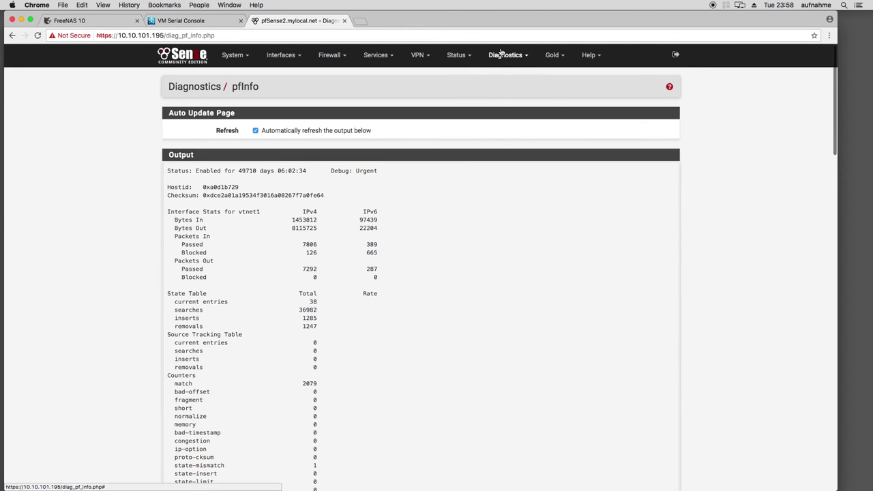
# Look through the S.M.A.R.T. Status and Sockets diagnostics pages
pyautogui.click(505, 55)
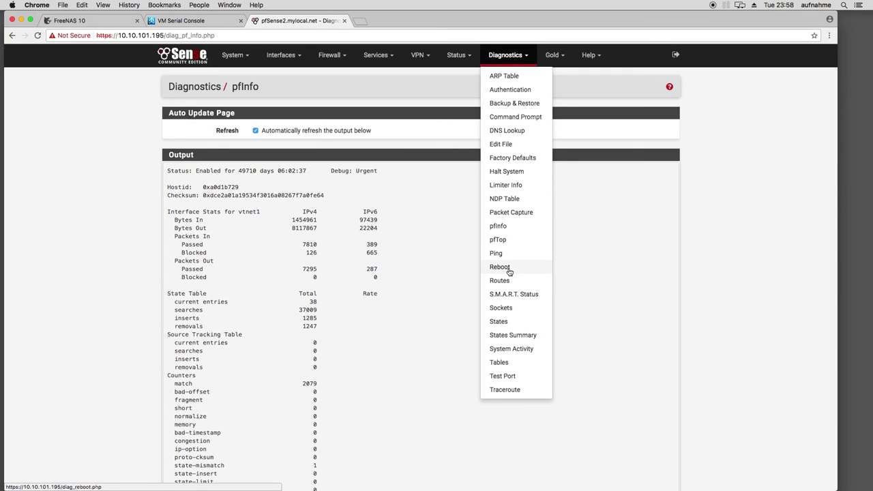
pyautogui.click(530, 298)
pyautogui.scroll(-2, 427, 218)
pyautogui.scroll(2, 416, 225)
pyautogui.click(506, 55)
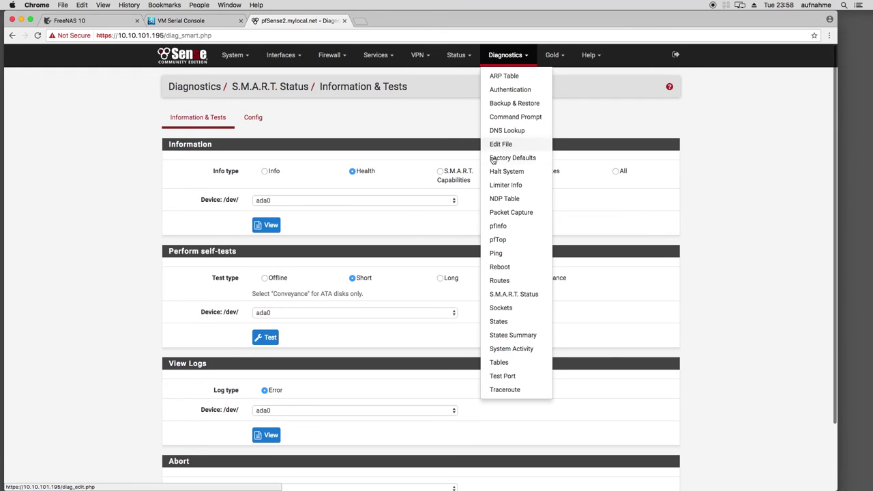
pyautogui.click(504, 308)
pyautogui.scroll(-5, 416, 278)
pyautogui.scroll(5, 416, 279)
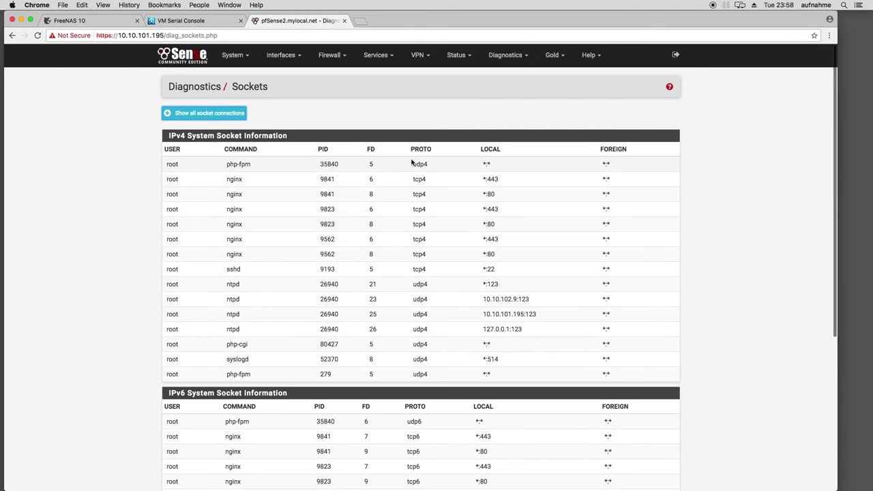
# Open Diagnostics > States, scroll the state table, then check the Gold menu
pyautogui.click(515, 58)
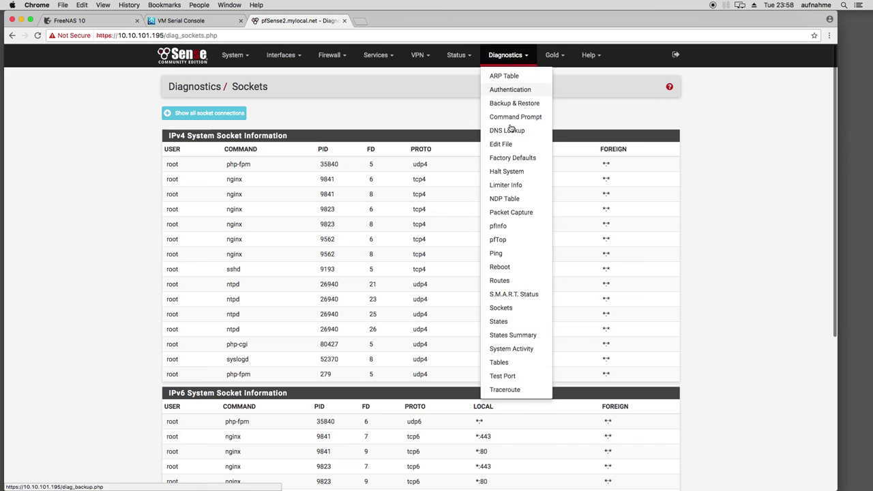
pyautogui.click(508, 324)
pyautogui.scroll(-3, 316, 276)
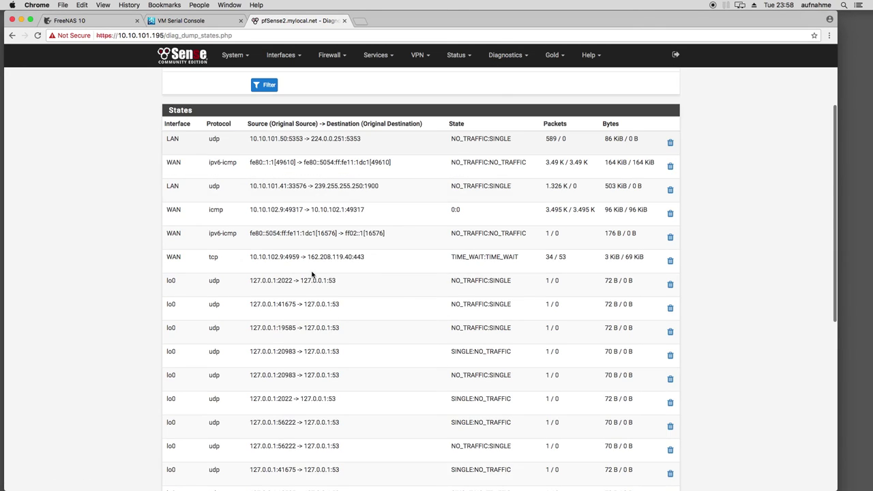
pyautogui.scroll(-5, 313, 275)
pyautogui.scroll(10, 317, 262)
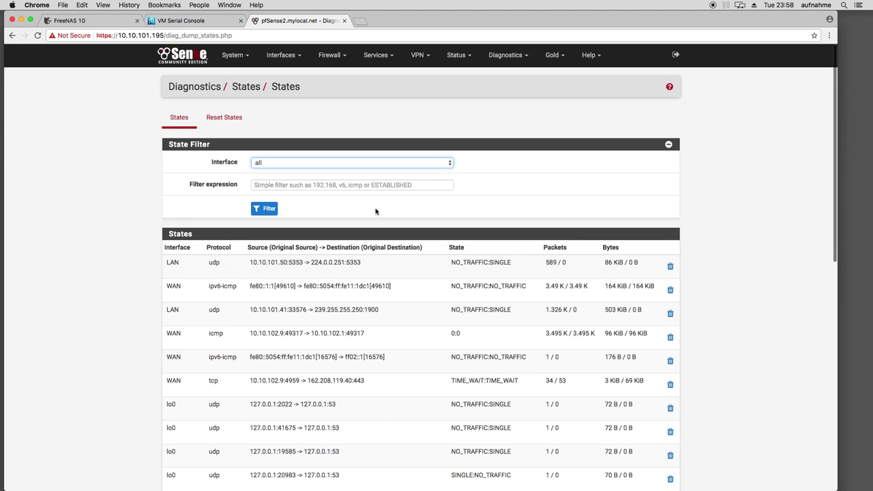
pyautogui.click(508, 60)
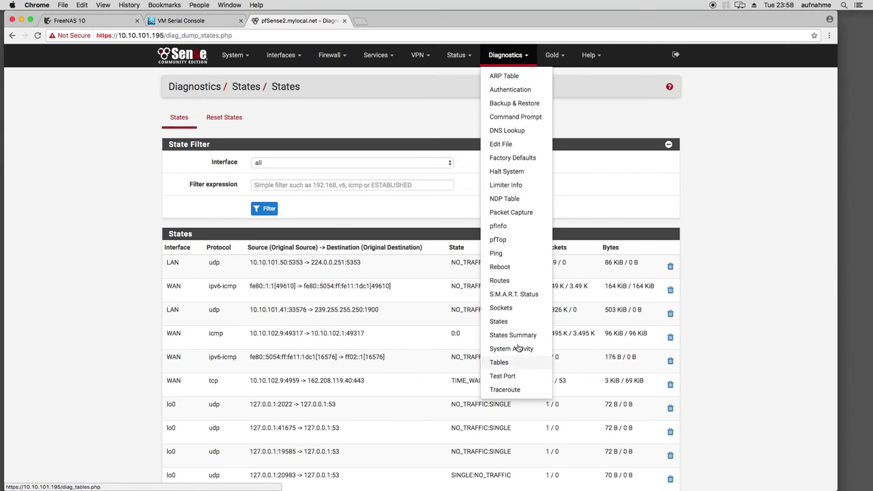
pyautogui.click(552, 58)
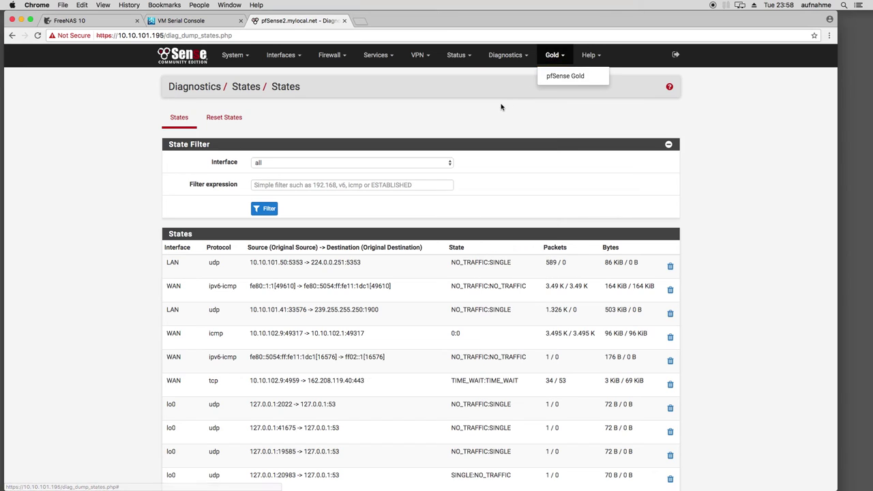
pyautogui.click(588, 54)
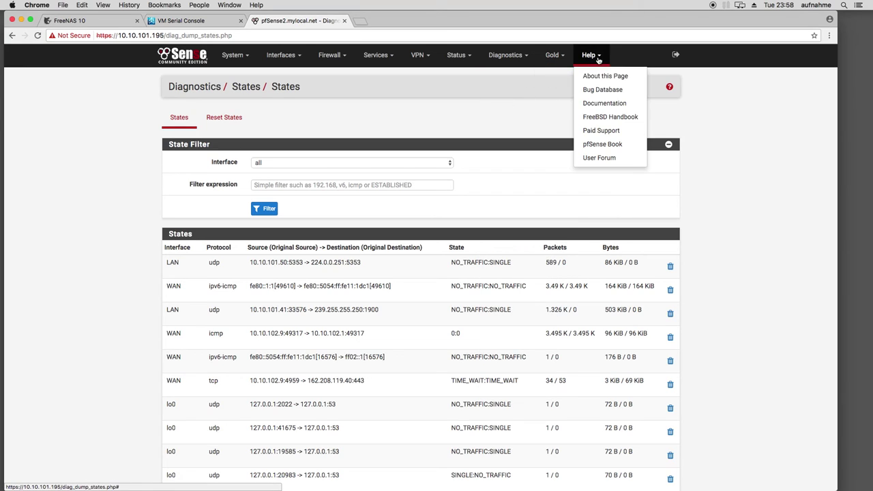
pyautogui.click(475, 131)
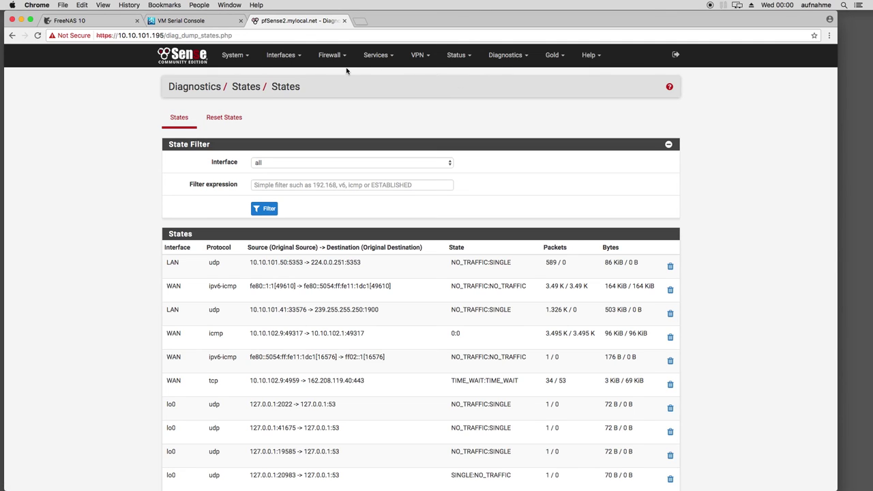
# Show the Status Dashboard with version 2.3.3-RELEASE-p1 and the unbound service stopped
pyautogui.click(463, 103)
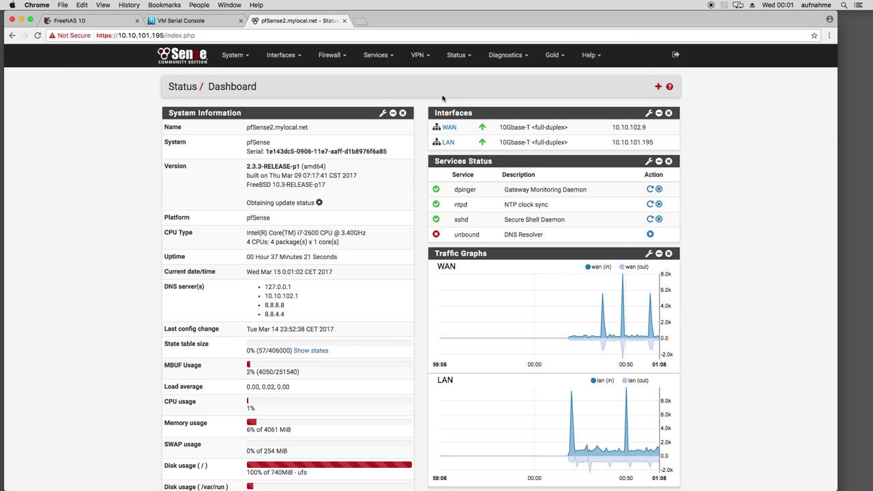
pyautogui.click(494, 56)
pyautogui.click(494, 56)
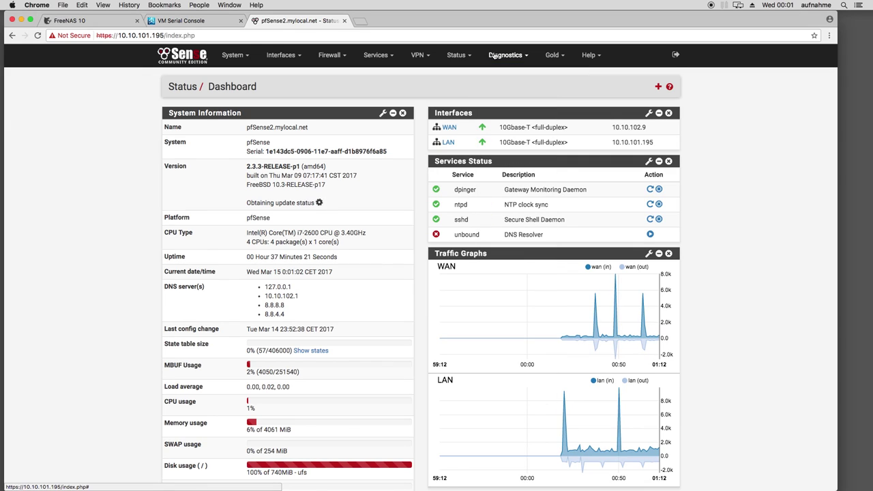